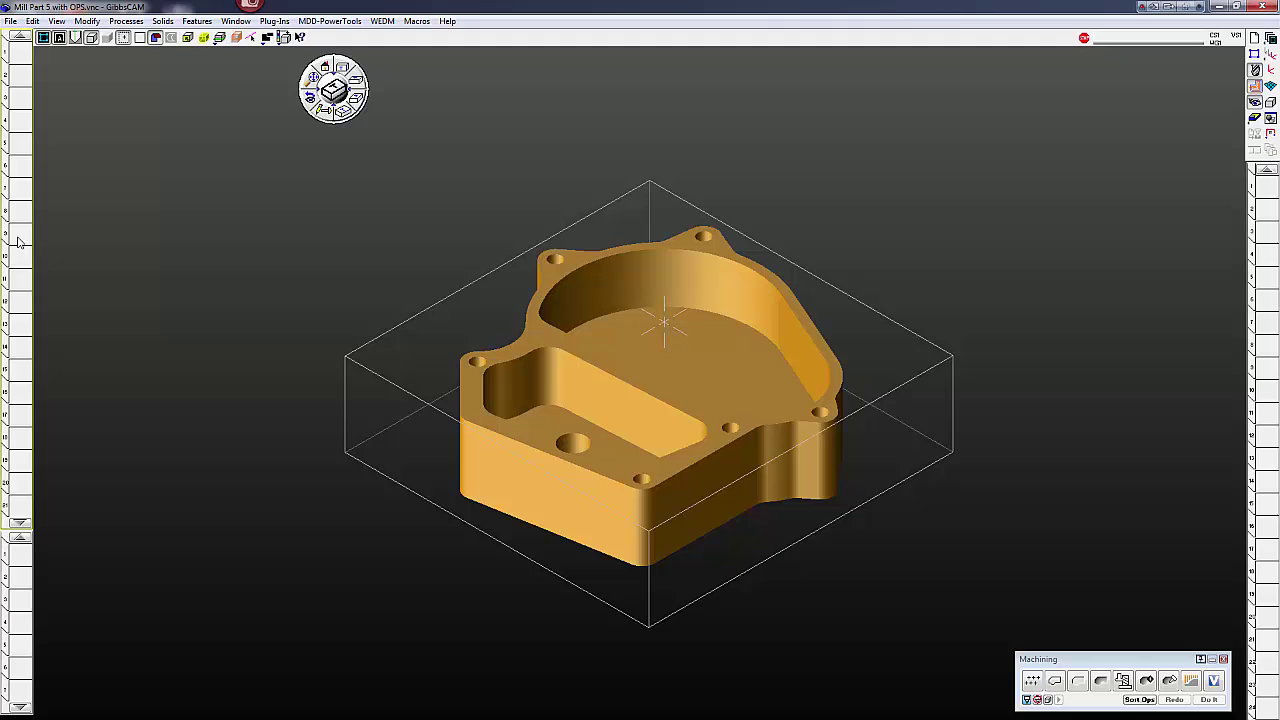
Step: Load NH4000.tlst from the Tool Lists > Mori Seiki NH4000 folder into the tool list
right_click(22, 150)
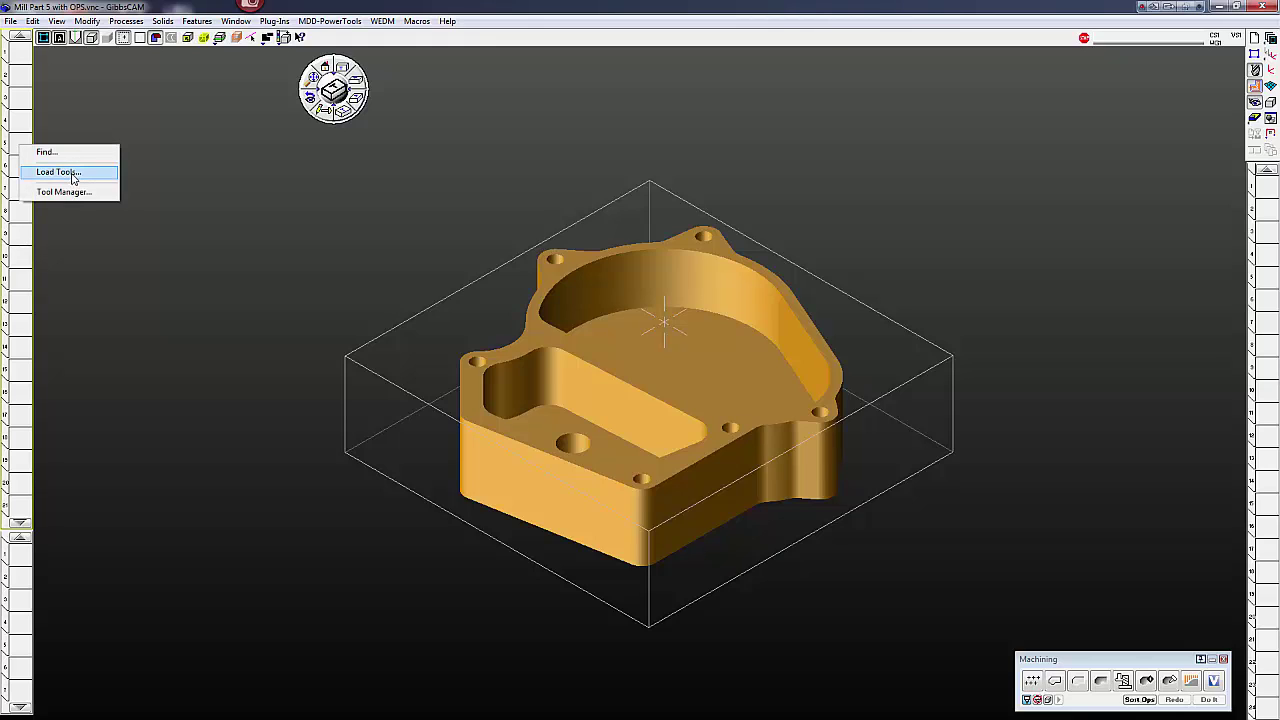
left_click(60, 172)
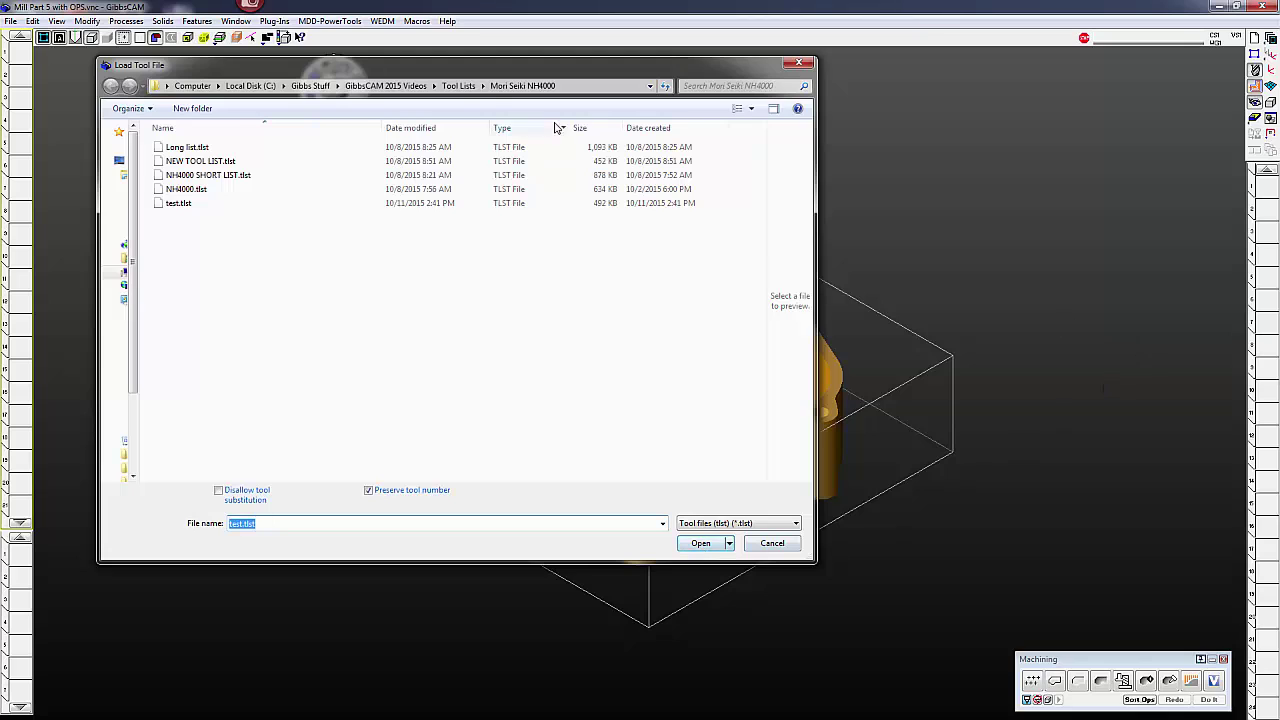
left_click(458, 85)
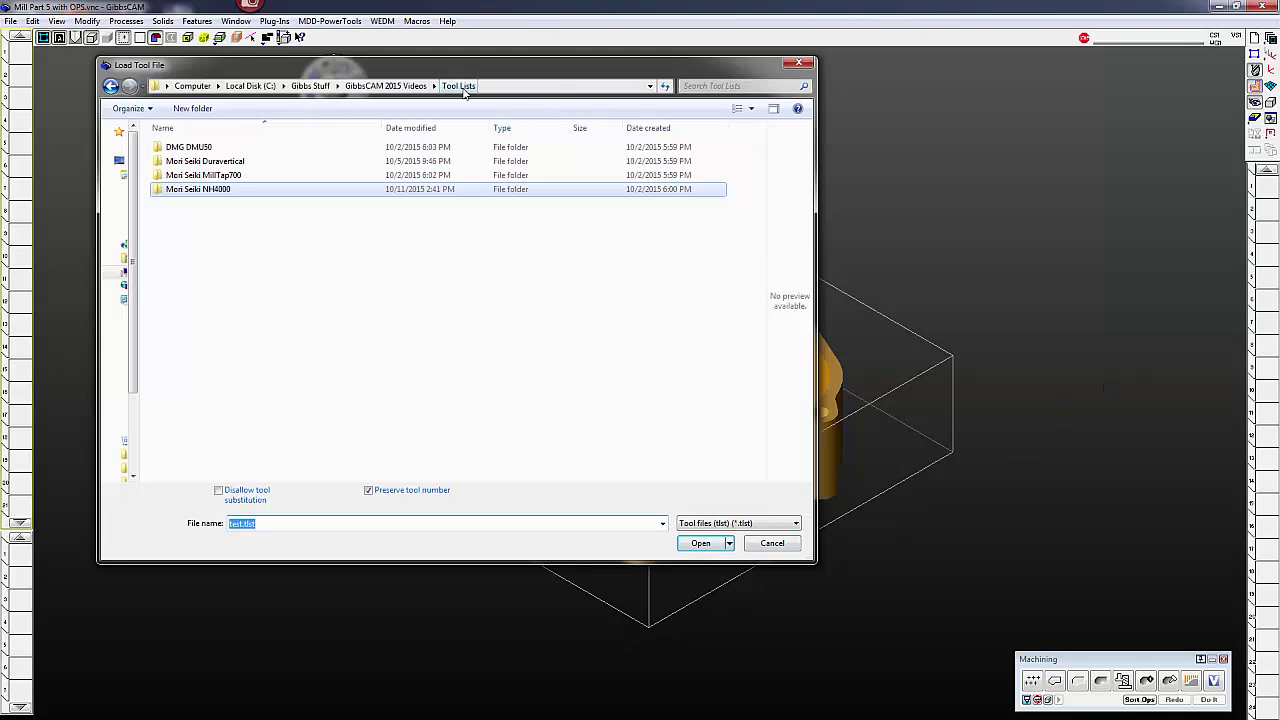
double_click(206, 192)
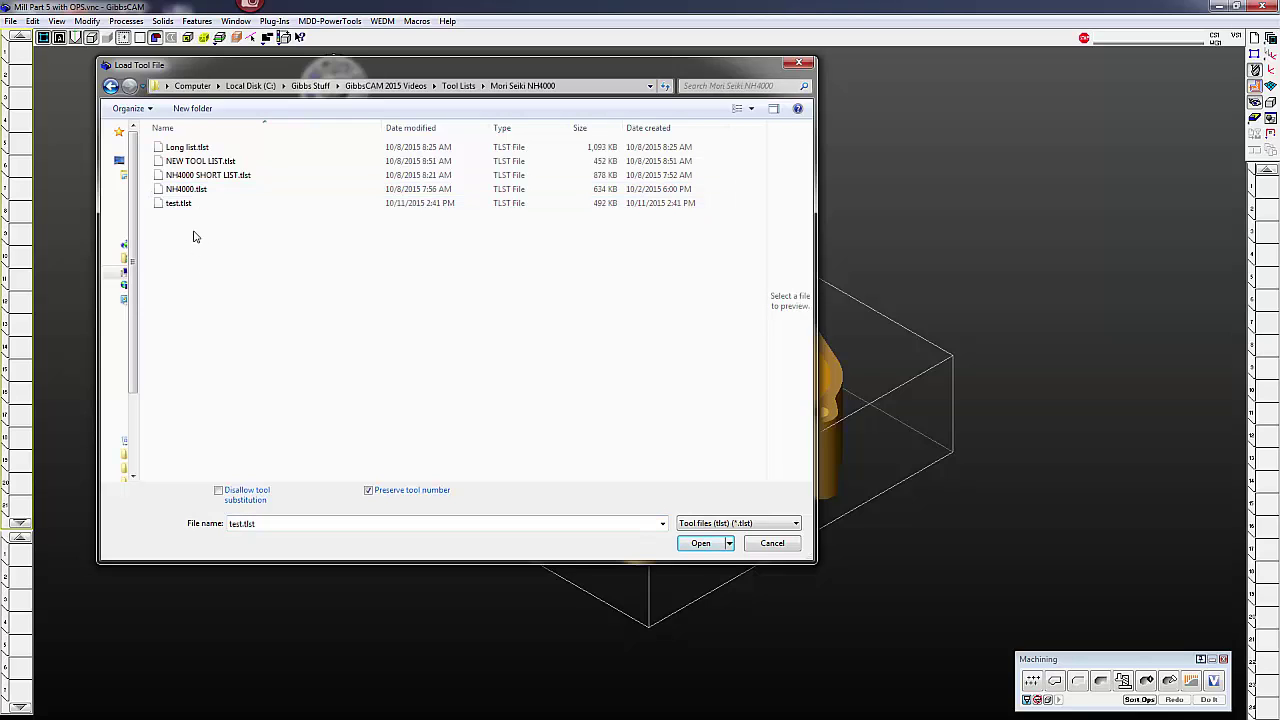
left_click(185, 192)
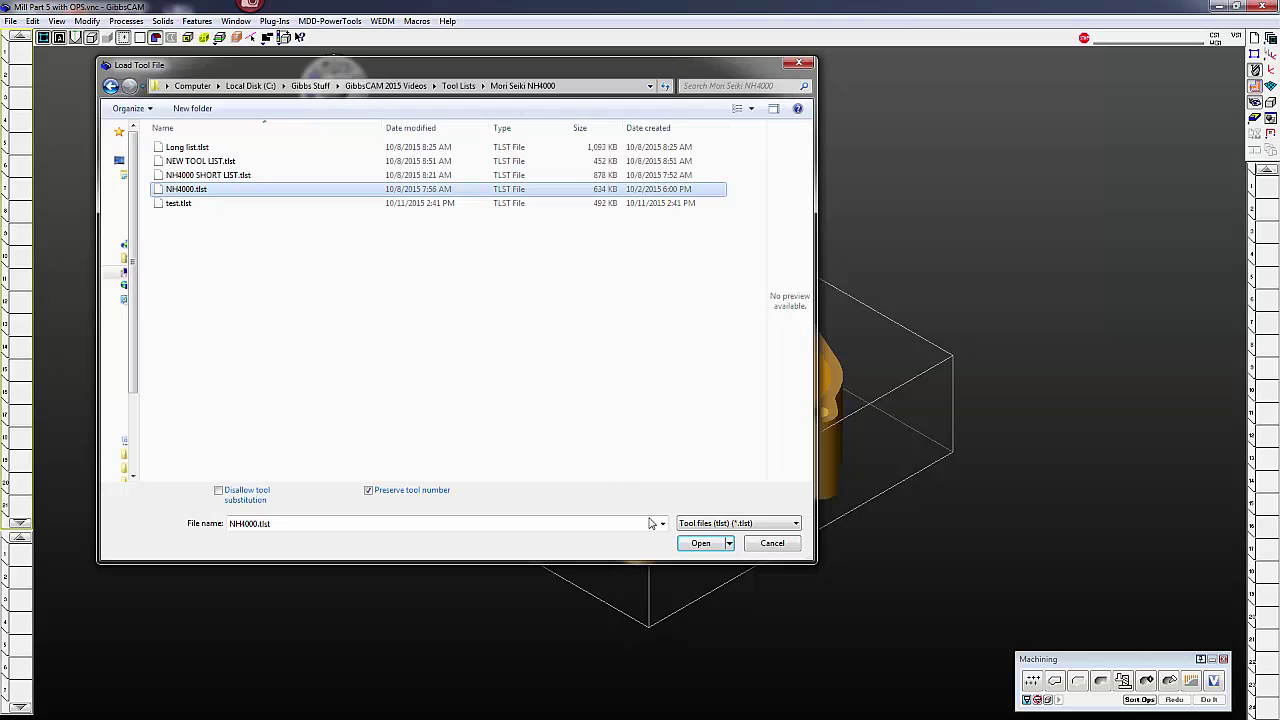
left_click(700, 543)
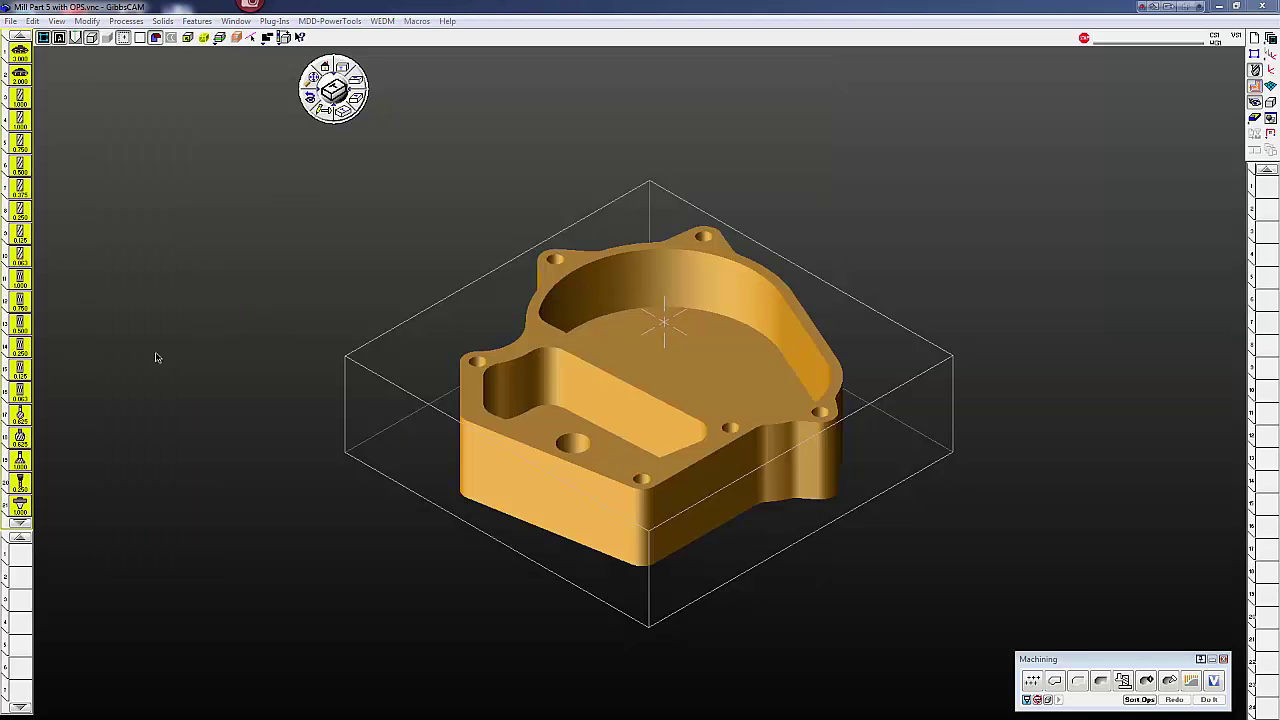
Step: Select the range of loaded NH4000 tools from tool 1 down to tool 22
left_click(22, 481)
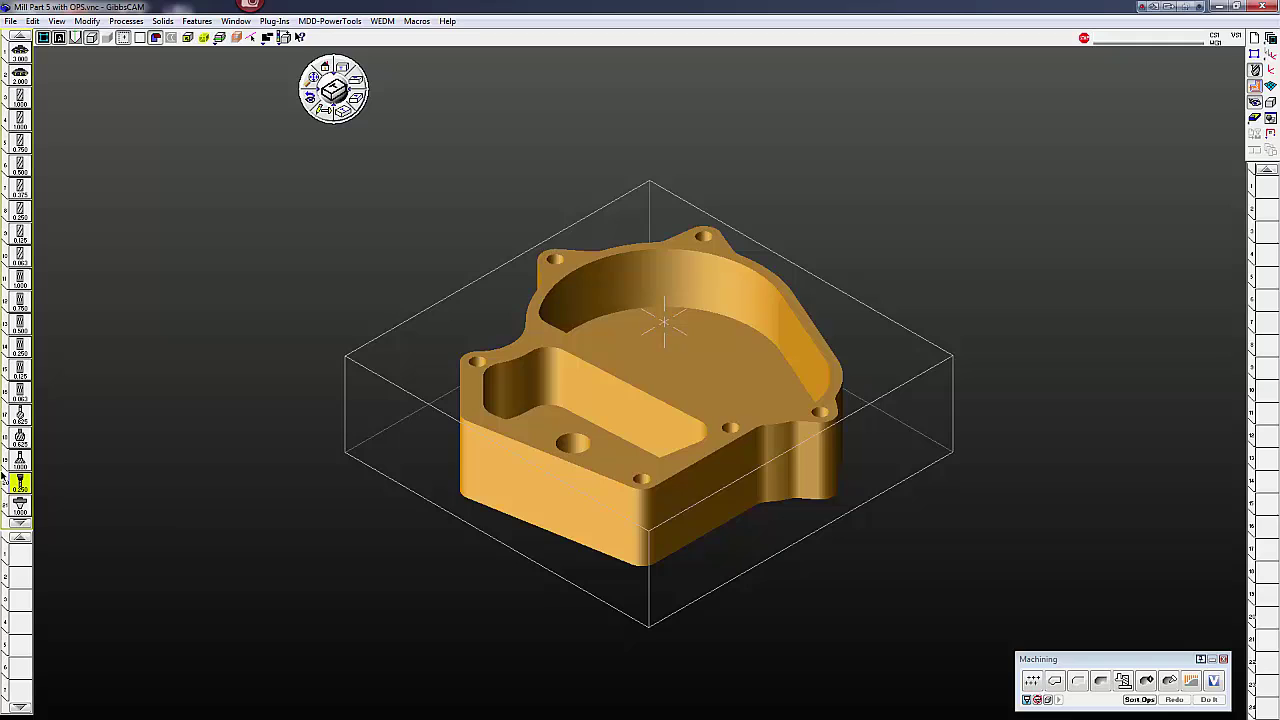
left_click(19, 523)
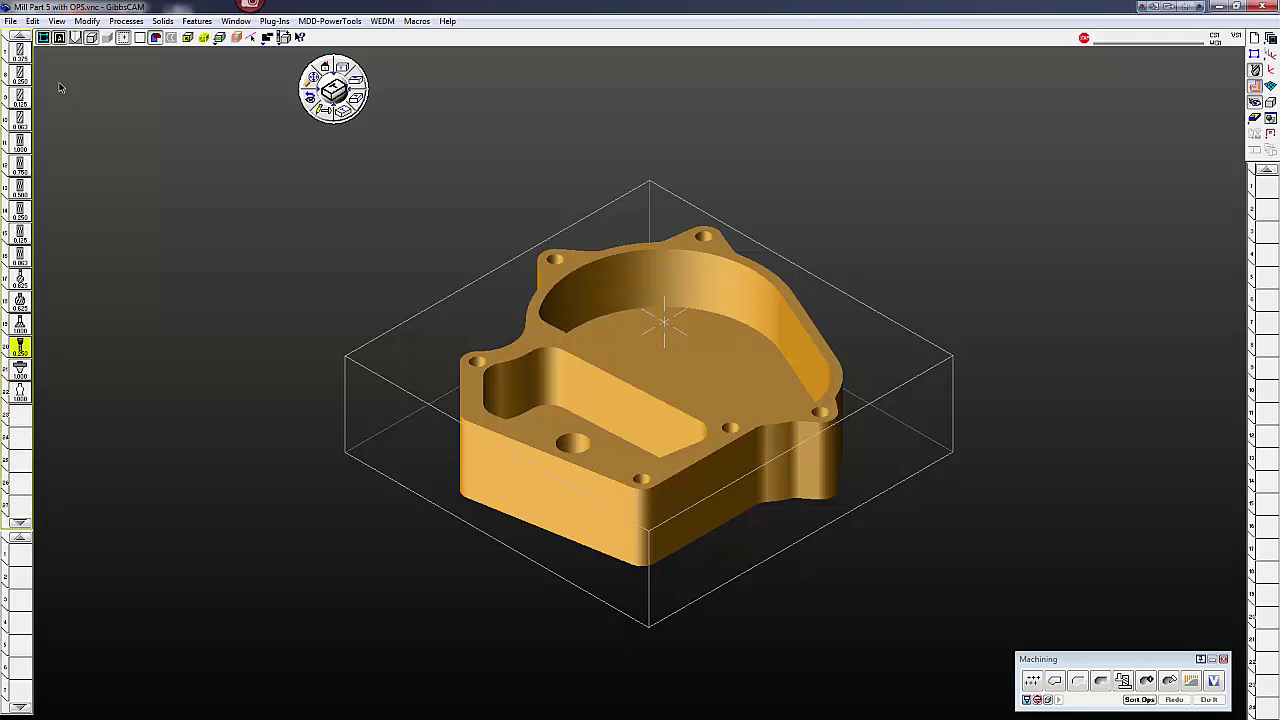
left_click(19, 38)
left_click(19, 38)
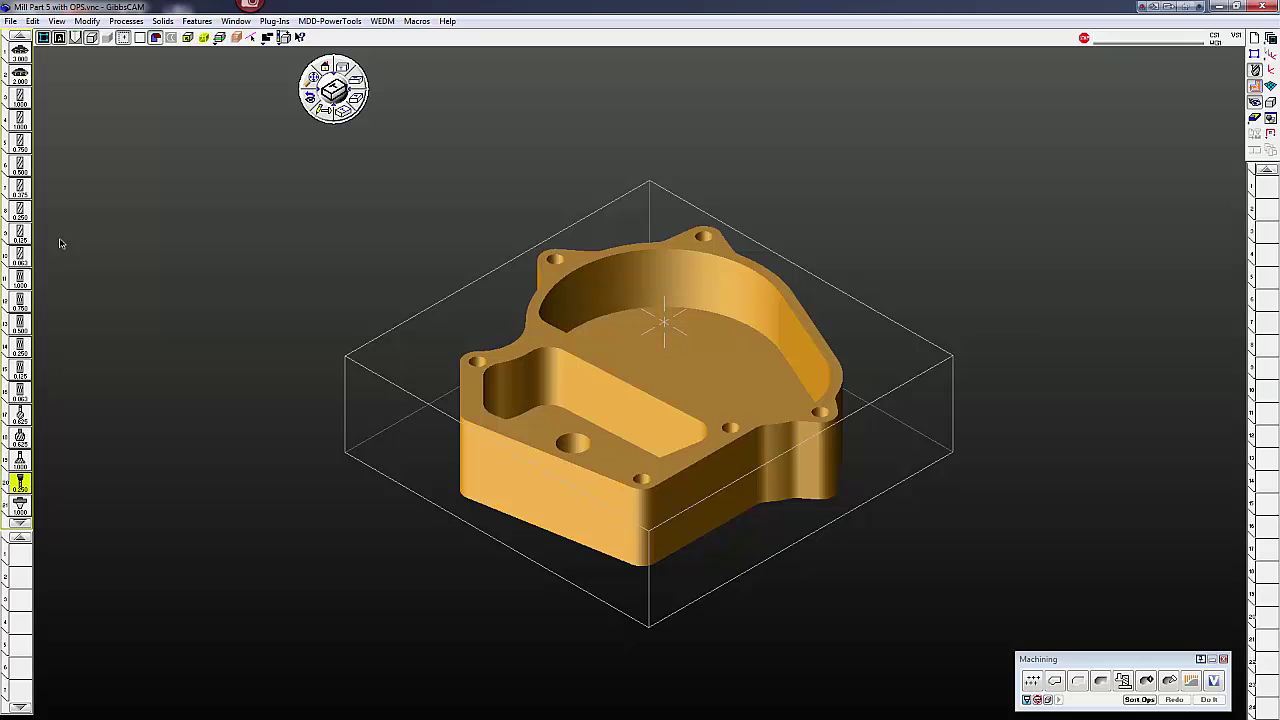
left_click(22, 55)
scroll(106, 457, "down", 2)
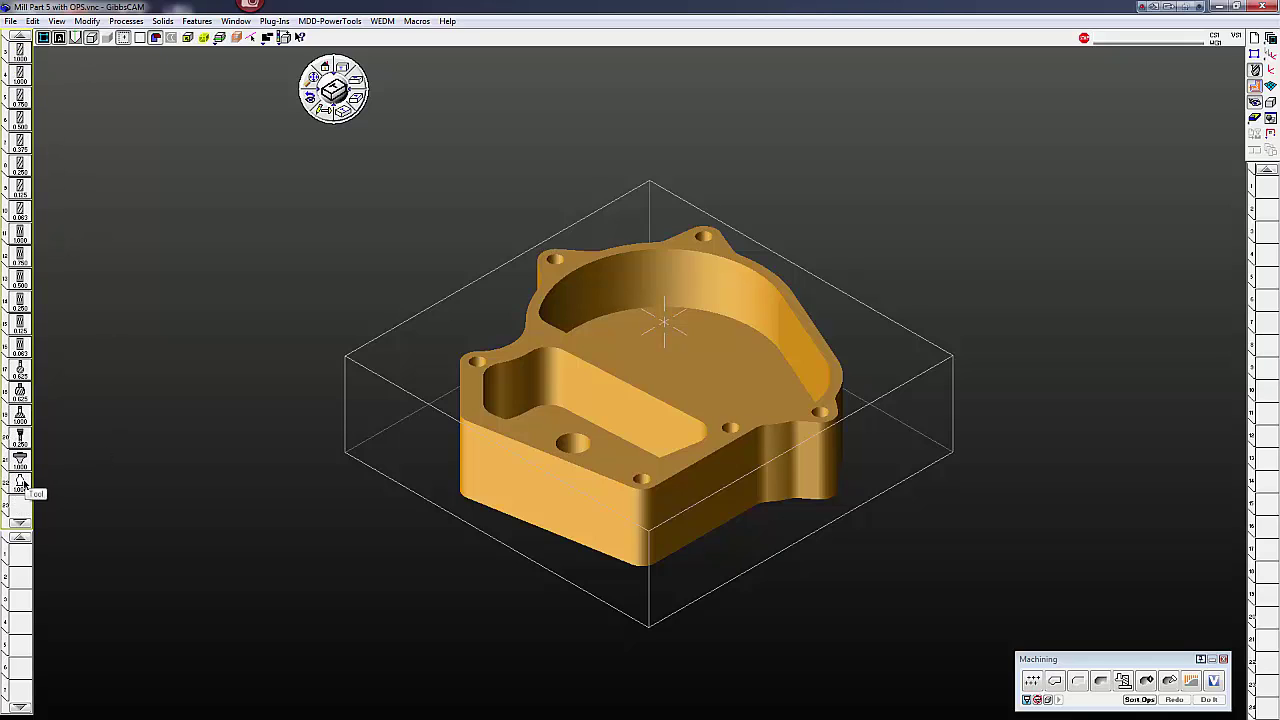
left_click(22, 483, "shift")
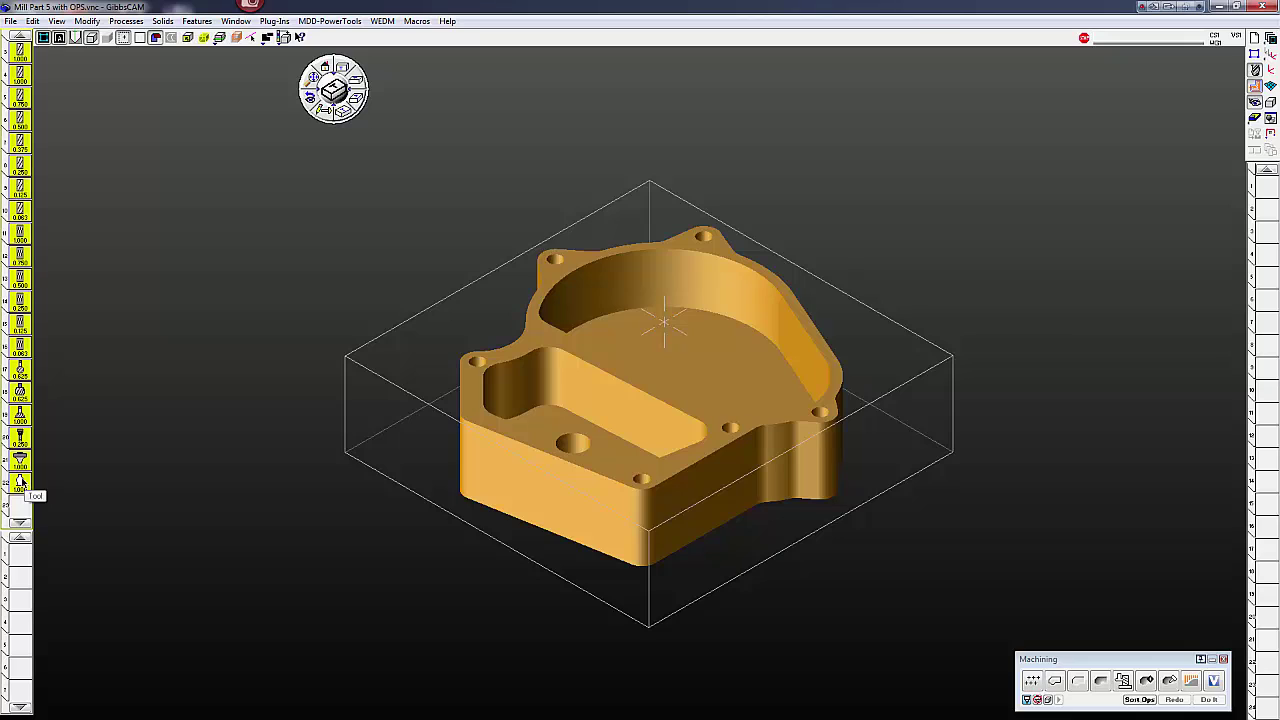
scroll(22, 483, "up", 2)
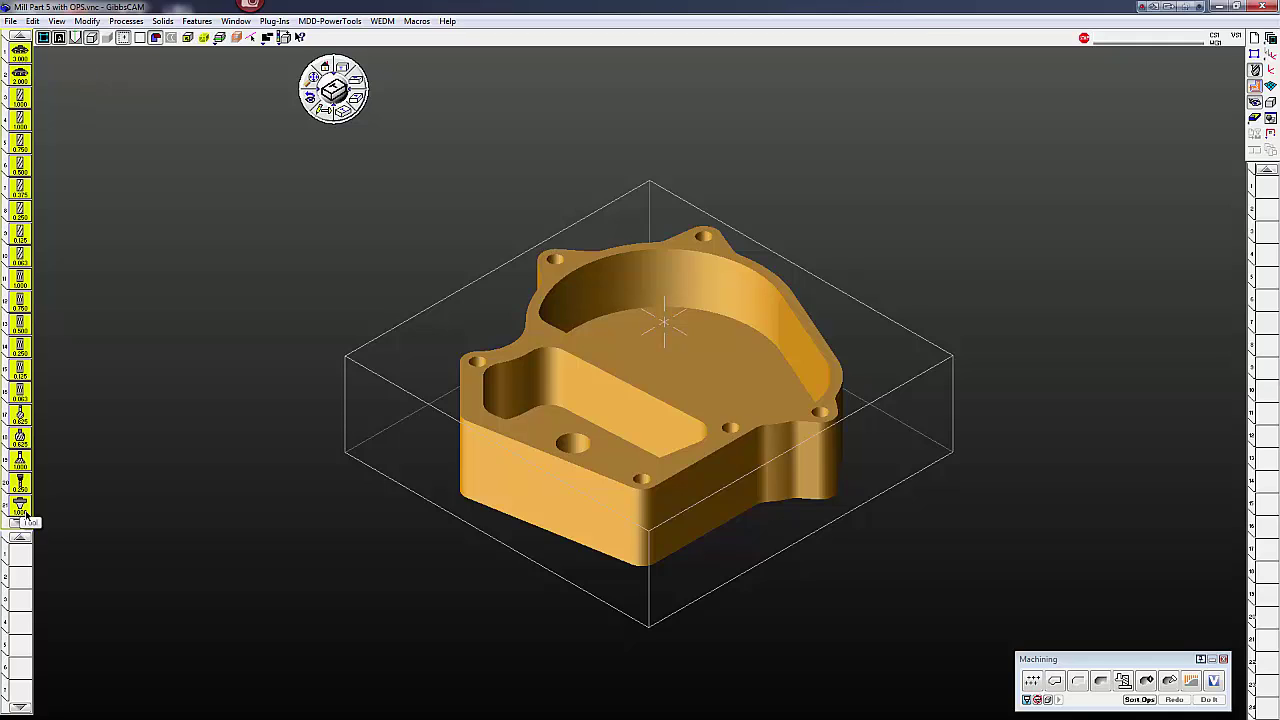
Step: Save the selected tools as the Test 2 tool list file, then remove them from the list
right_click(25, 370)
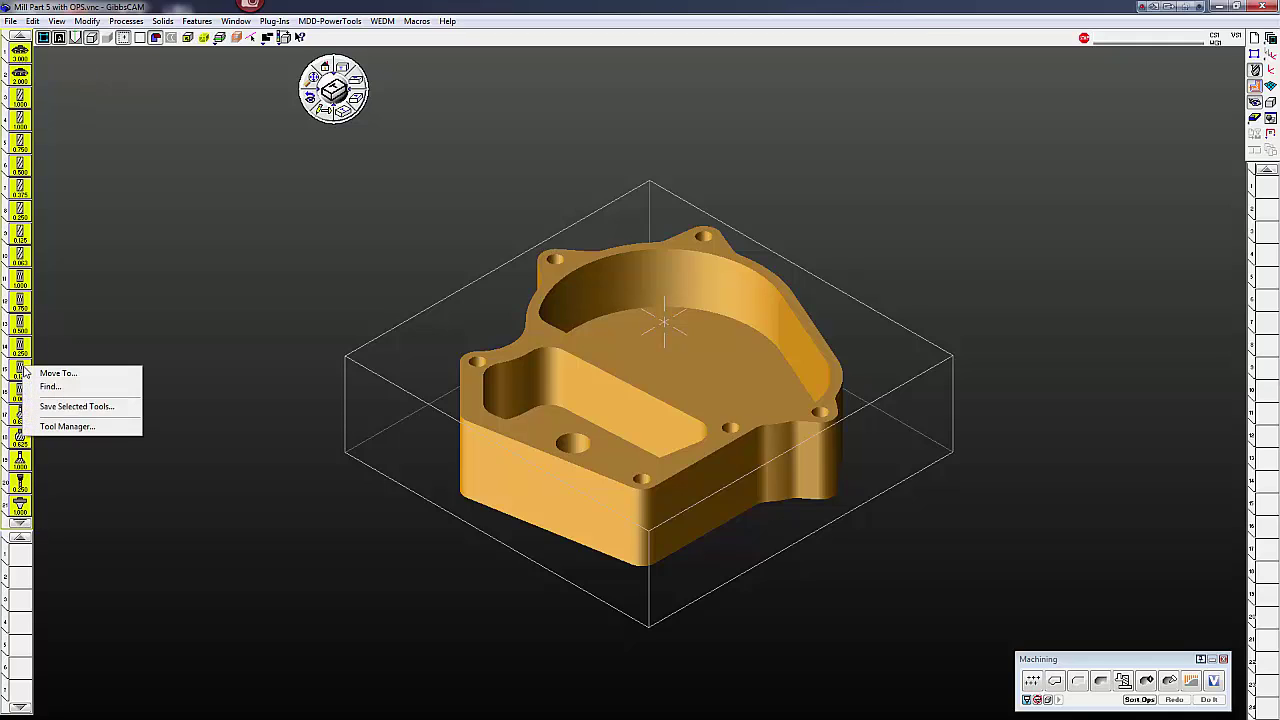
left_click(65, 406)
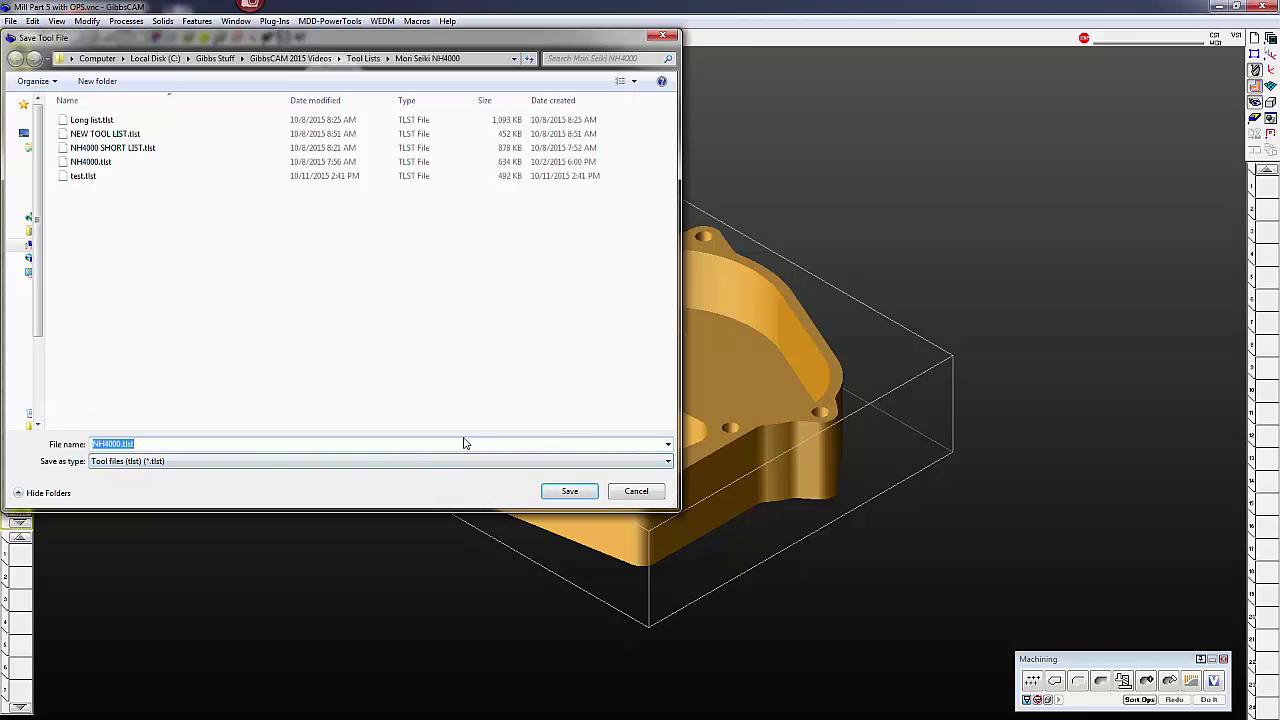
type("Test 2")
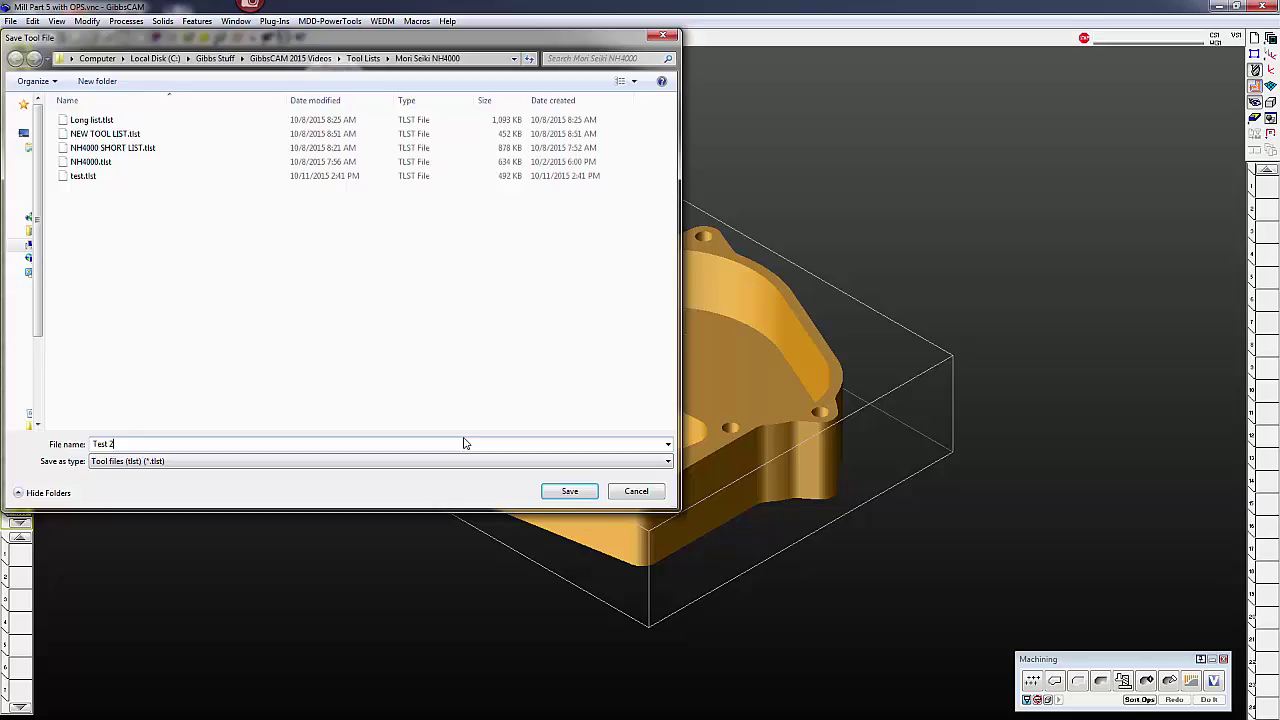
key("Return")
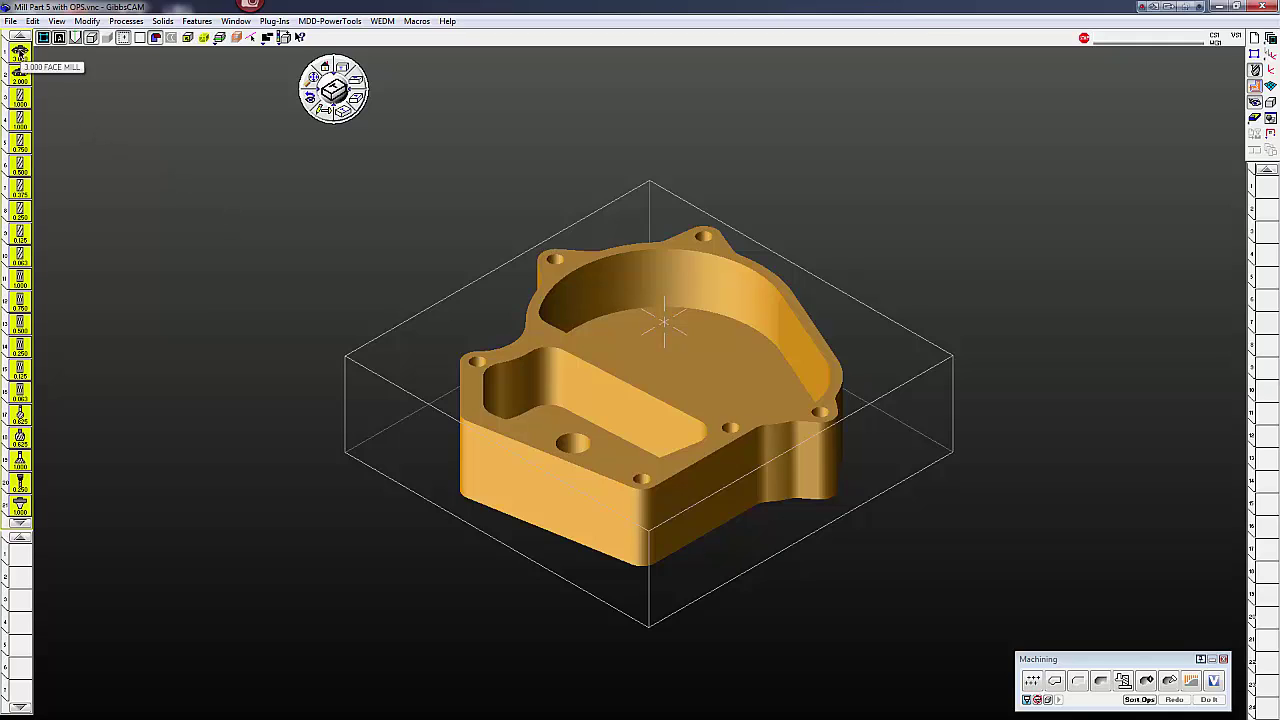
left_click(19, 52)
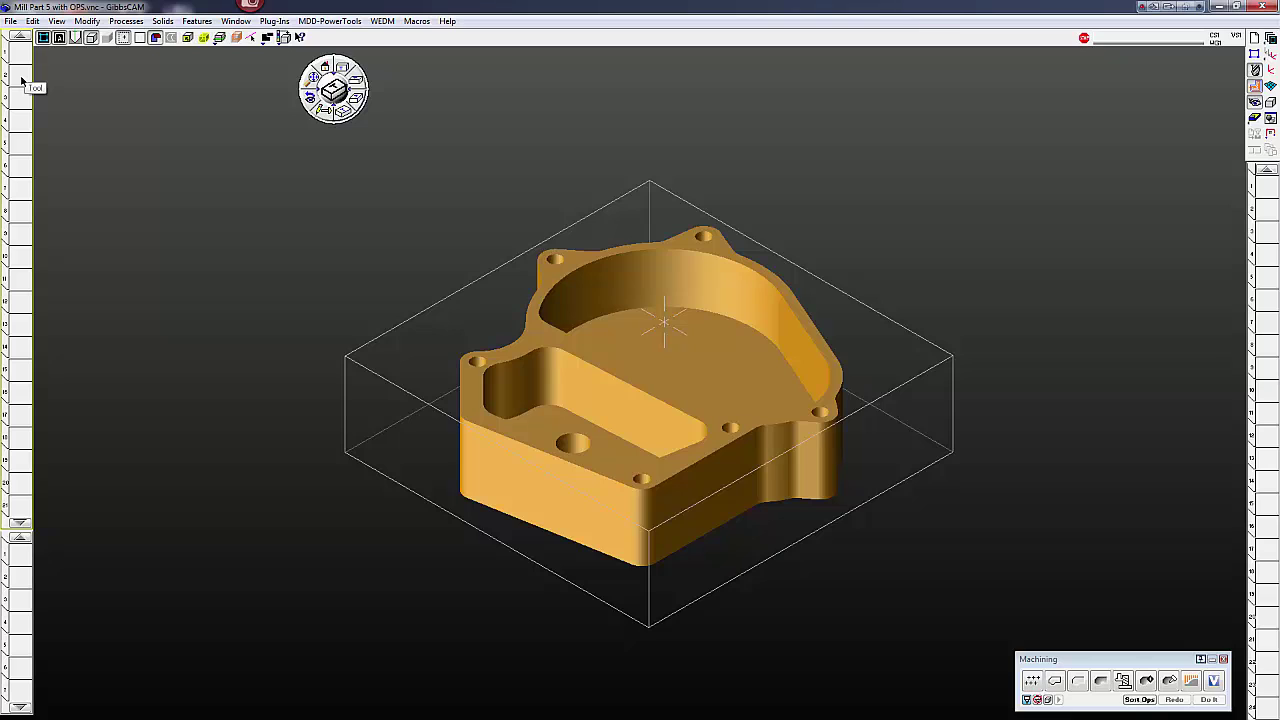
Step: Load NH4000 SHORT LIST.tlst into the tool list with original tool numbers preserved
right_click(21, 80)
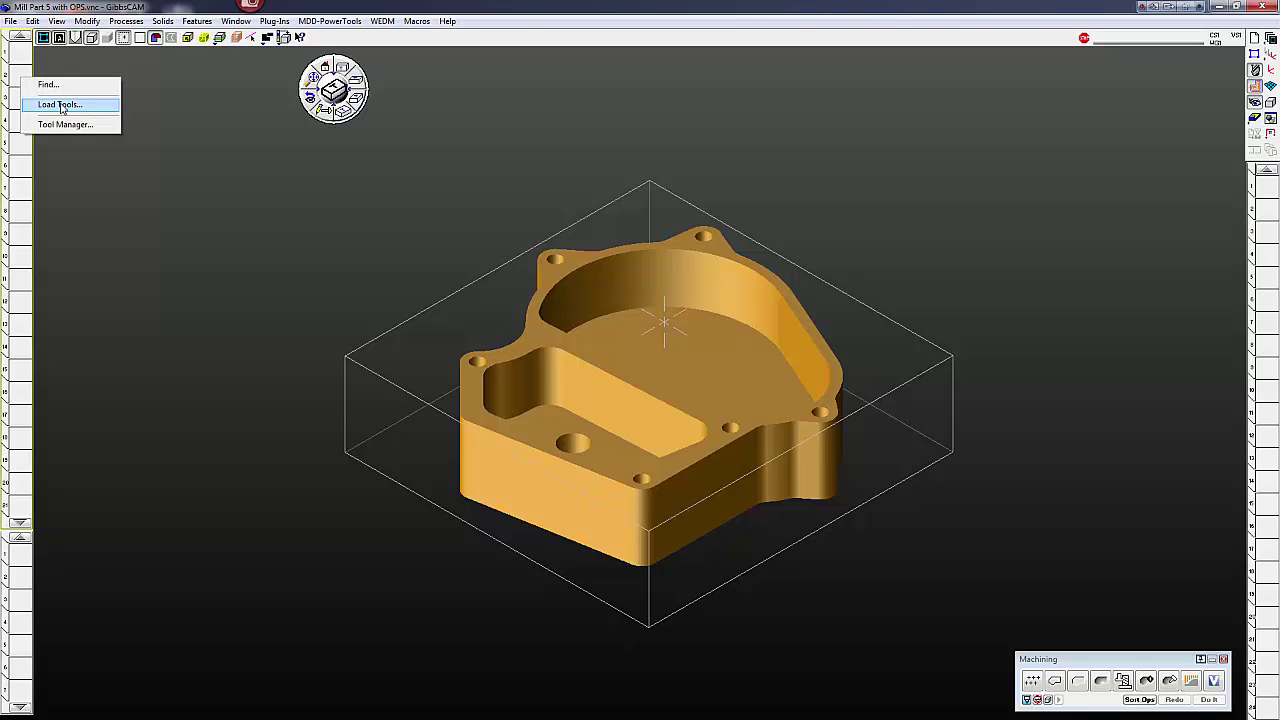
left_click(50, 103)
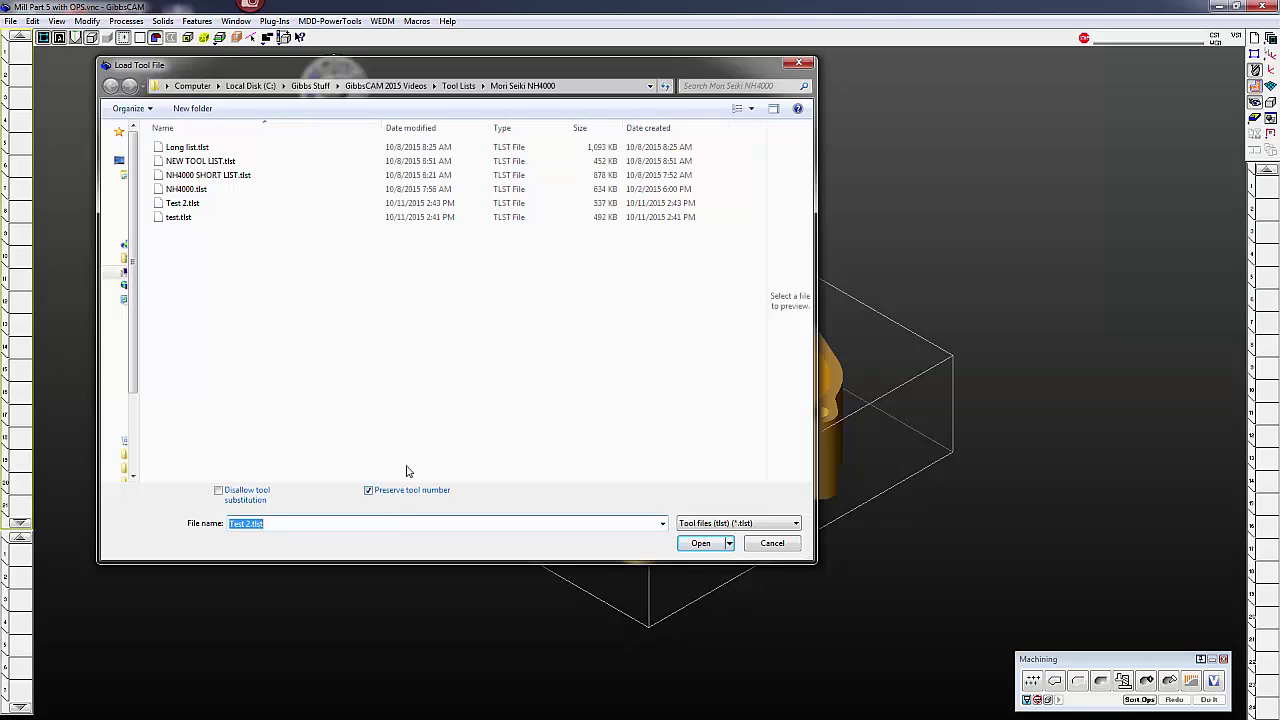
left_click(221, 180)
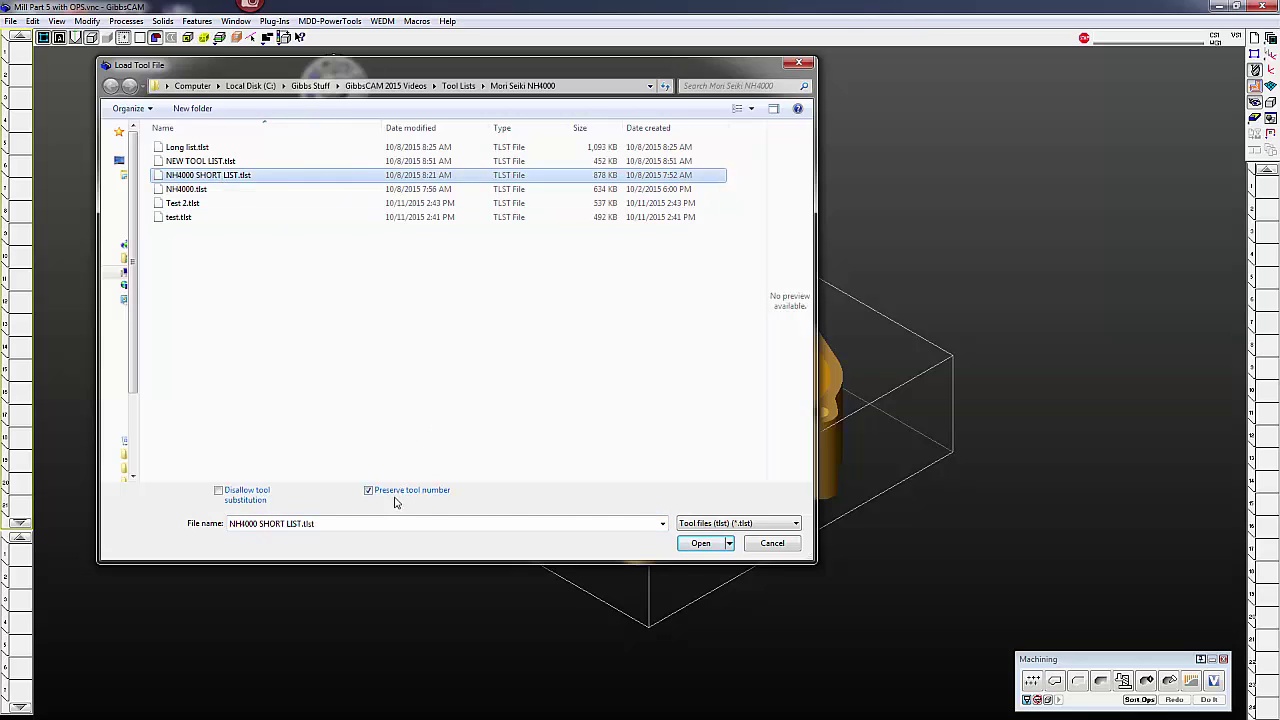
left_click(691, 547)
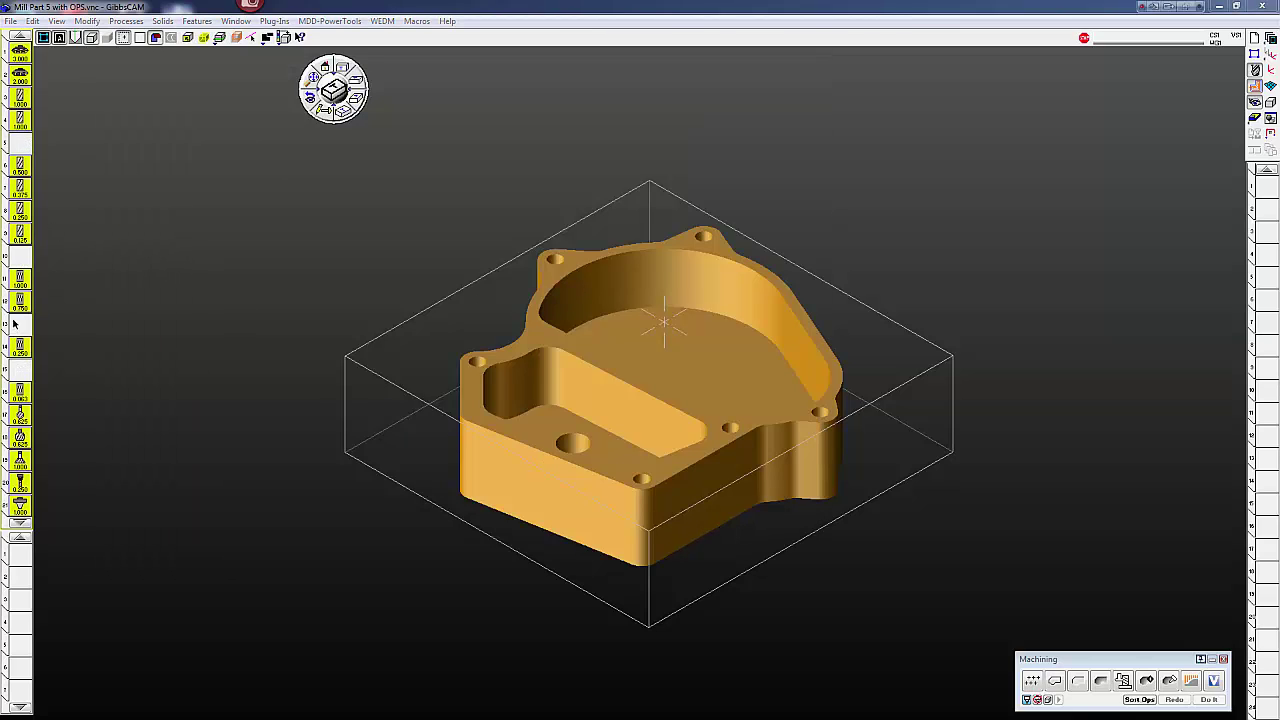
Step: Delete the empty tool slot 5, then select tools 1 through 21 and clear them
double_click(19, 144)
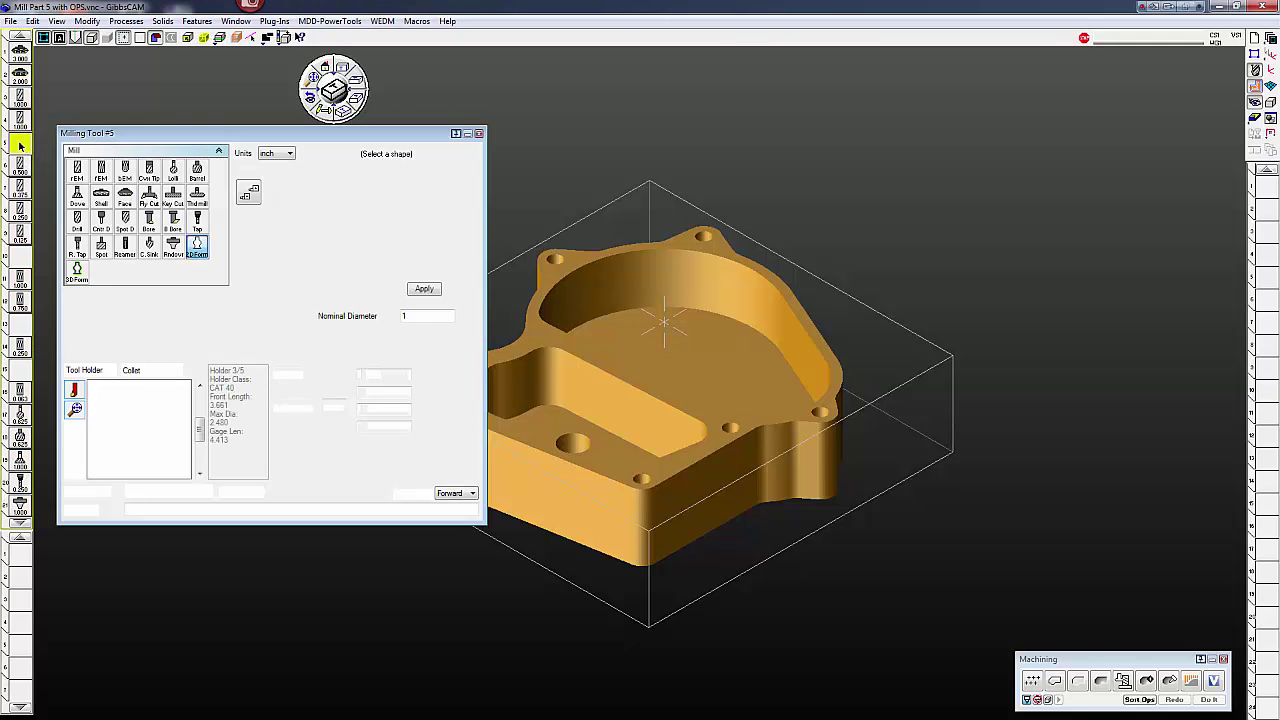
left_click(479, 134)
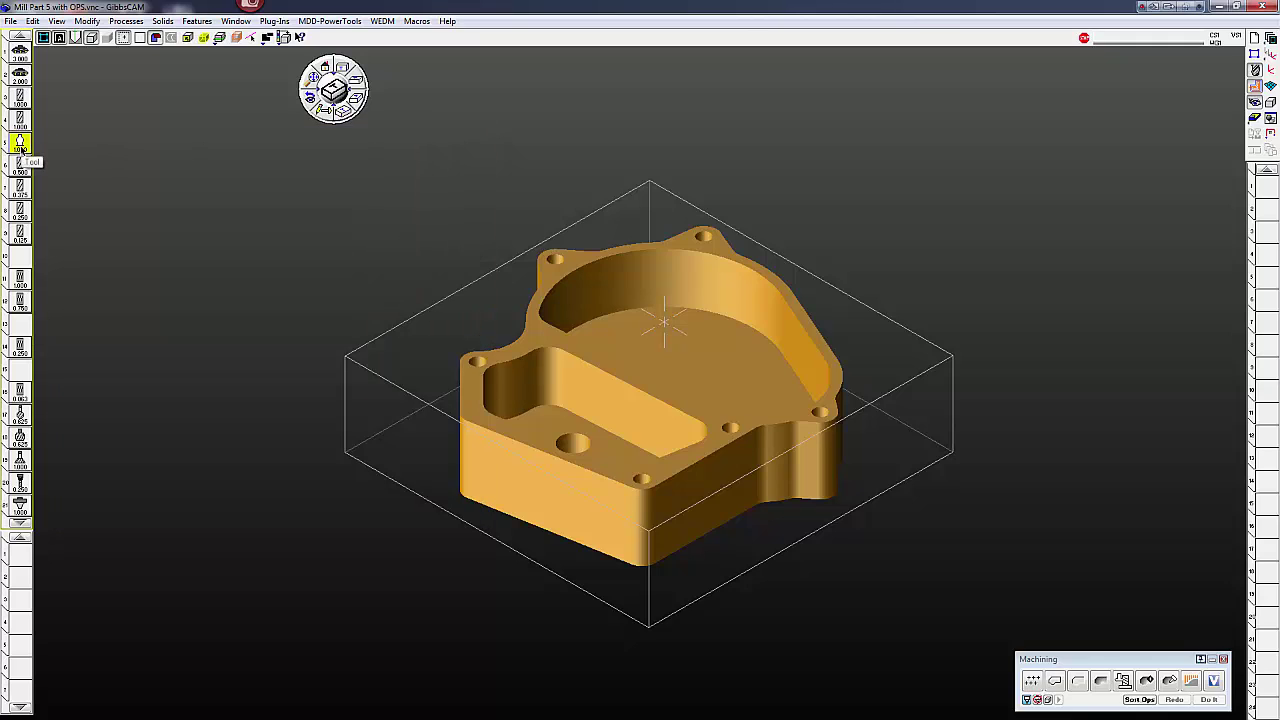
key("Delete")
left_click(12, 58)
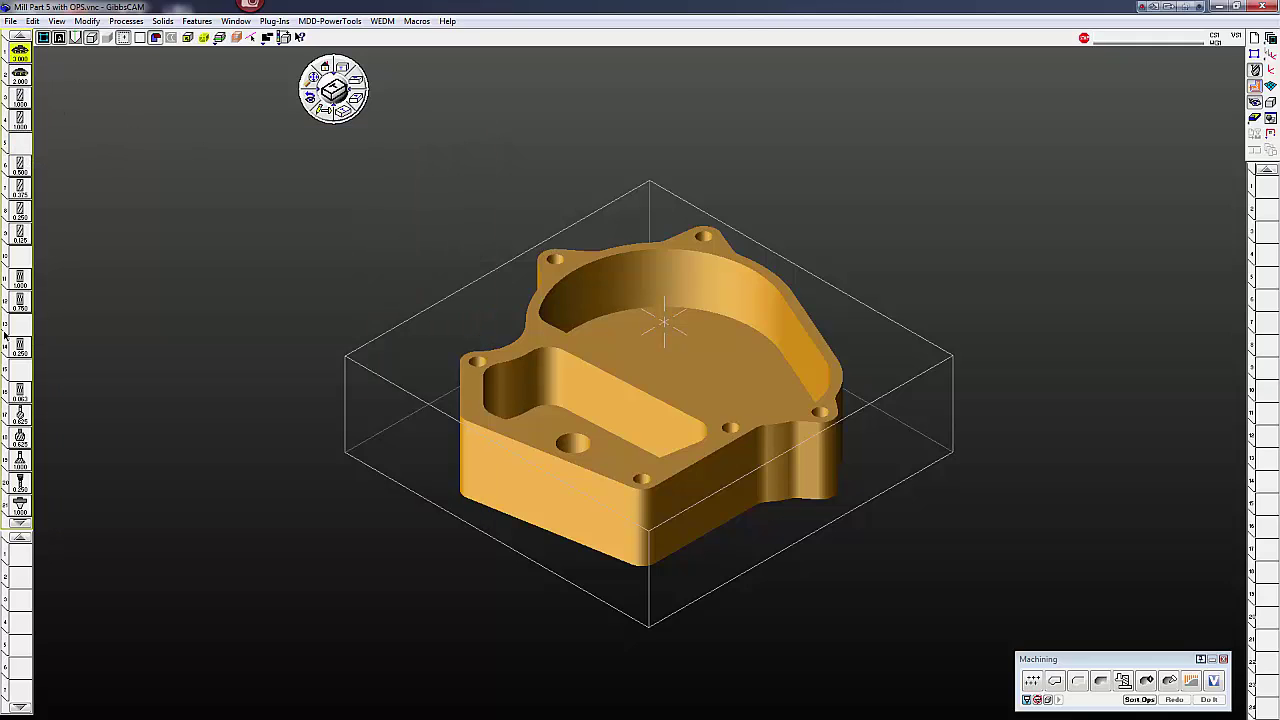
left_click(19, 510, "shift")
left_click(20, 57)
left_click(19, 510, "shift")
key("Delete")
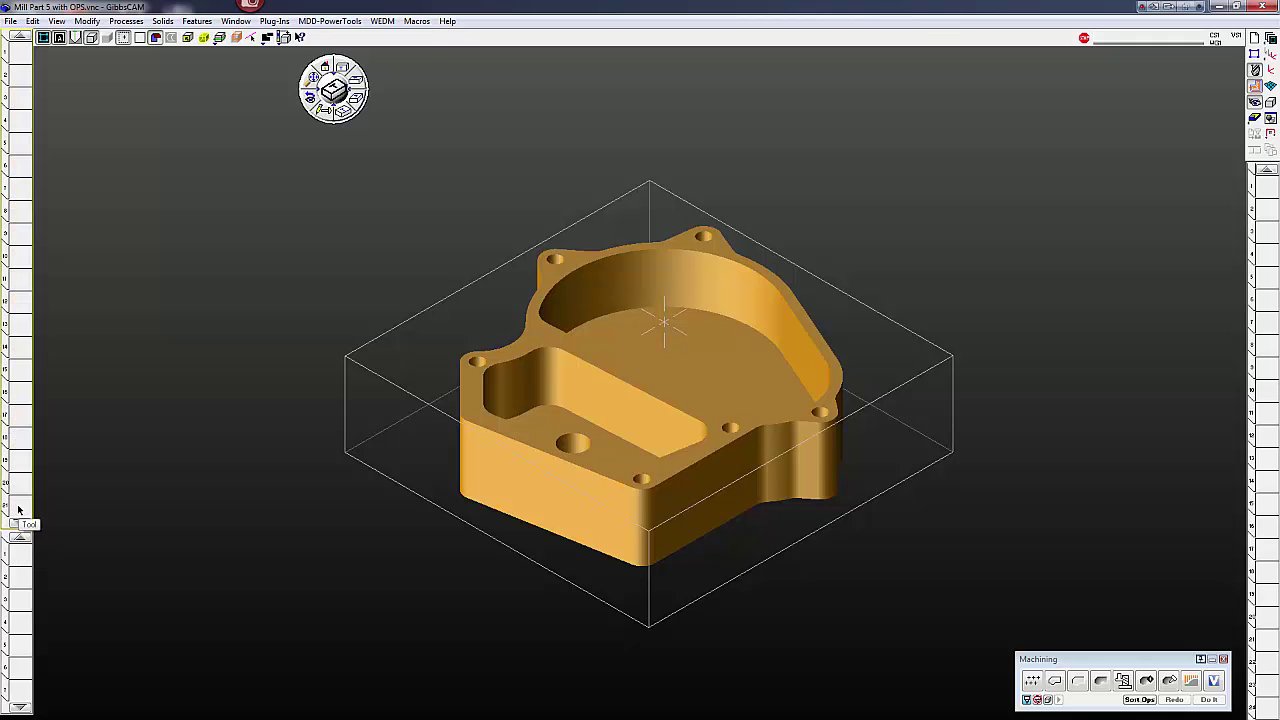
left_click(17, 57)
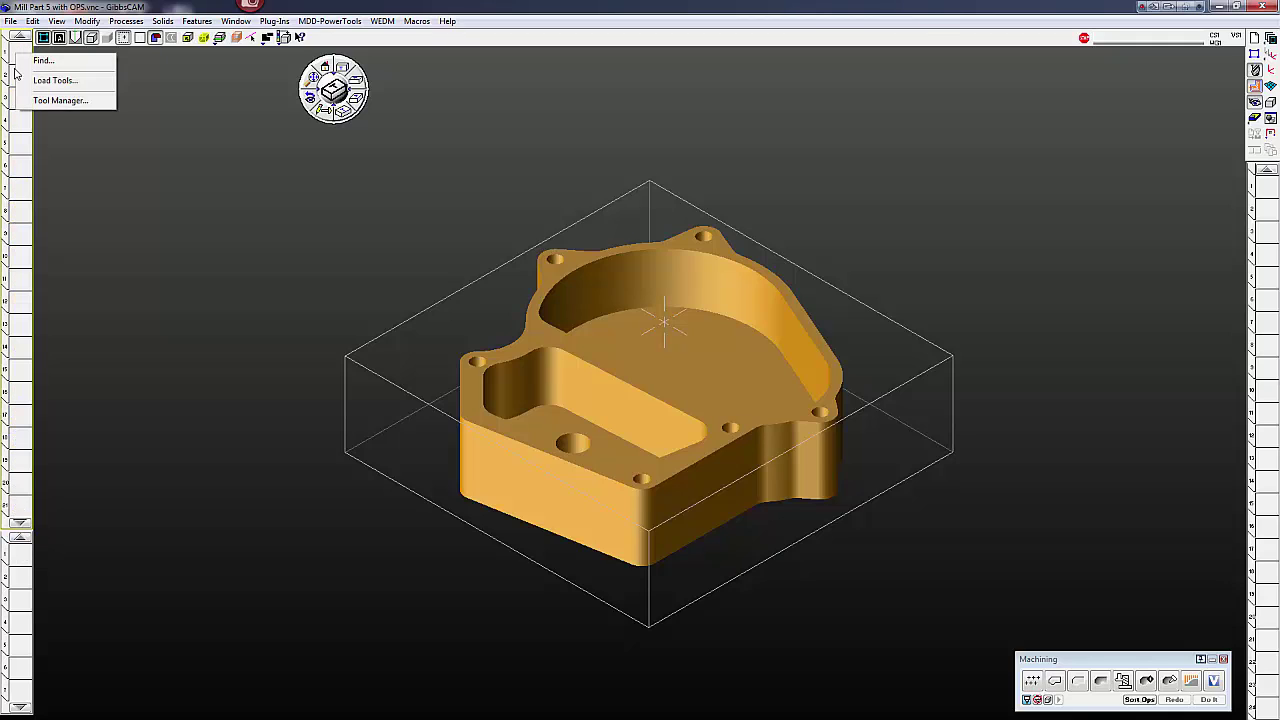
left_click(45, 84)
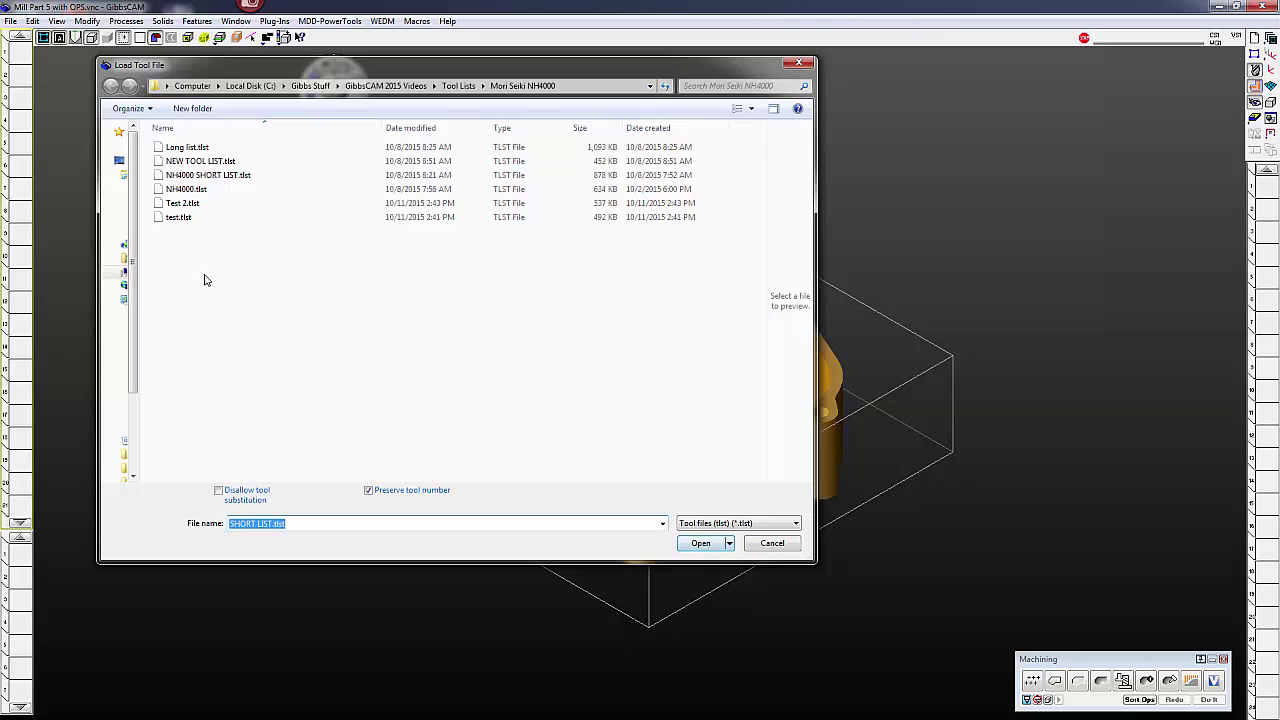
left_click(205, 176)
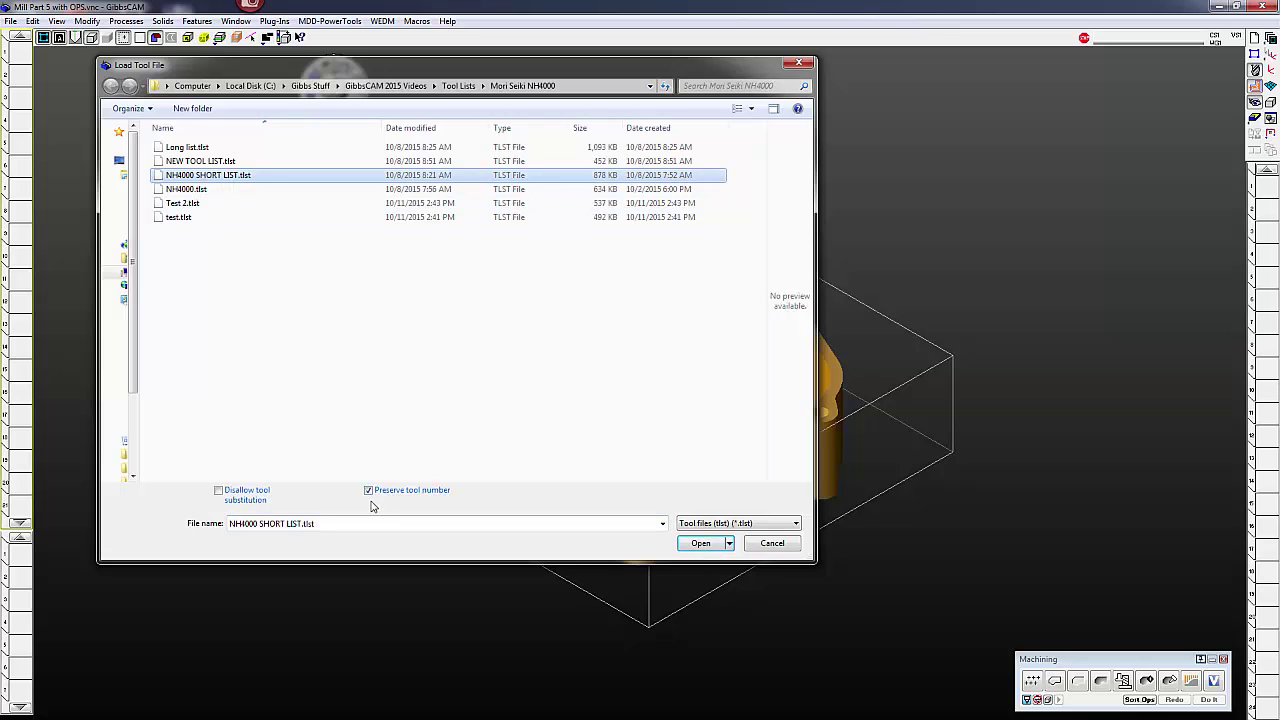
left_click(369, 490)
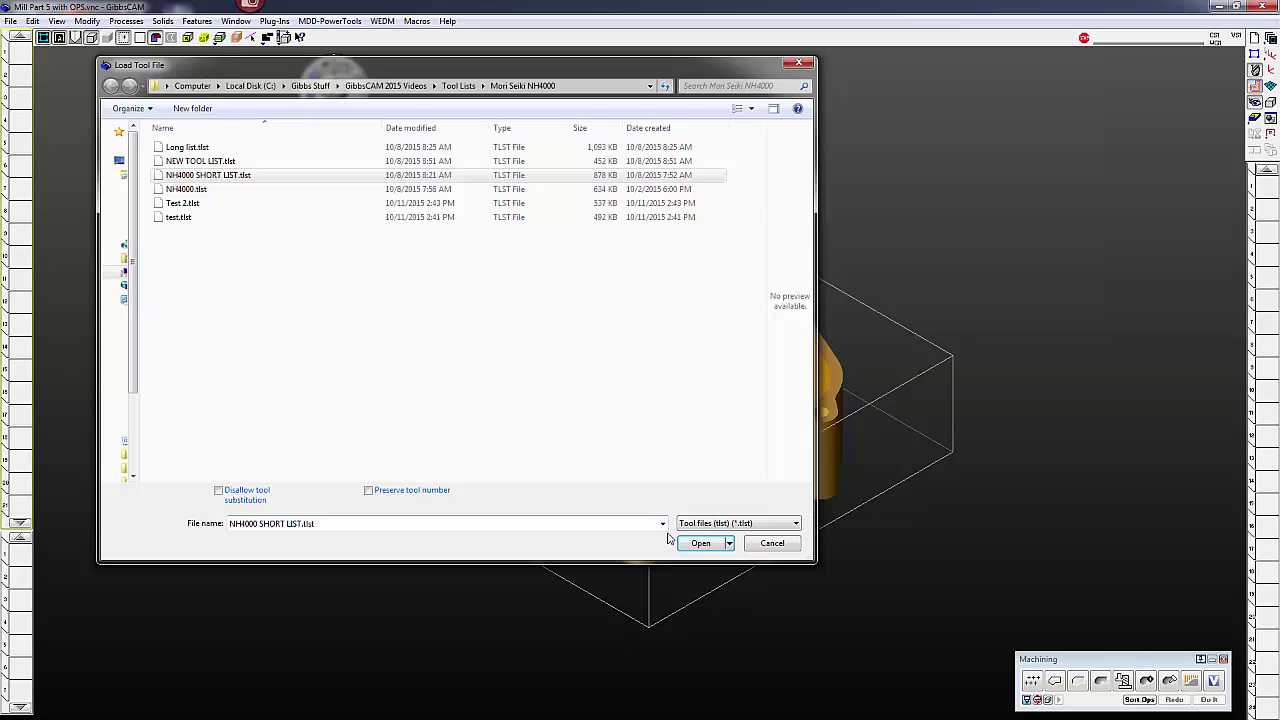
left_click(699, 545)
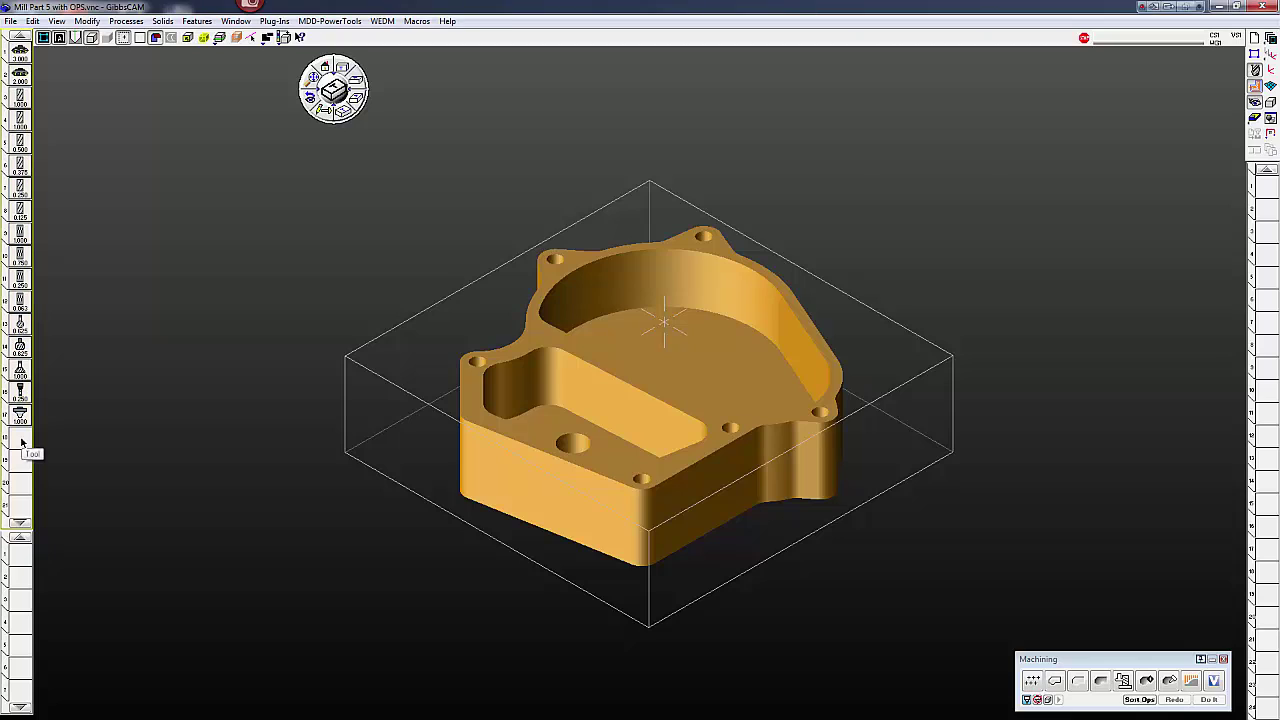
Step: Review tool 6, the .375 REM with length and cutter offsets of 6
double_click(19, 166)
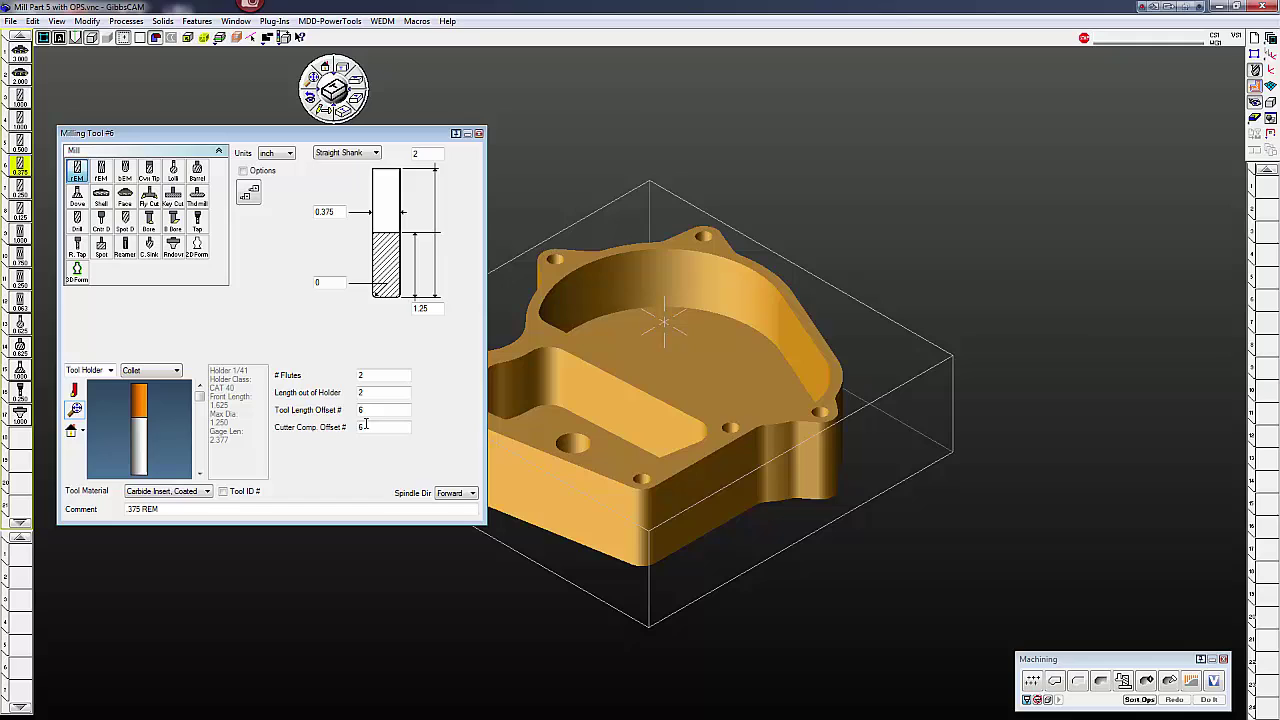
left_click(478, 135)
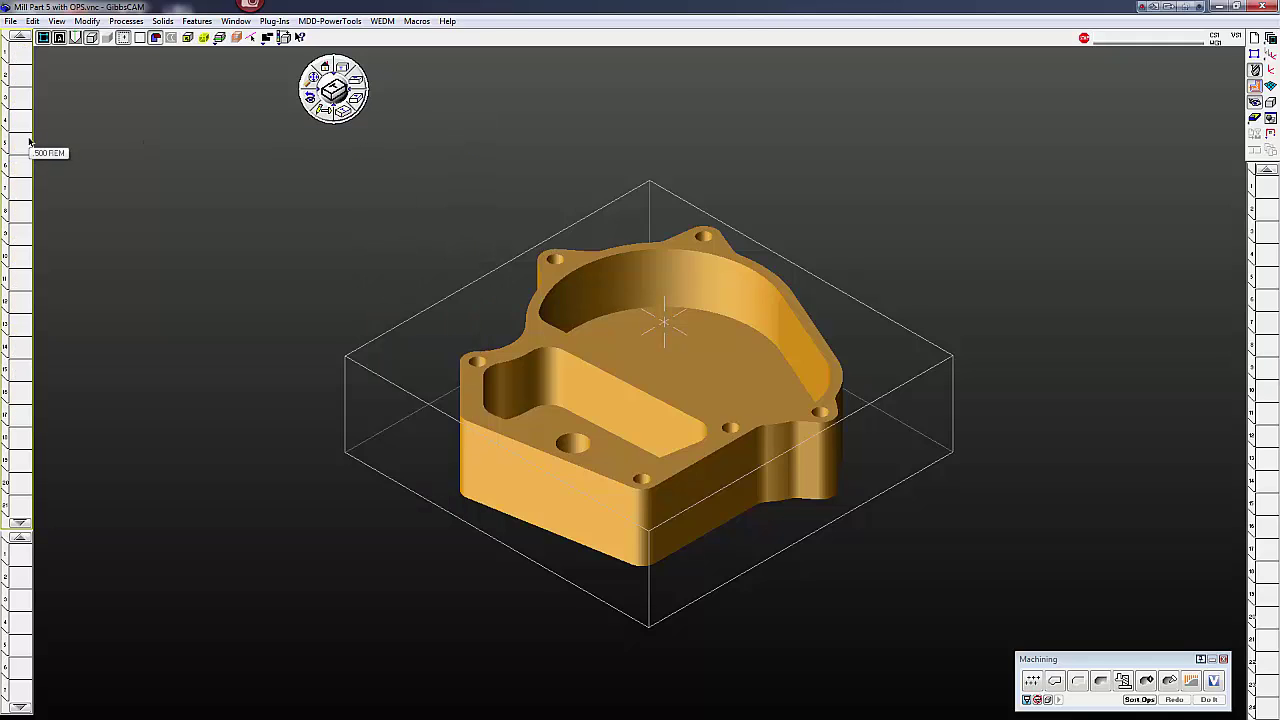
Step: Reload NH4000 SHORT LIST.tlst with Preserve tool number checked, leaving gaps in numbering
right_click(12, 59)
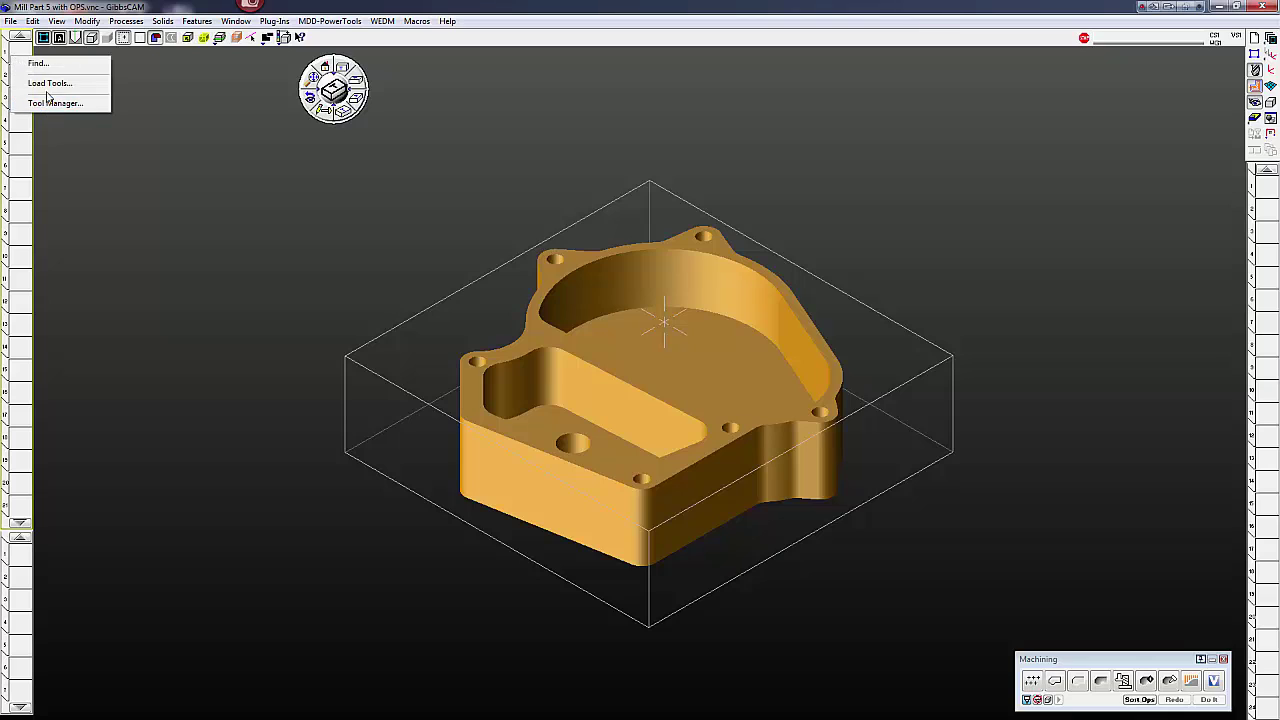
left_click(50, 80)
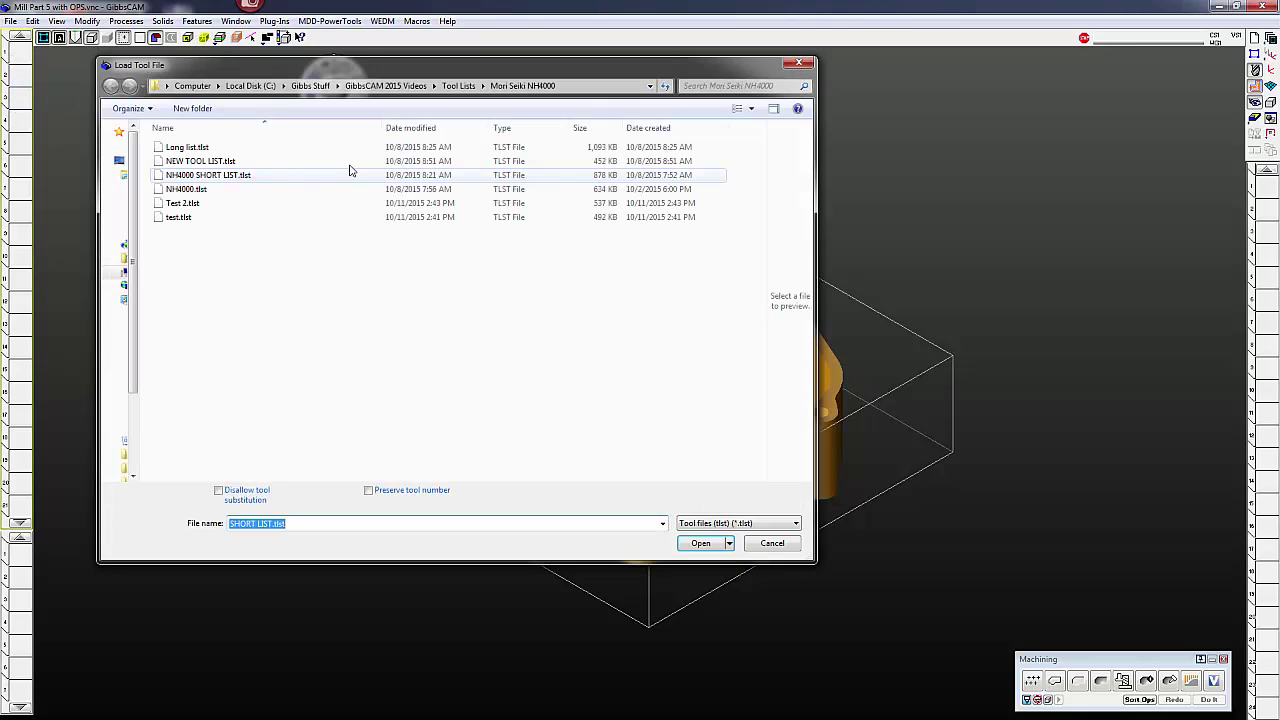
left_click(368, 490)
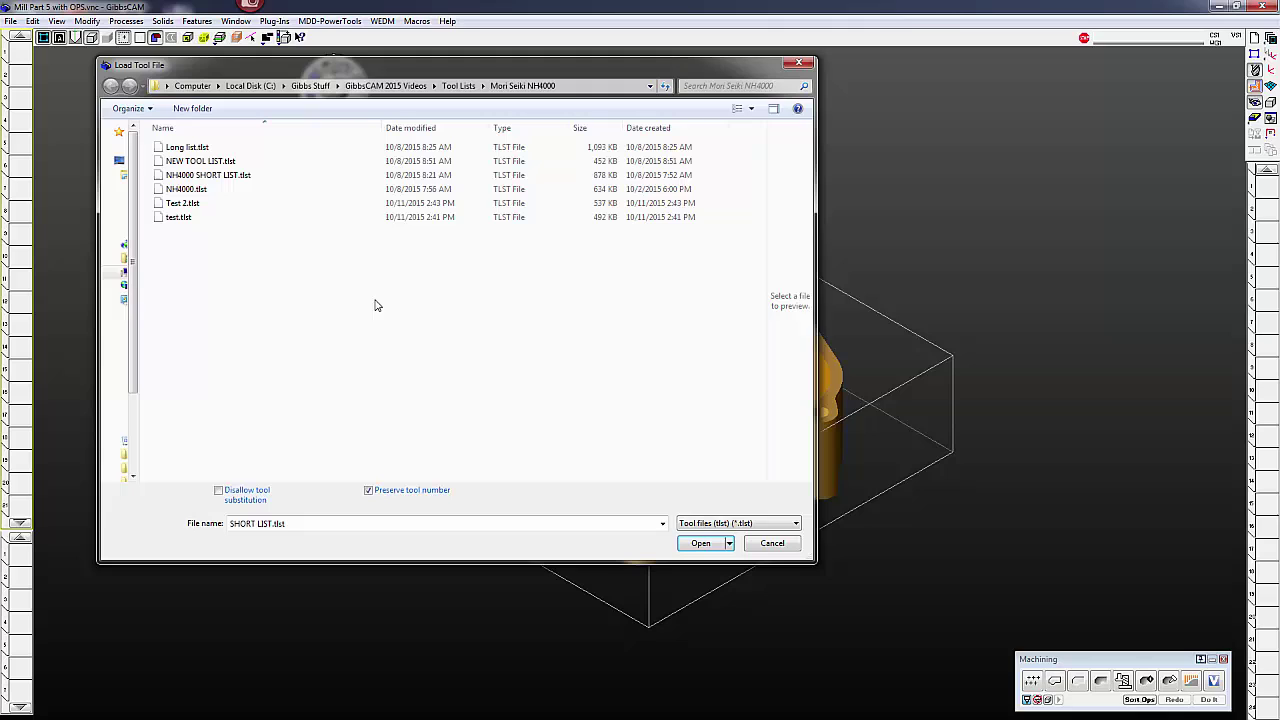
left_click(197, 180)
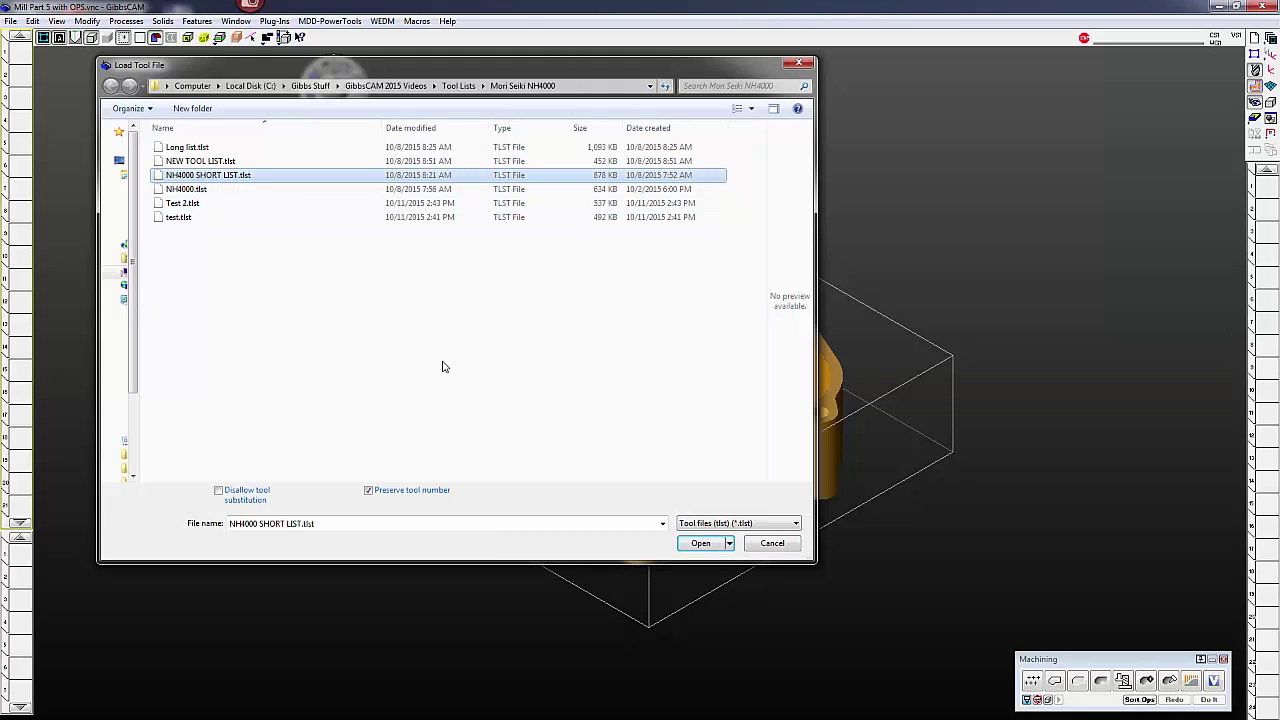
left_click(701, 543)
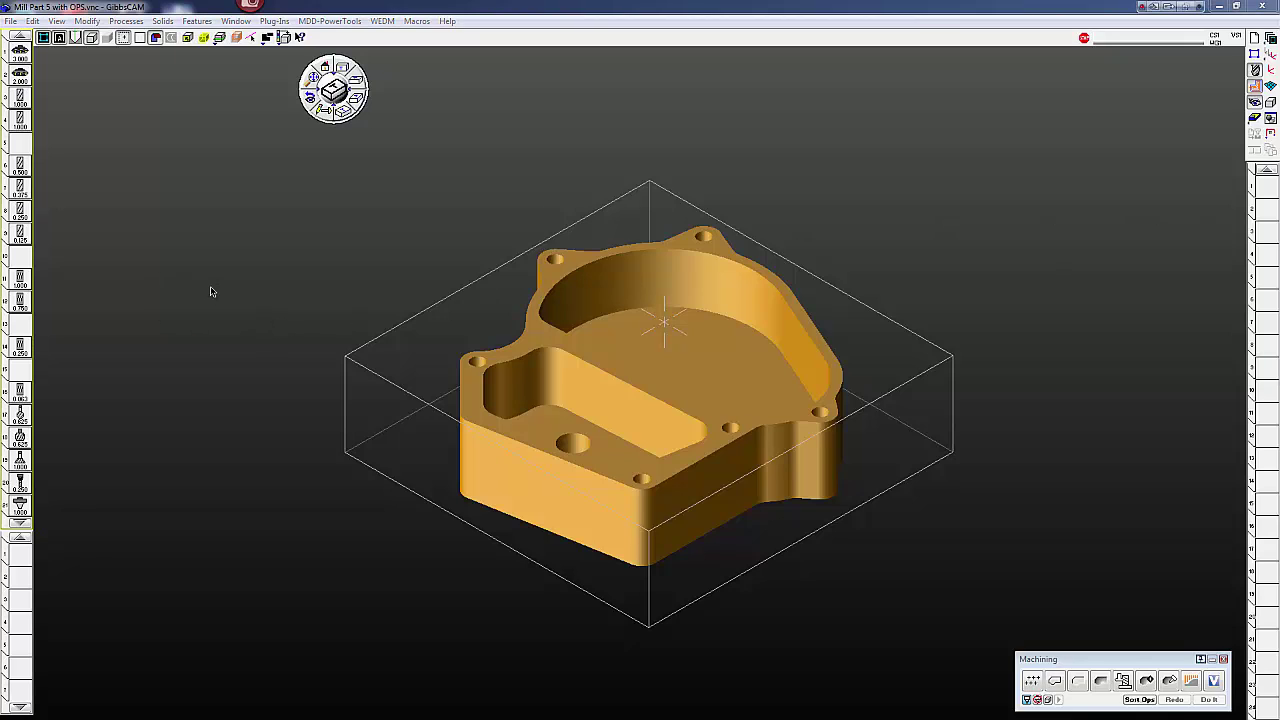
Step: Review the 3.000 face mill, then tools 17–20: ball mill, barrel, dovetail and tap
double_click(20, 52)
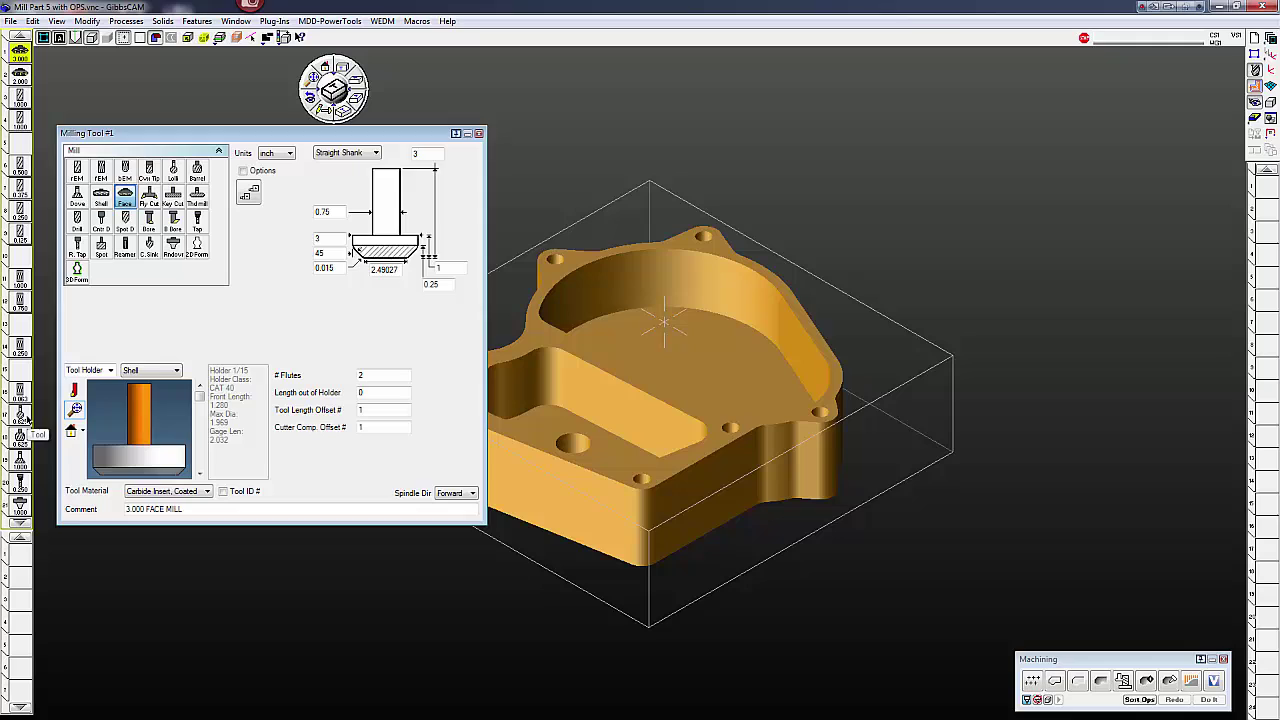
left_click(27, 418)
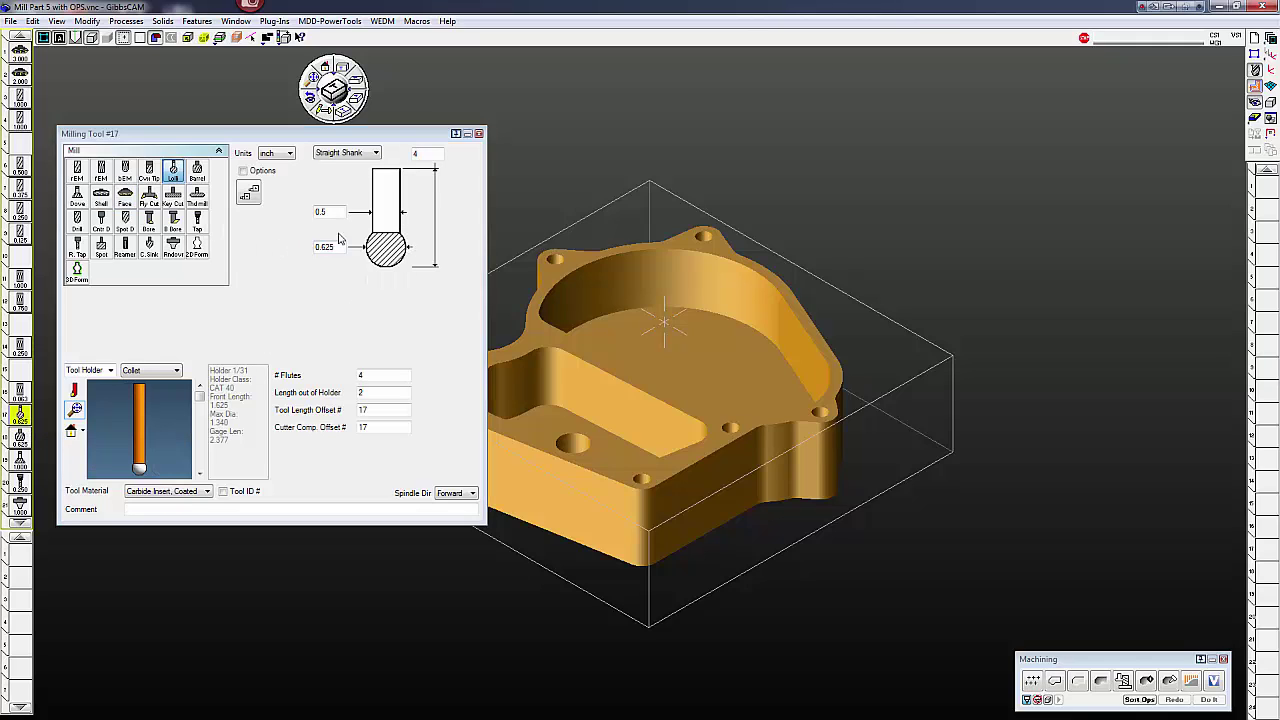
left_click(21, 440)
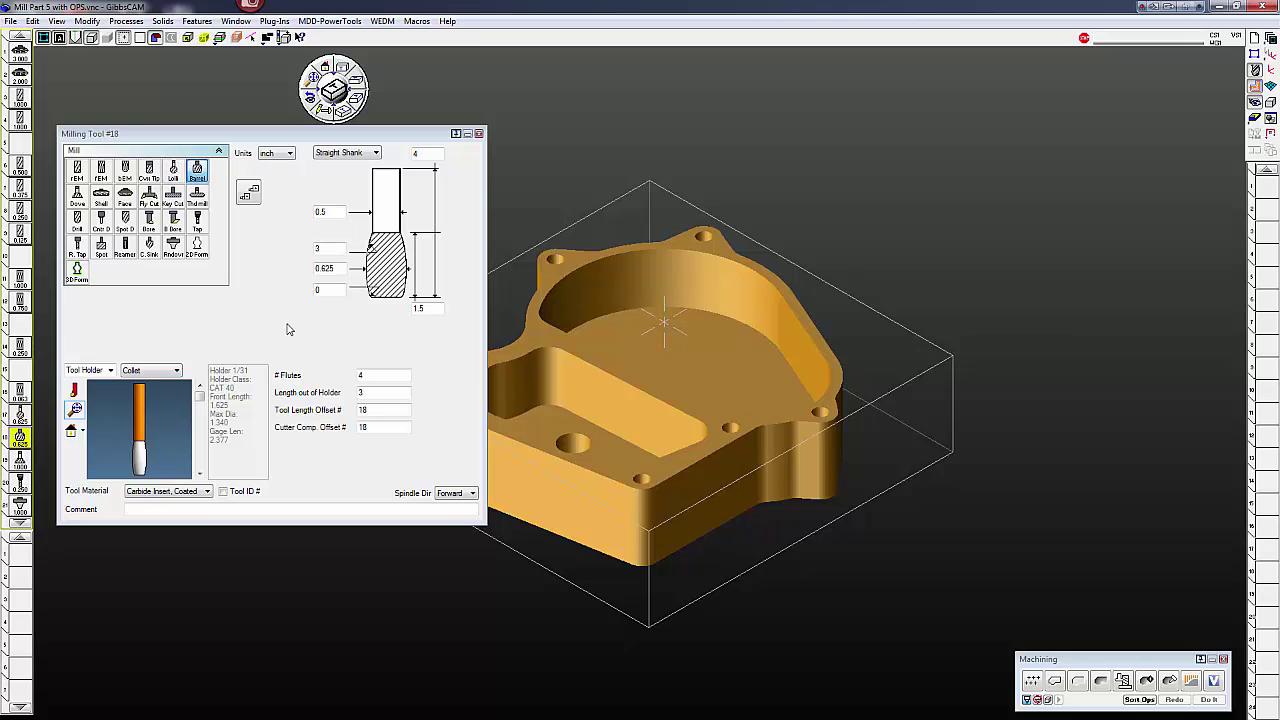
left_click(21, 460)
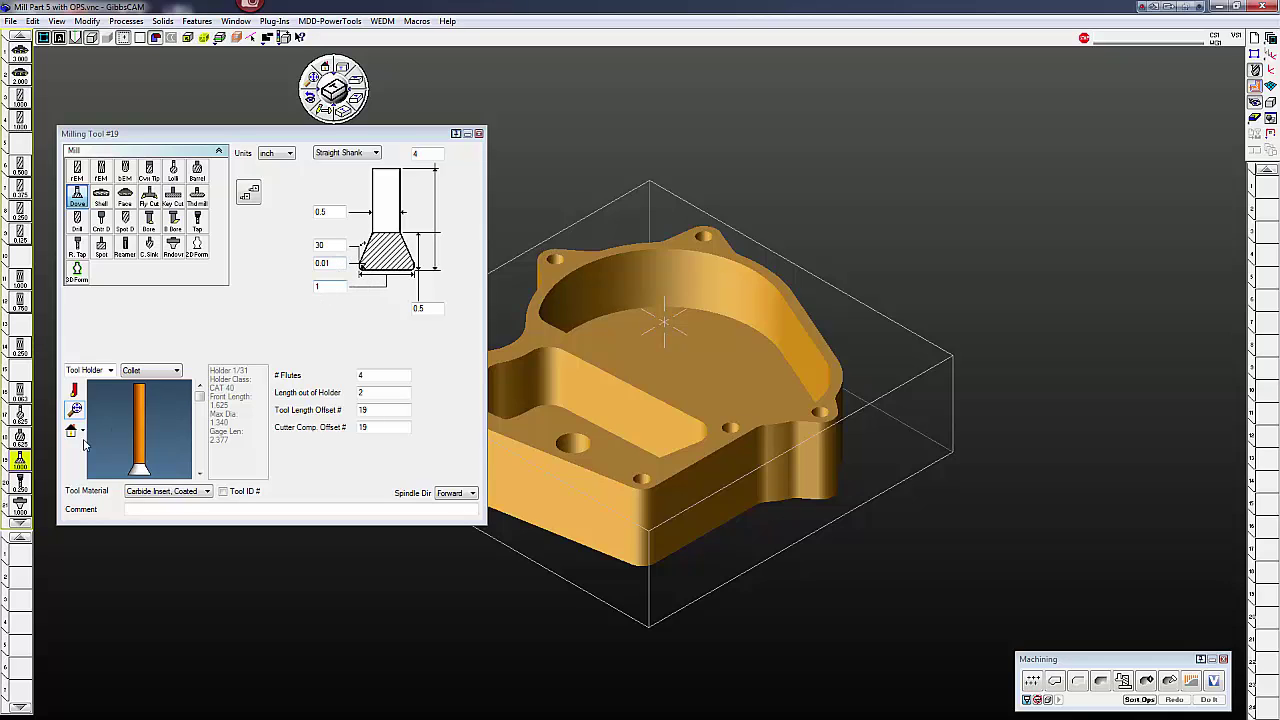
left_click(20, 487)
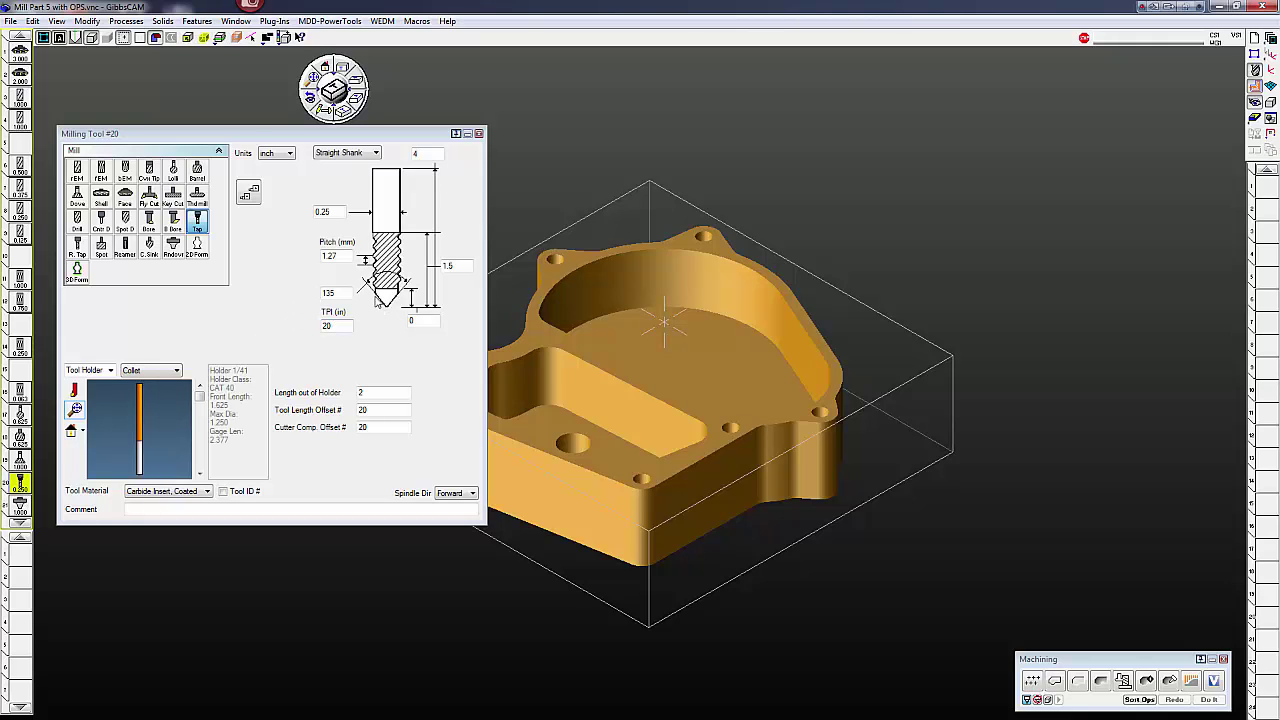
Step: Set tap tool 20's pitch to 1.5 mm (16.93333 TPI), then check tool 21
left_click_drag(401, 134, 457, 134)
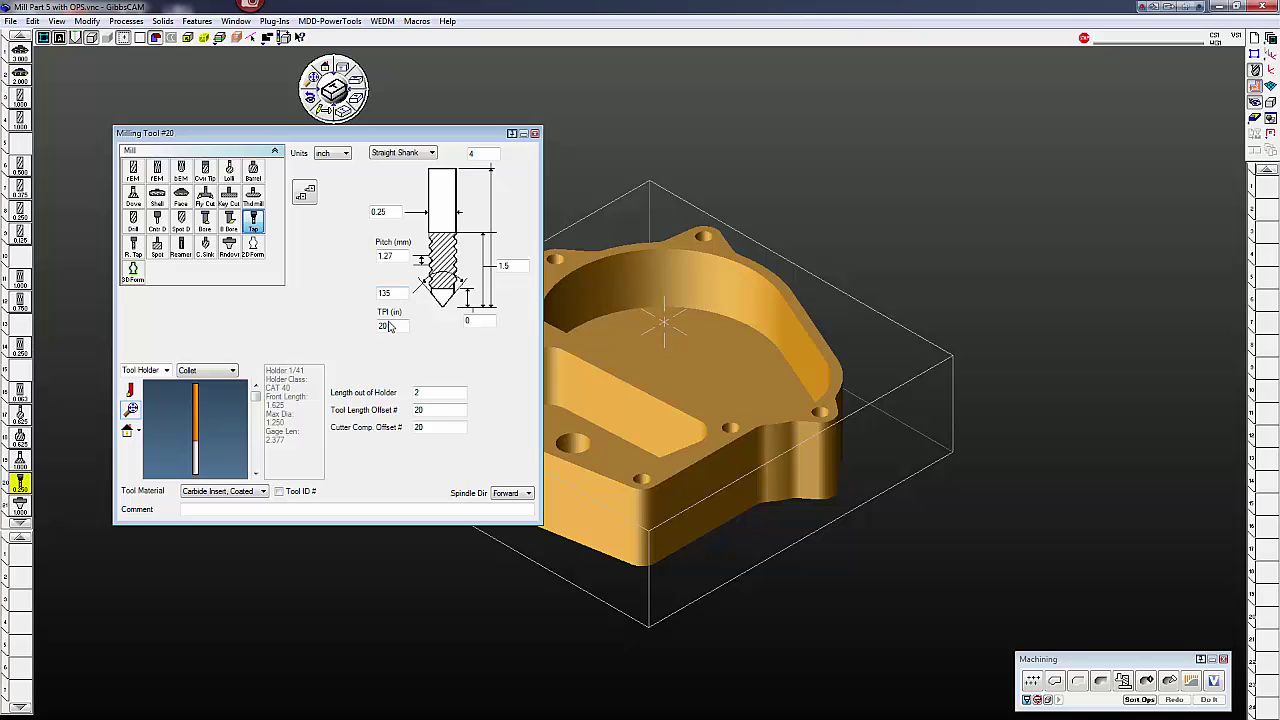
double_click(392, 256)
type("1.5")
left_click(535, 134)
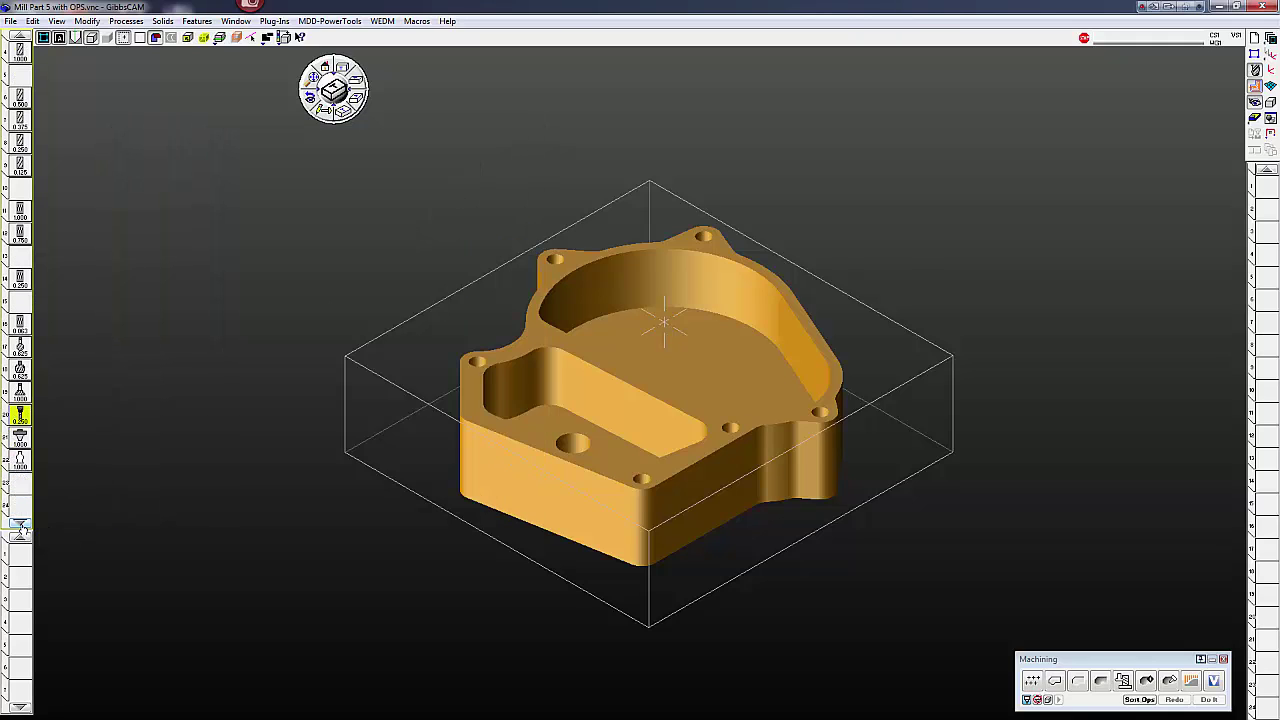
double_click(20, 438)
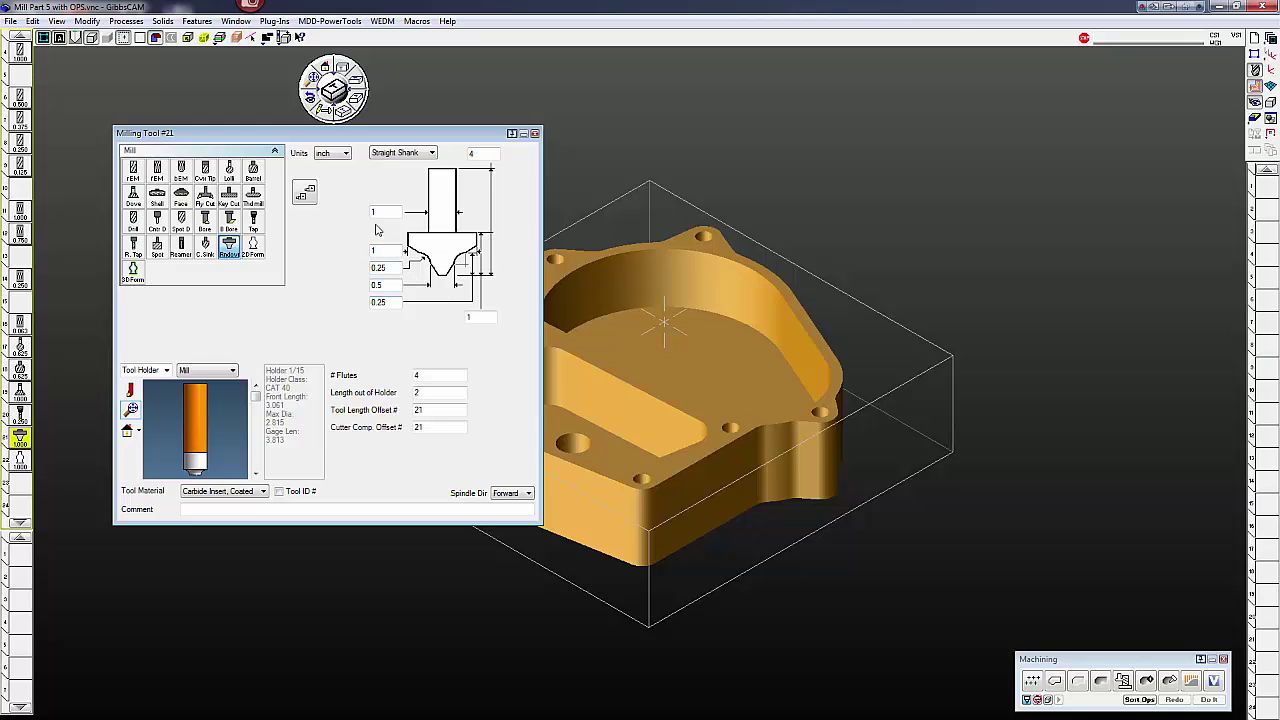
left_click(534, 135)
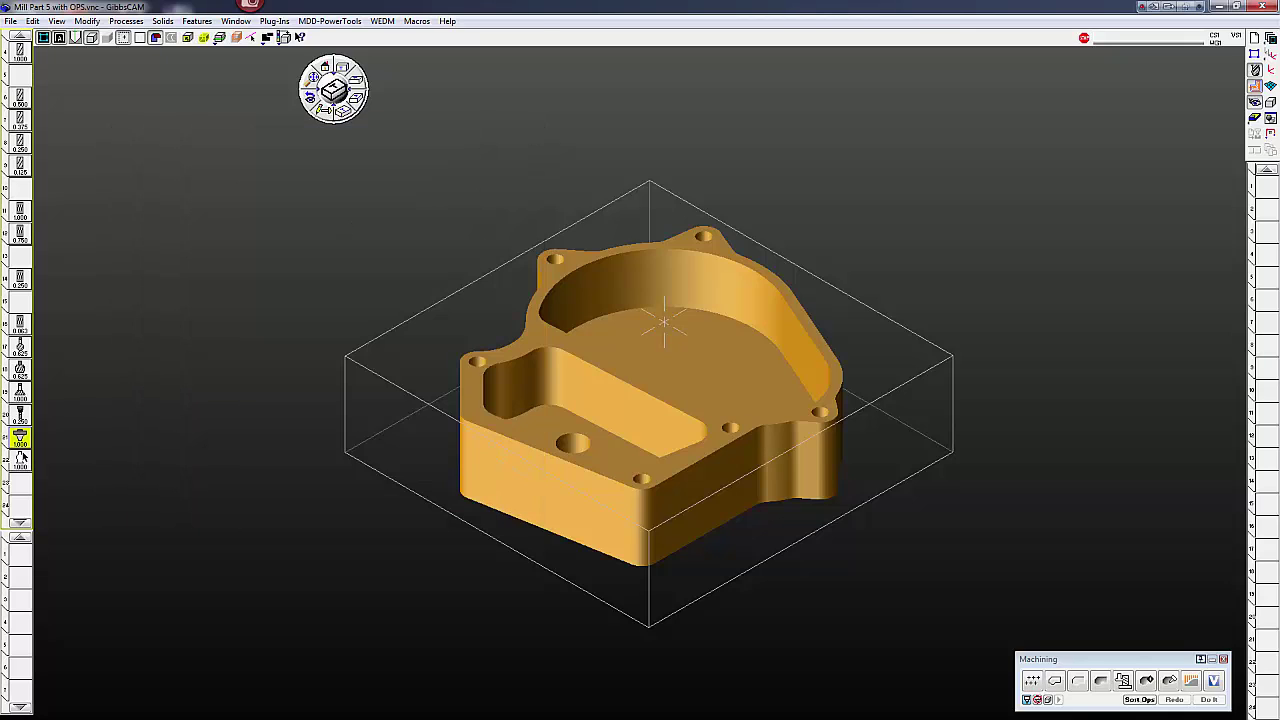
Step: Show the Assembly00004 Holder workgroup profile in top view while tool 22's settings are open
double_click(20, 460)
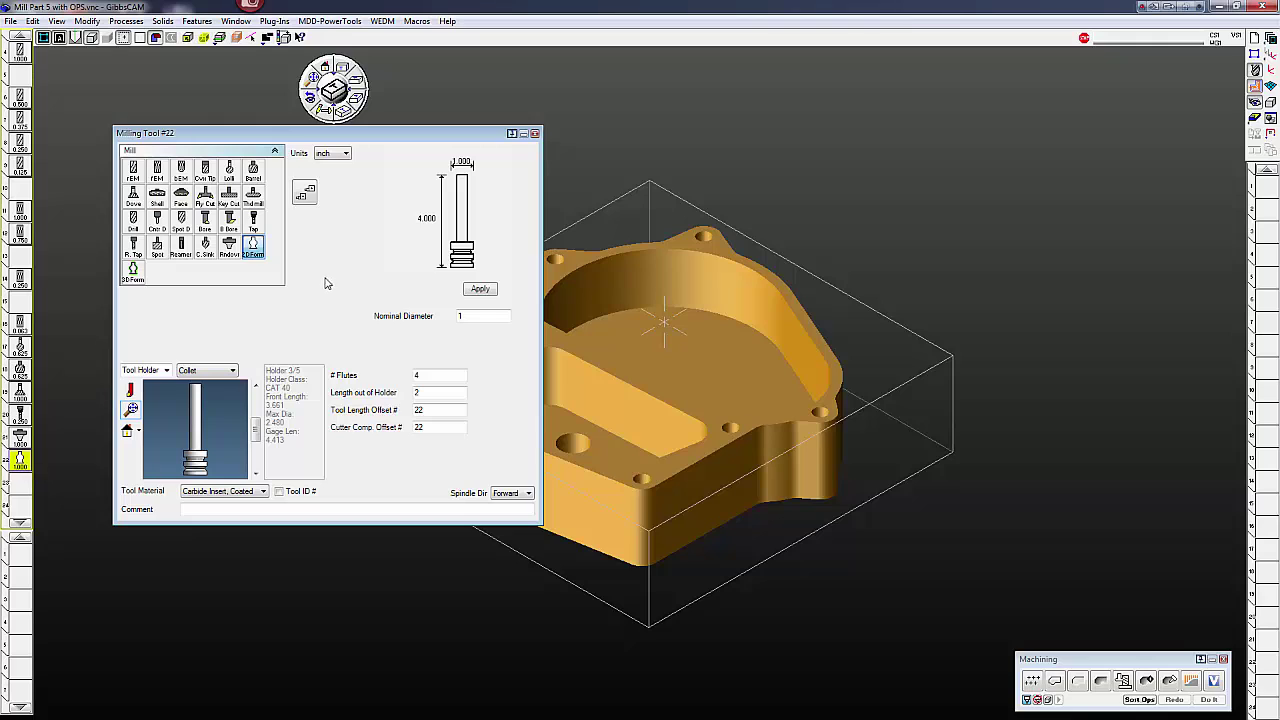
left_click_drag(484, 135, 461, 157)
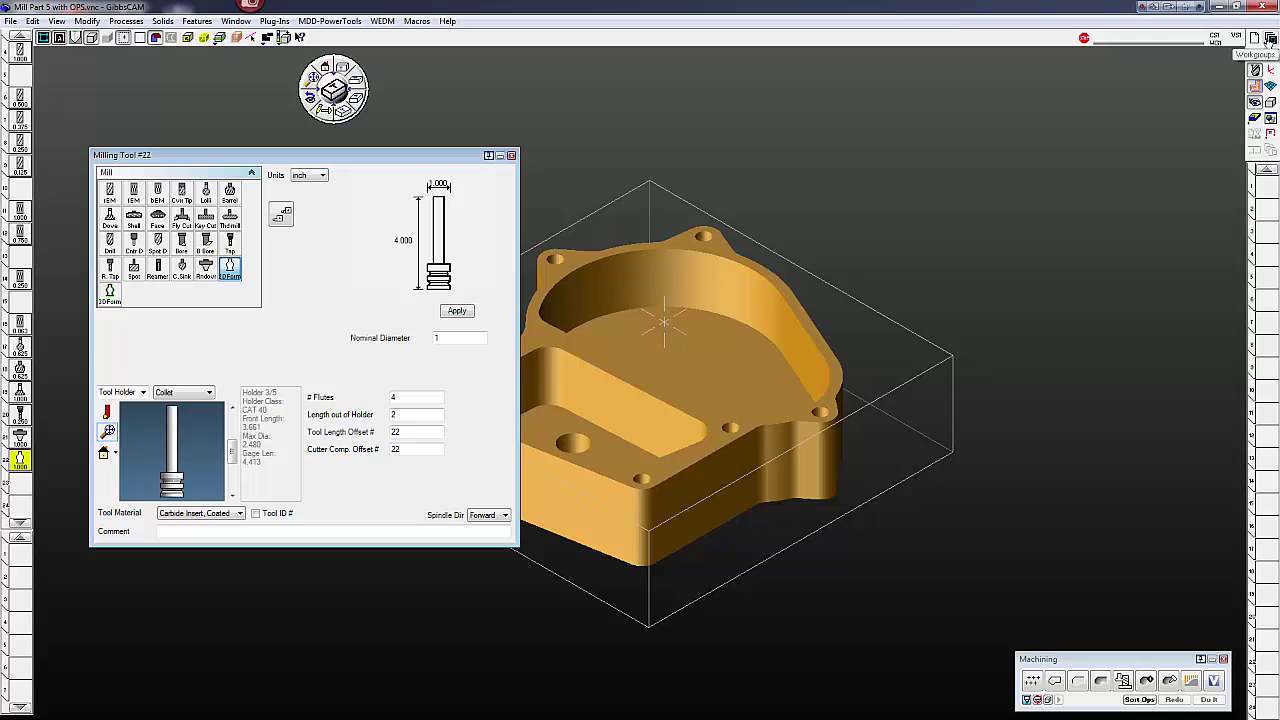
left_click(1255, 53)
left_click_drag(749, 463, 767, 426)
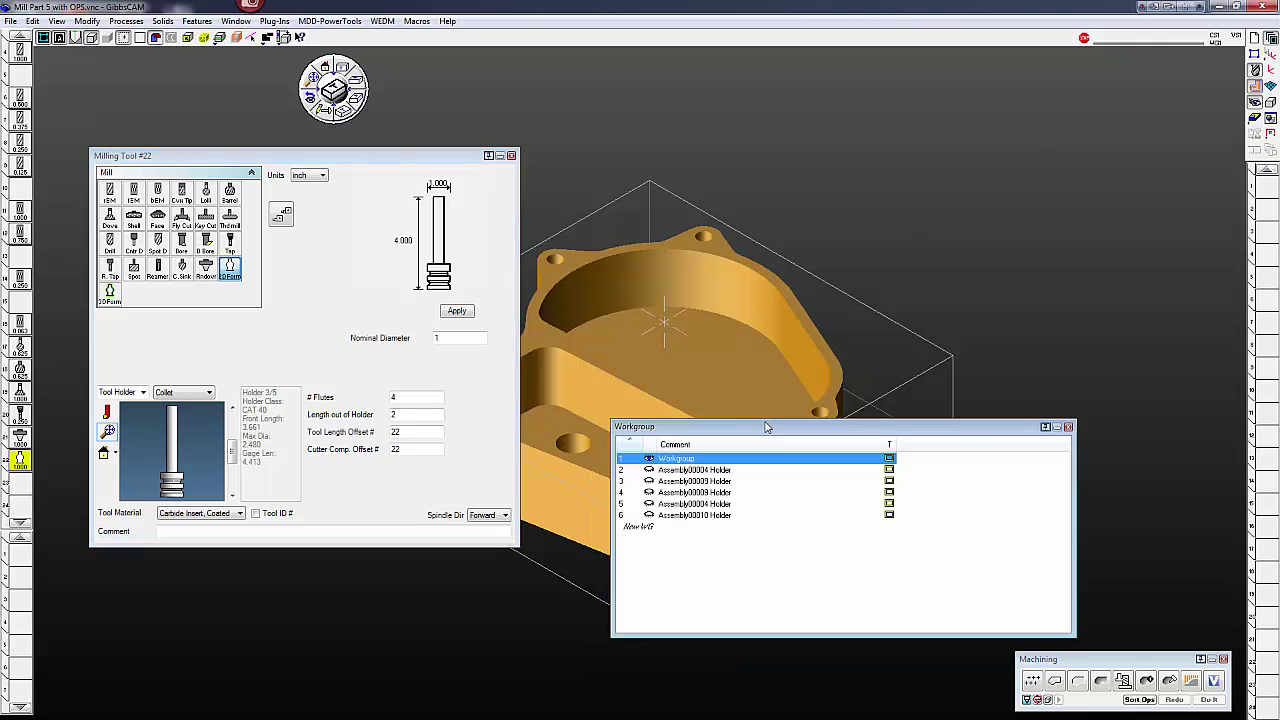
left_click(688, 470)
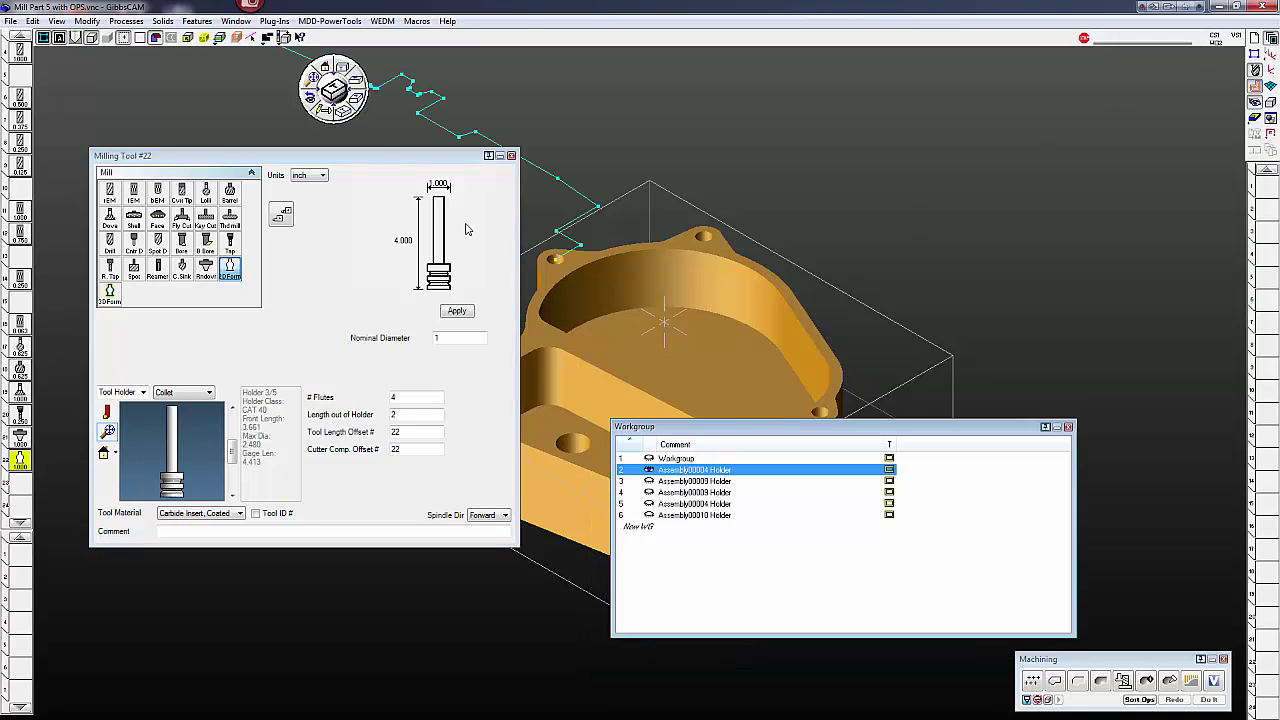
left_click(337, 82)
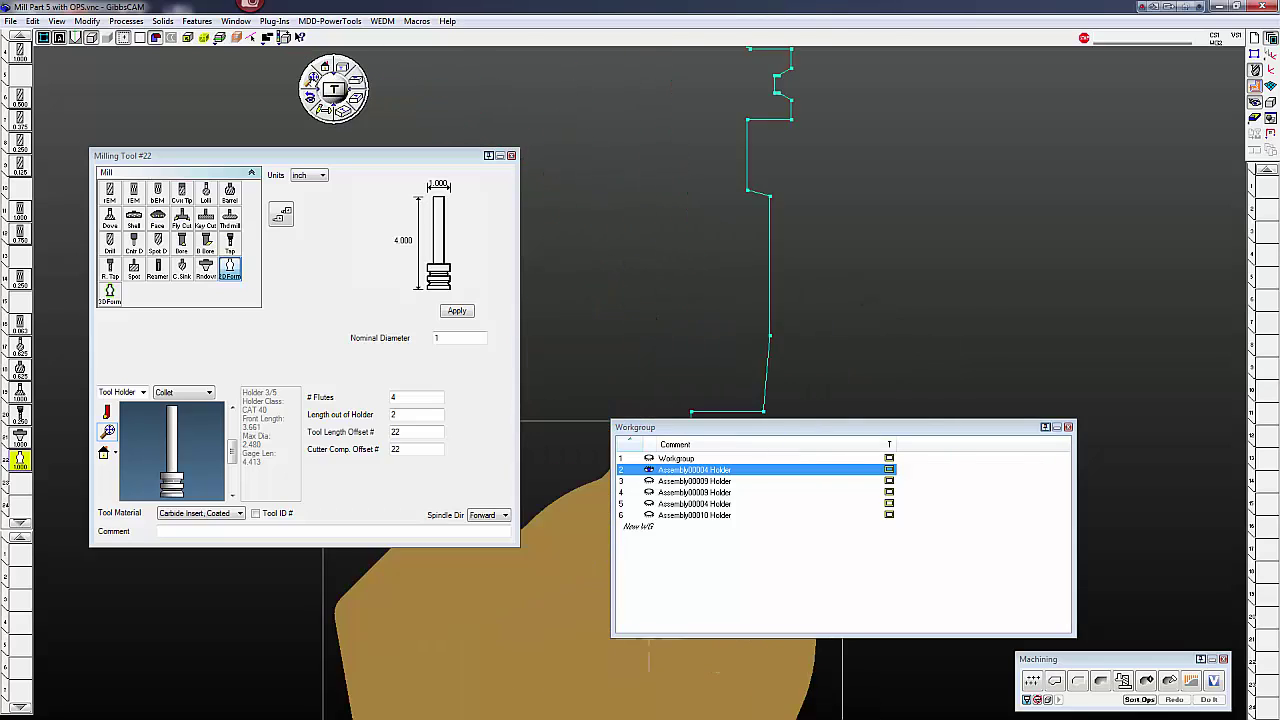
Step: Browse the holder workgroup profiles from Assembly00010 up, returning to Assembly00004 Holder
scroll(777, 186, "down", 5)
scroll(777, 186, "down", 2)
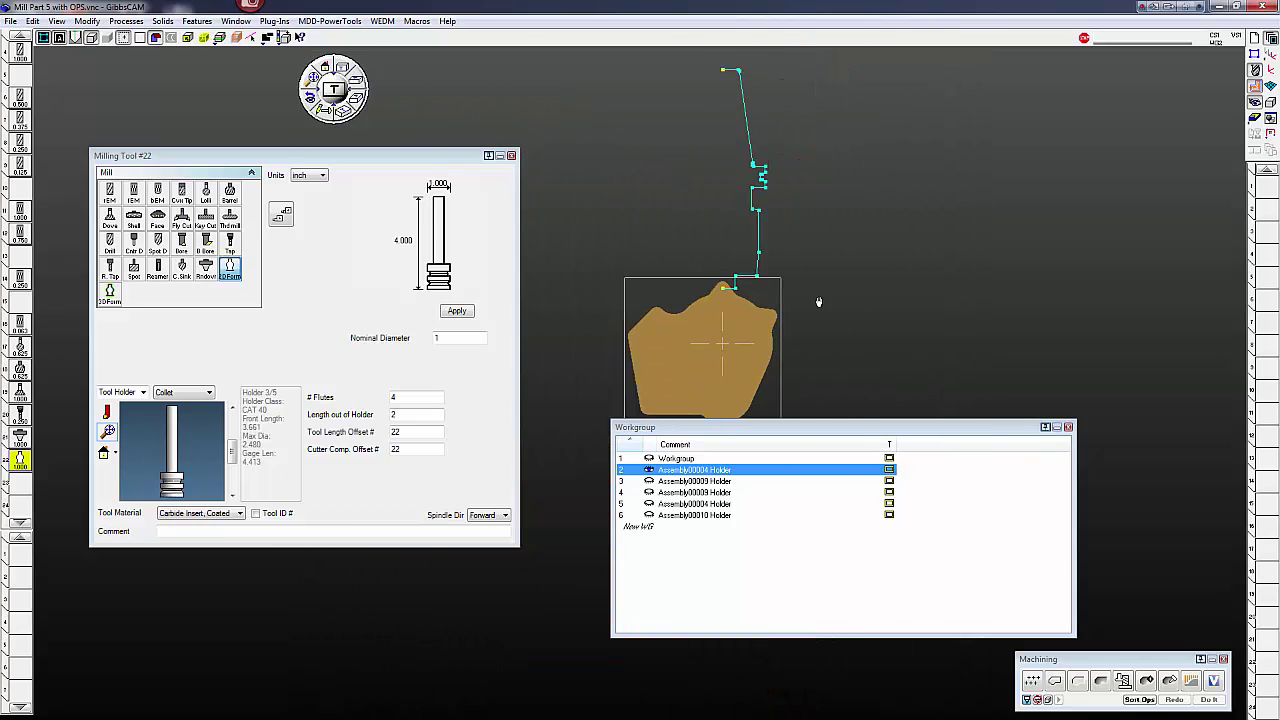
left_click_drag(760, 433, 805, 479)
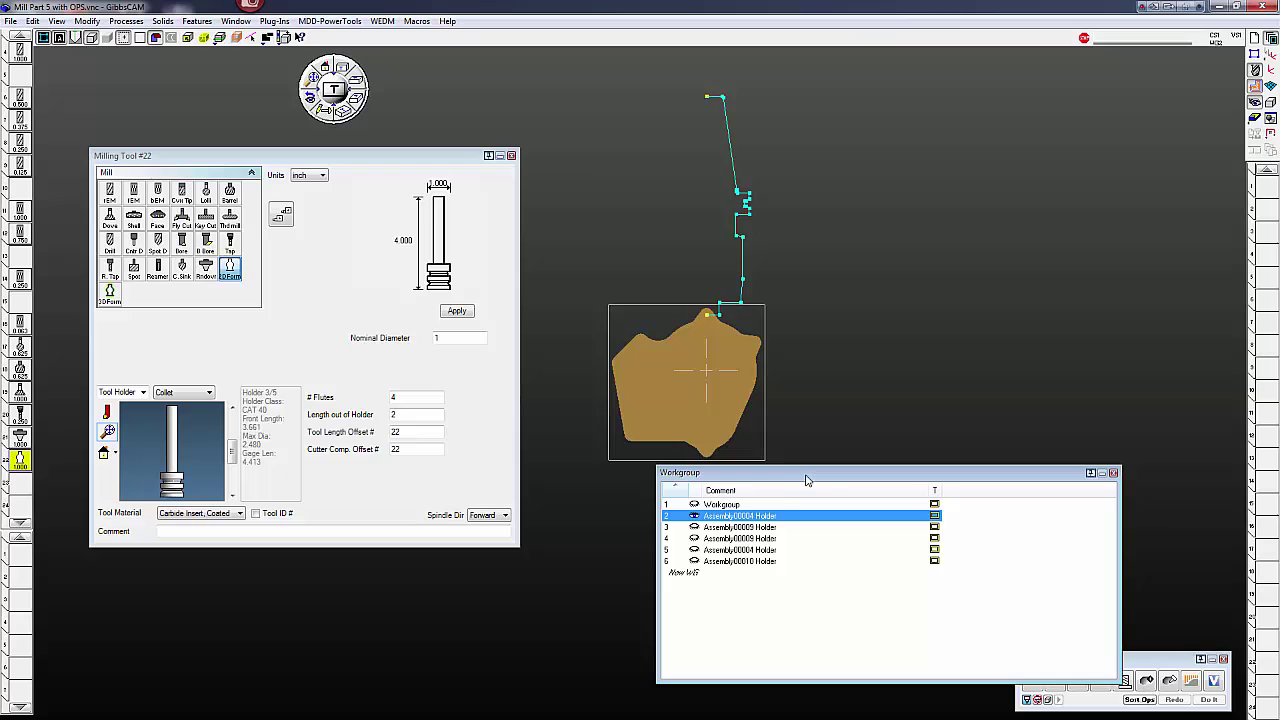
left_click(724, 562)
left_click(726, 550)
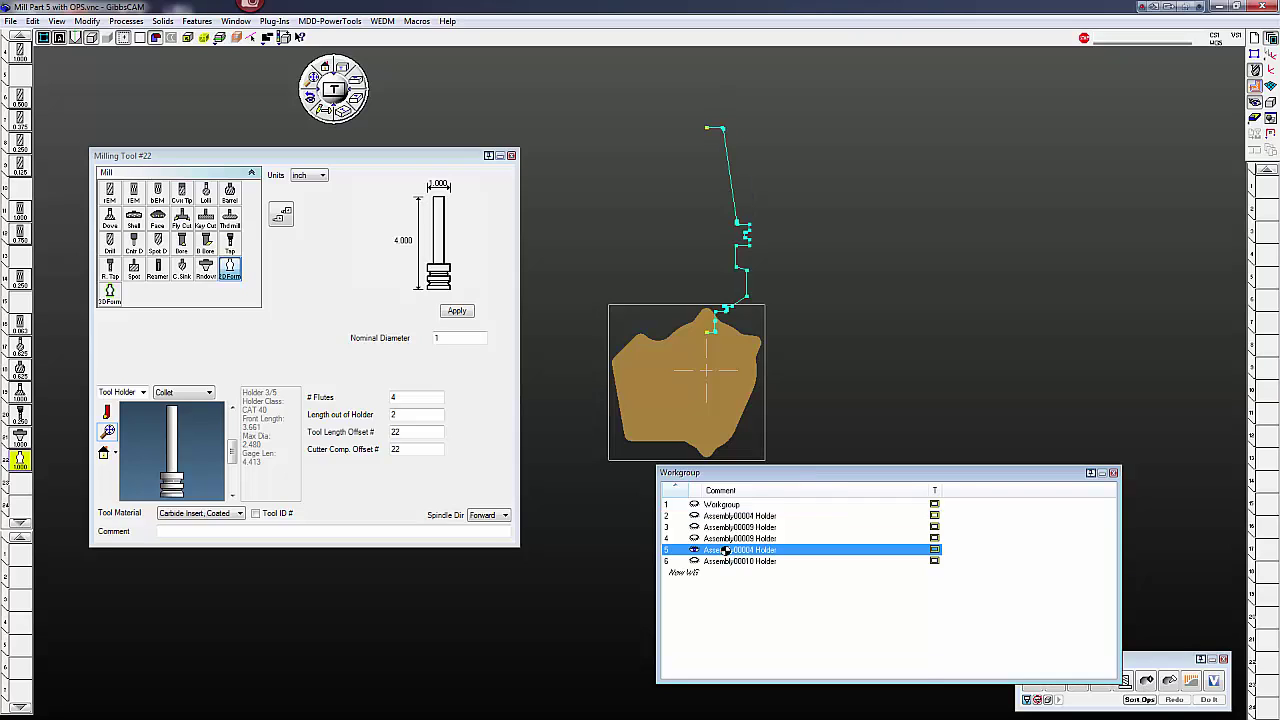
left_click(726, 538)
left_click(726, 527)
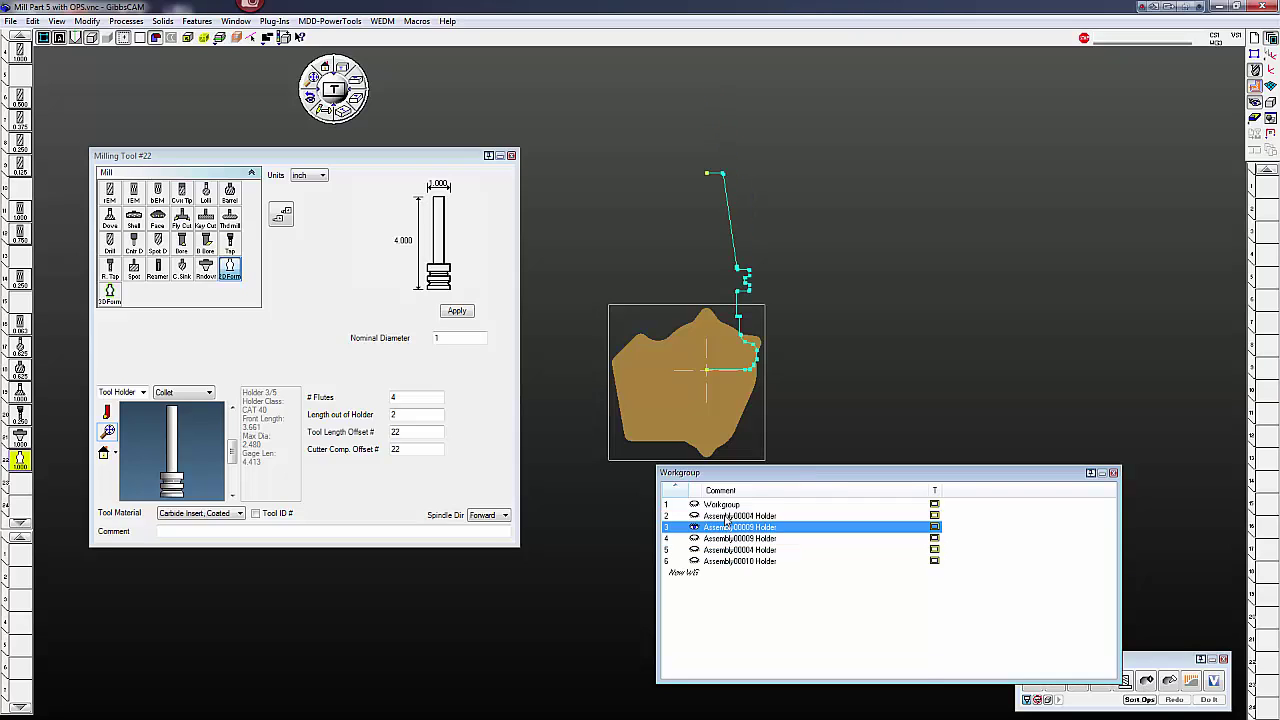
left_click(726, 516)
left_click(722, 505)
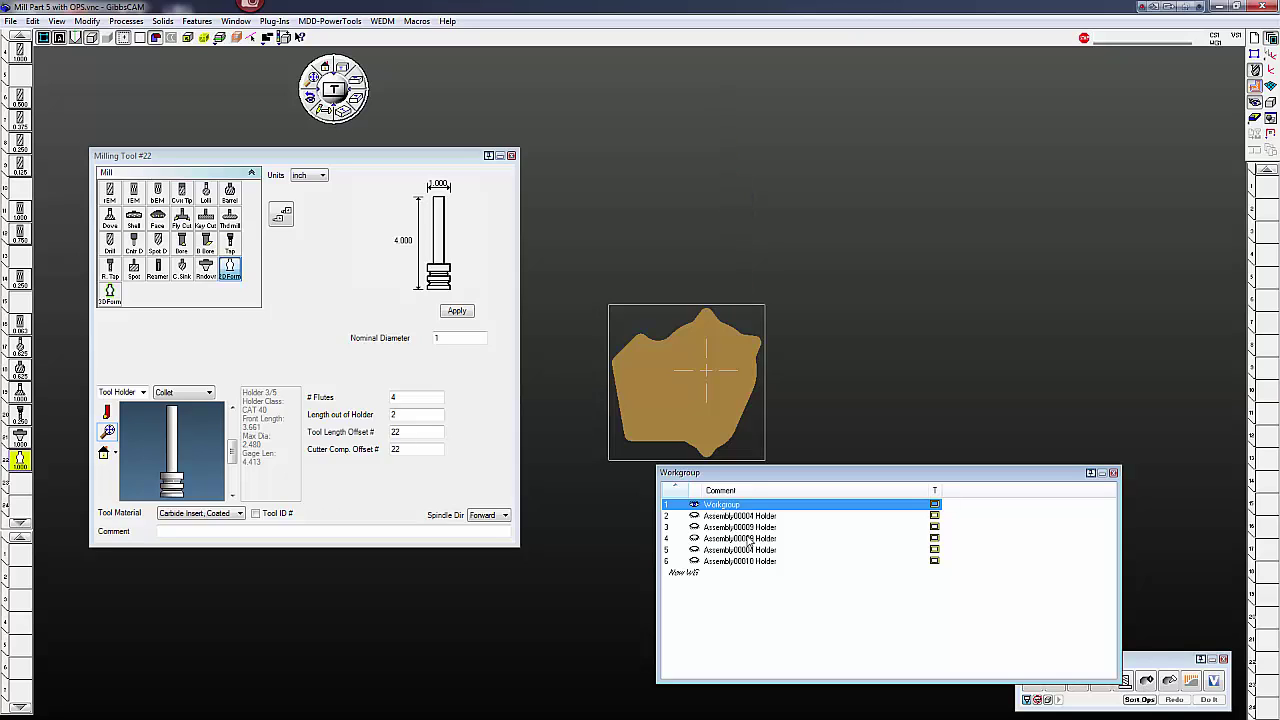
left_click(745, 517)
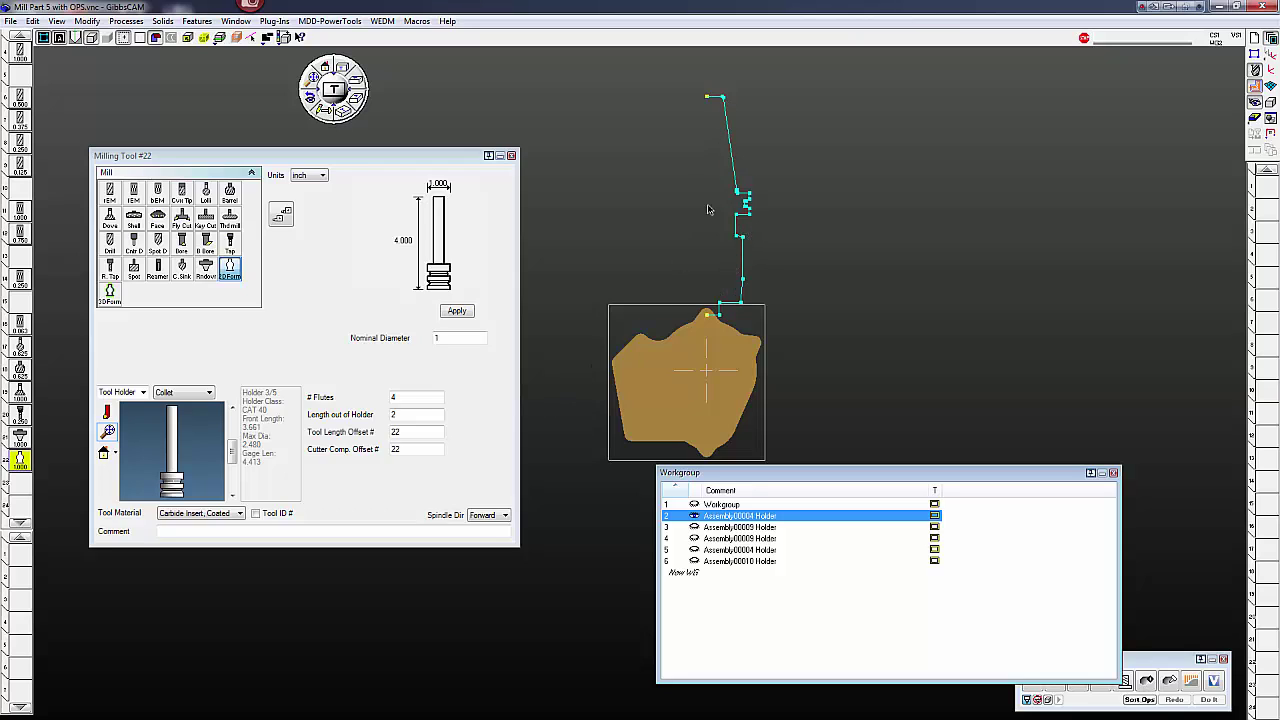
Step: Build tool 22's 2.500 holder from the Assembly00004 profile and add a new empty workgroup
left_click(734, 166)
left_click(456, 311)
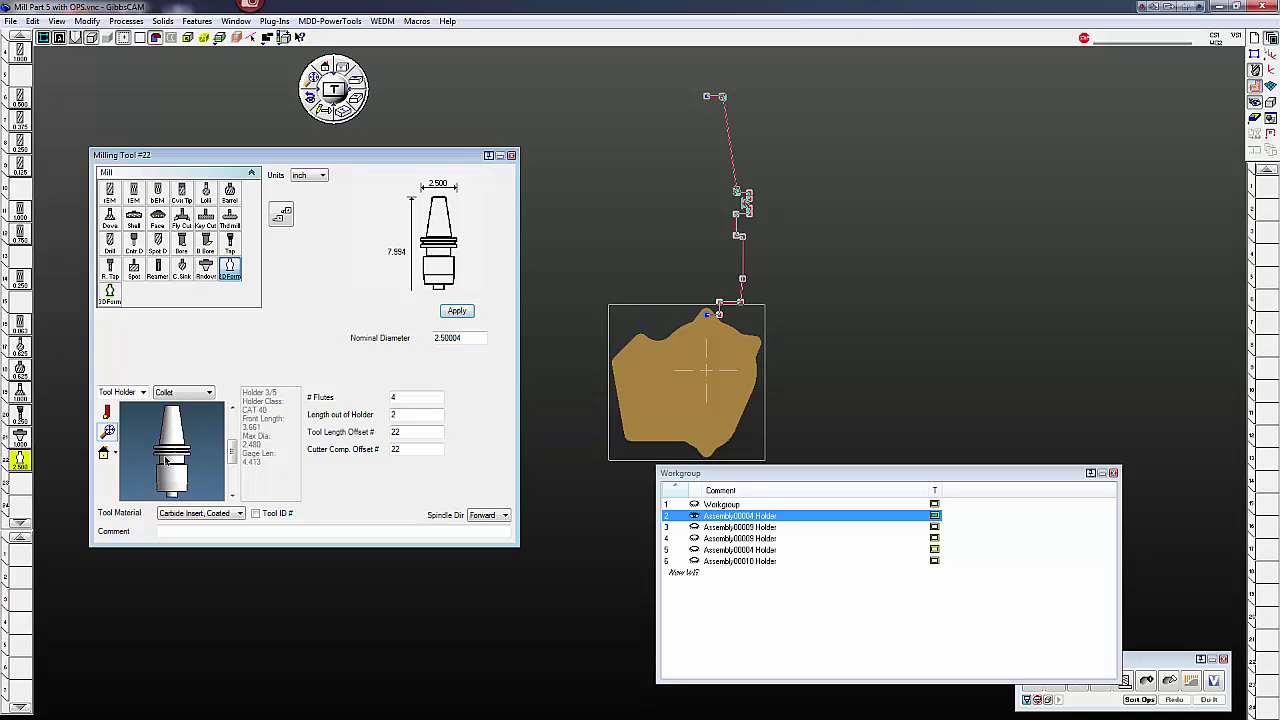
left_click(512, 156)
left_click(695, 571)
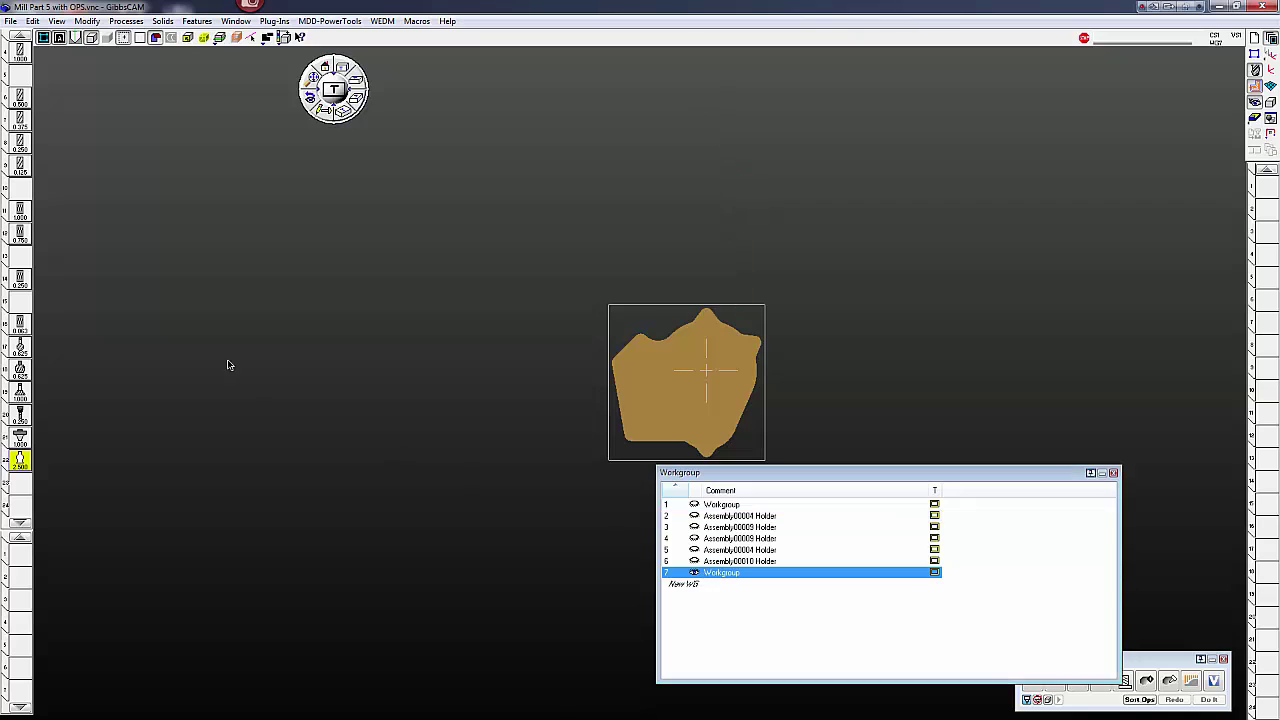
Step: Give the 1.000 FEM tool 11 a Stepped Shank with the extra shank options enabled
double_click(18, 213)
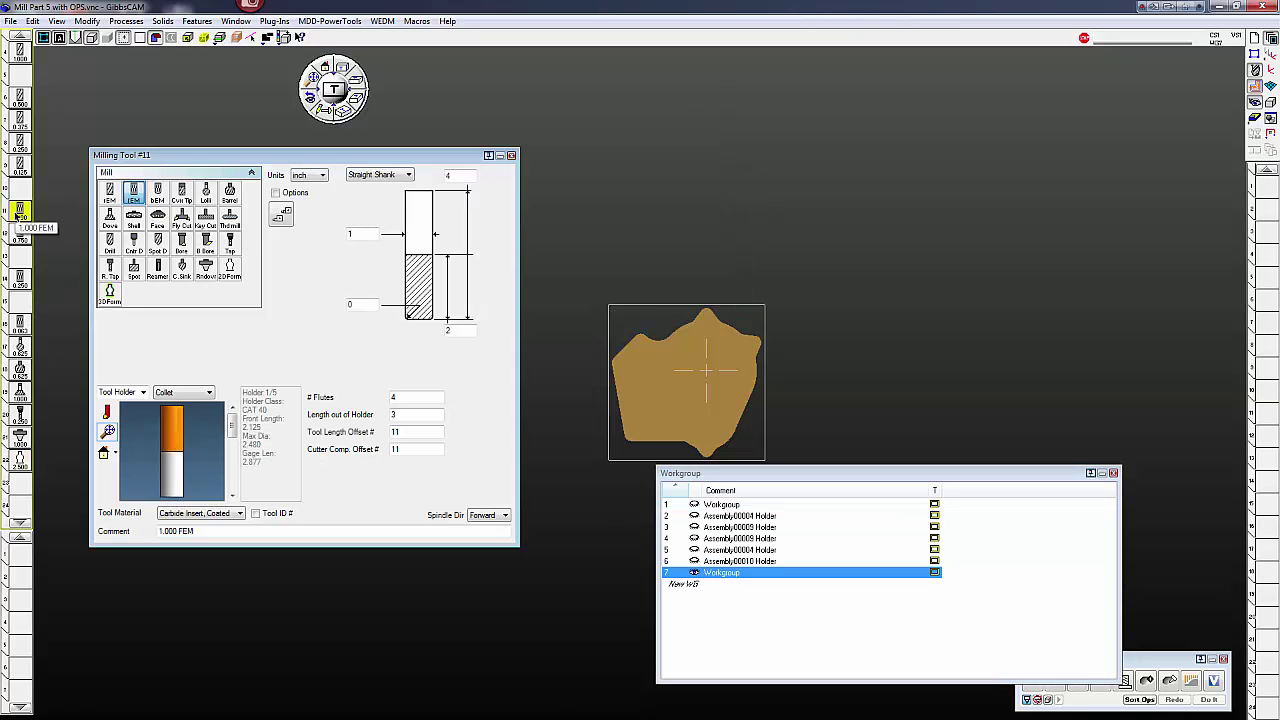
left_click(407, 176)
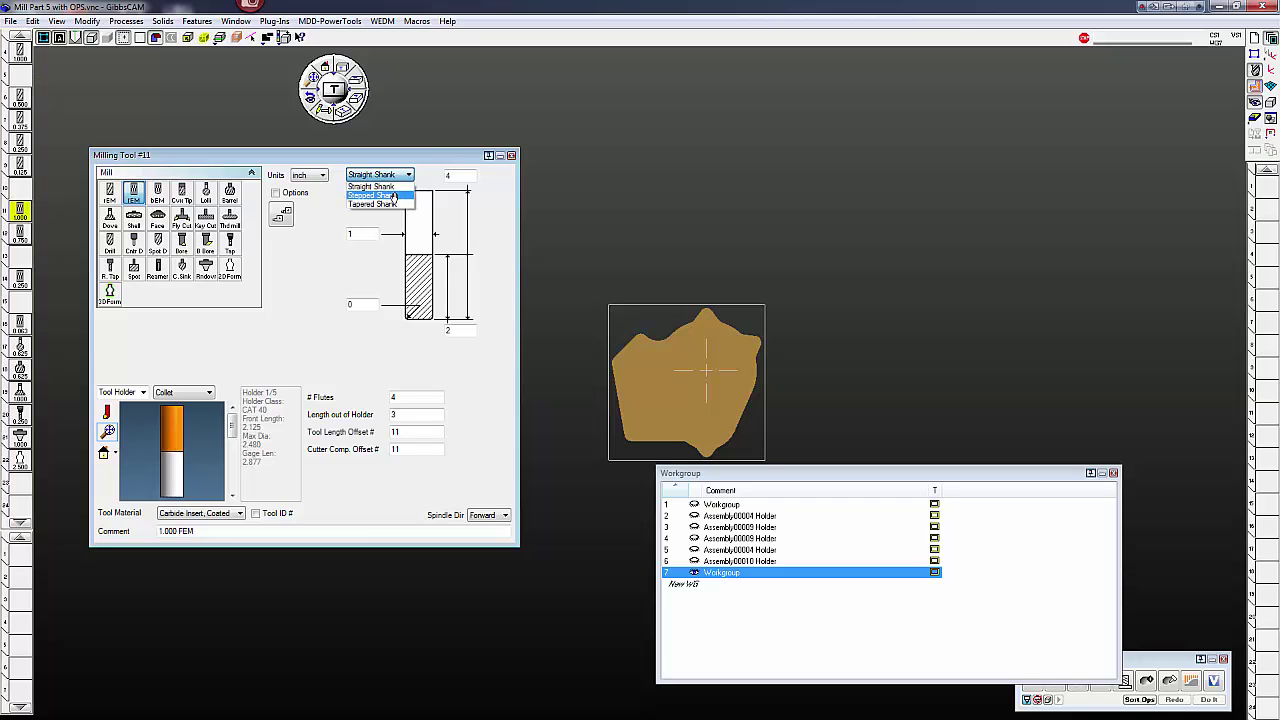
left_click(392, 196)
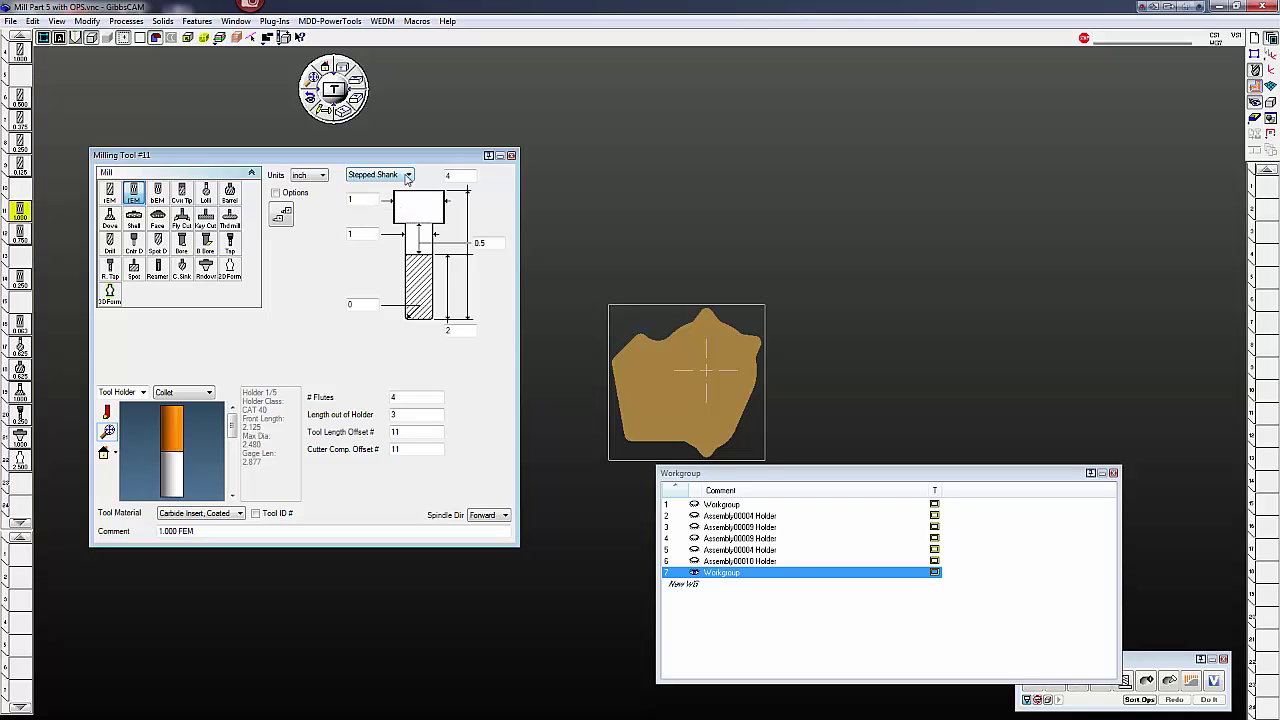
left_click(408, 175)
left_click(378, 204)
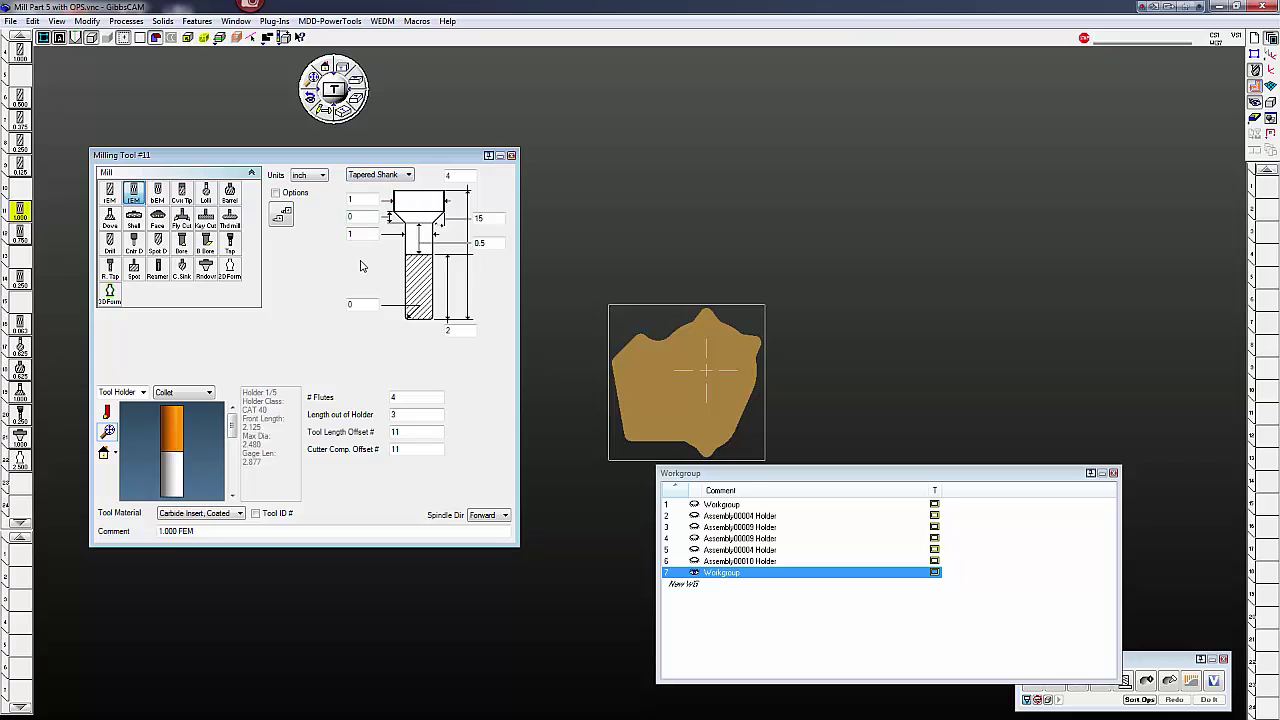
left_click(277, 193)
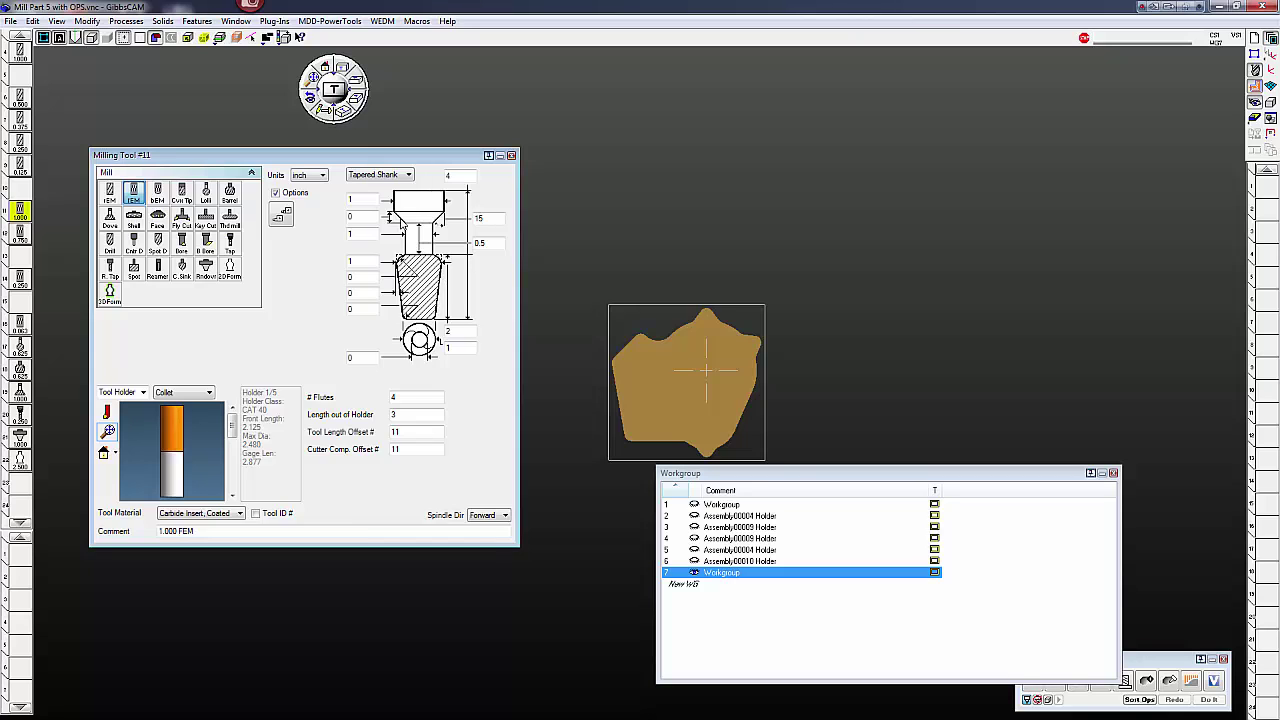
left_click(395, 179)
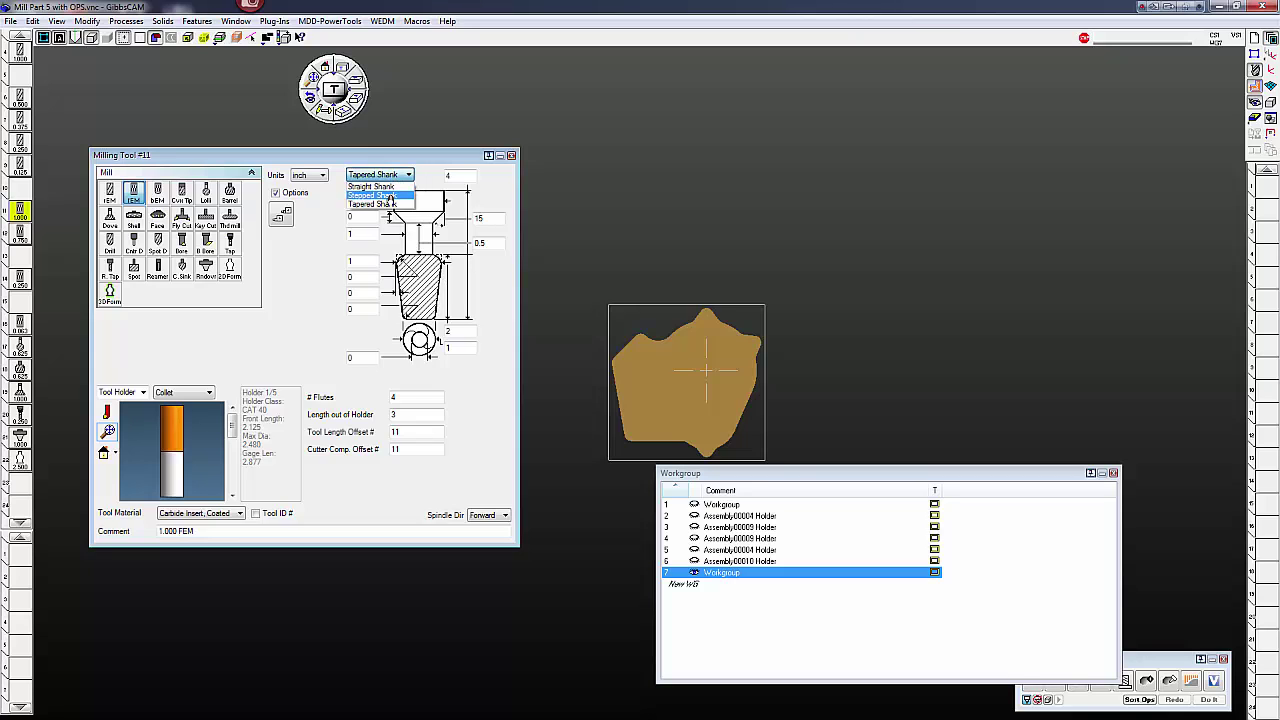
left_click(388, 199)
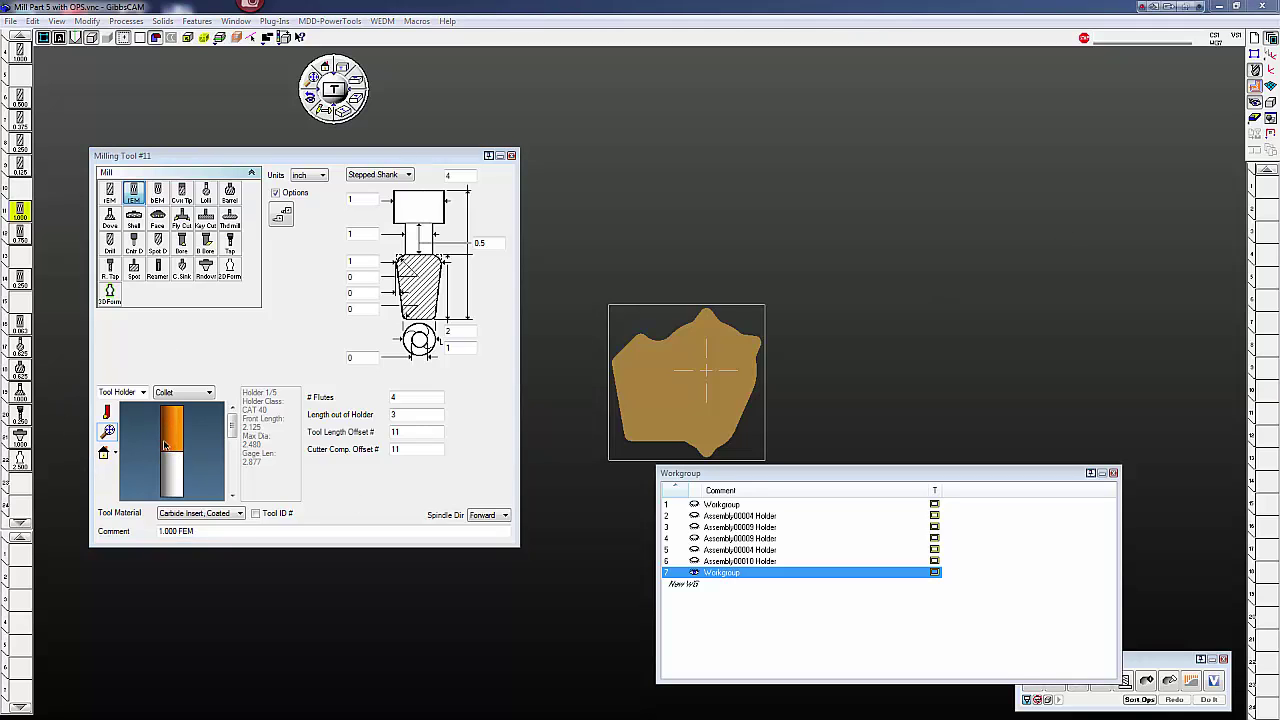
Step: Inspect tool 11's CAT 40 collet holder as a rotated 3D model, then close the settings
left_click(107, 427)
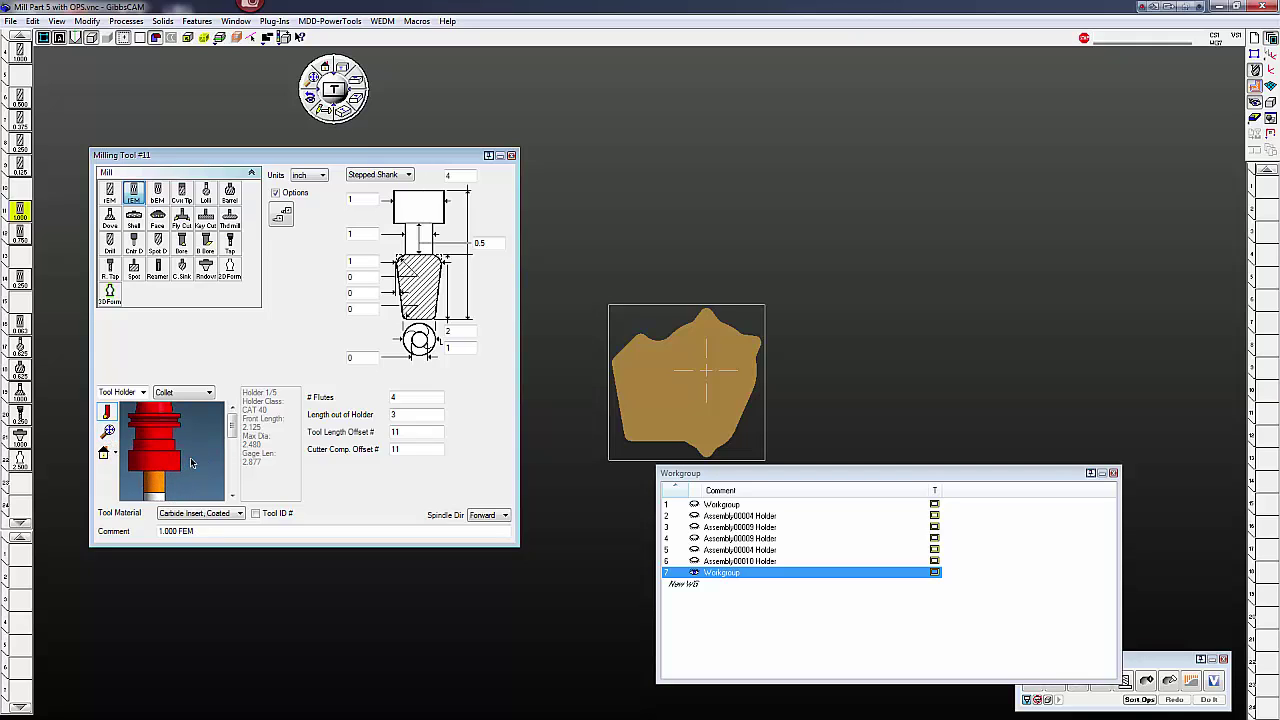
mouse_move(193, 462)
left_mouse_down()
mouse_move(144, 457)
mouse_move(183, 458)
left_mouse_up()
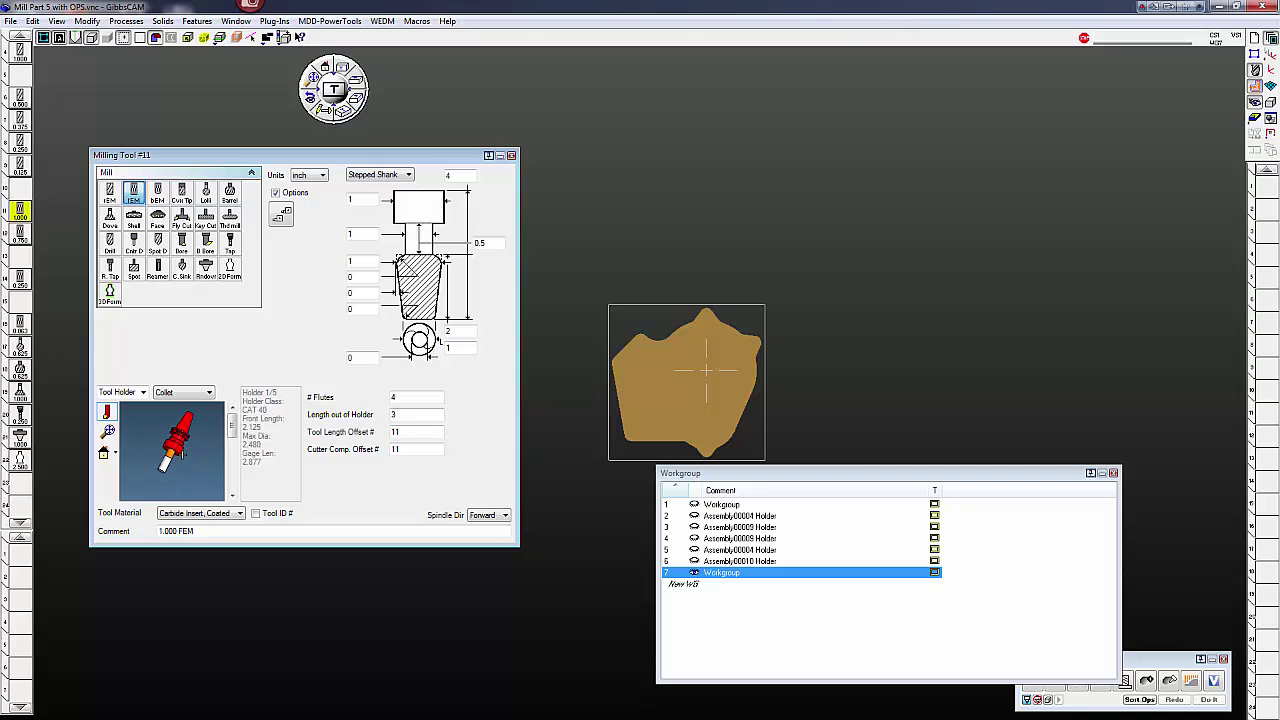
left_click(511, 156)
left_click(346, 118)
Step: Close the Workgroup window to reveal the entire machined part
left_click(311, 78)
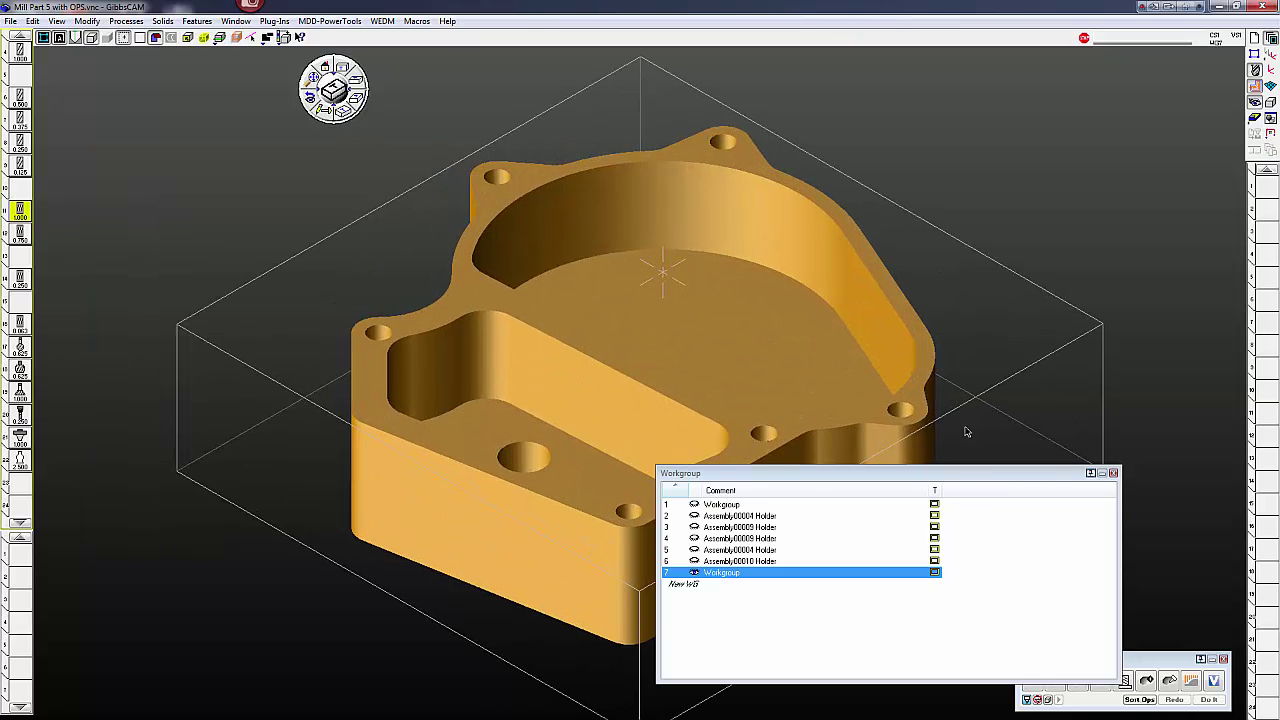
left_click(1113, 474)
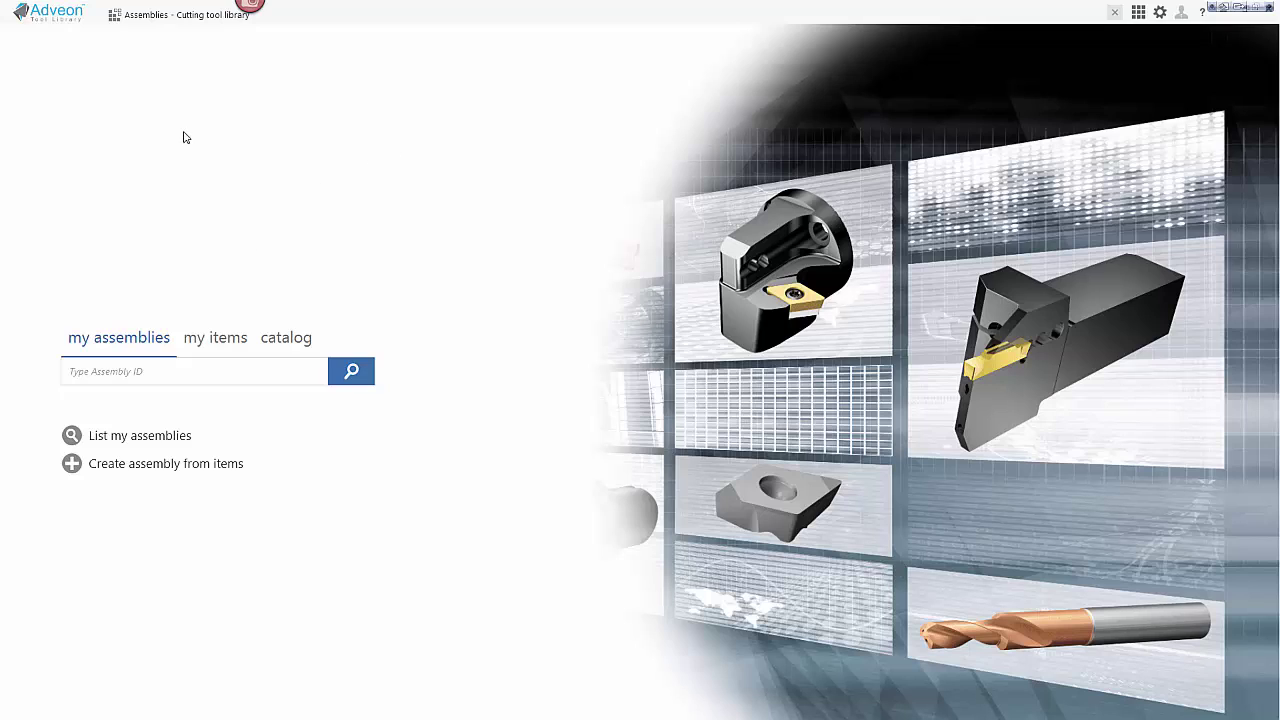
Step: List the saved assemblies (.750 EM, 2.500 Face Mill, .500 EM), then go back to the library home page
left_click(112, 438)
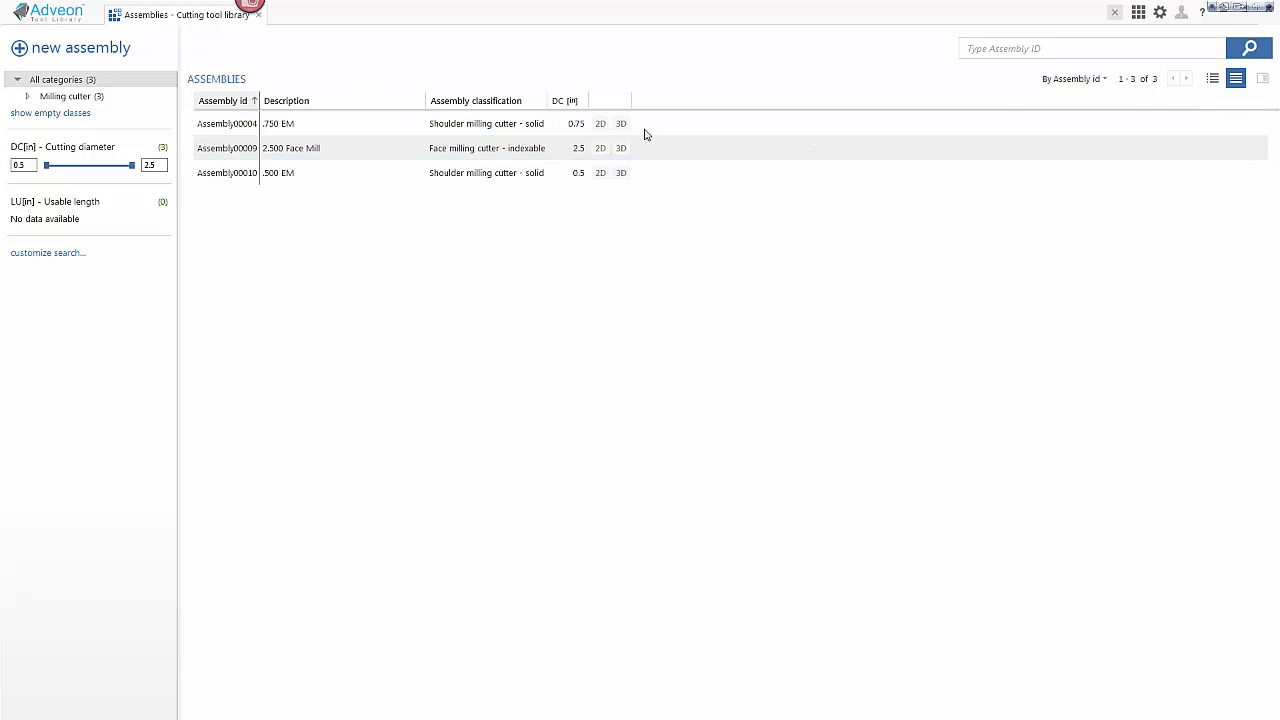
left_click(66, 20)
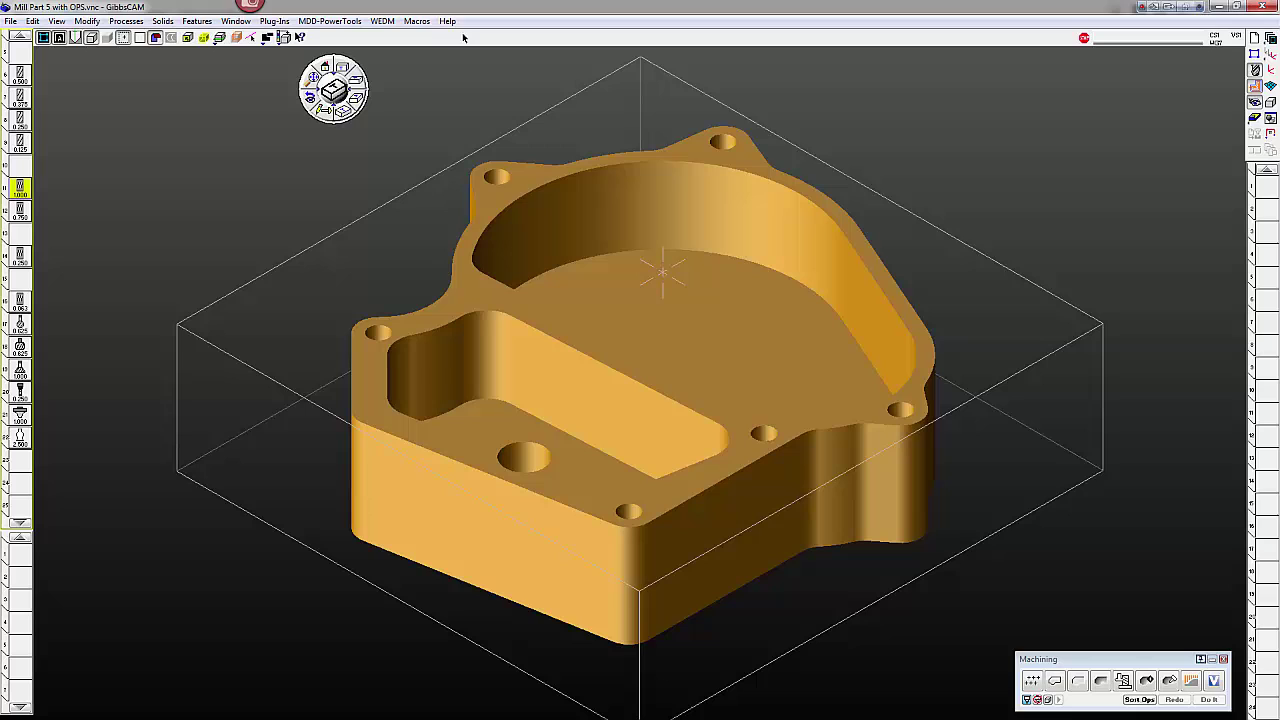
Step: Launch the Adveon Tool Manager plug-in and filter its assemblies to end mills
left_click(271, 23)
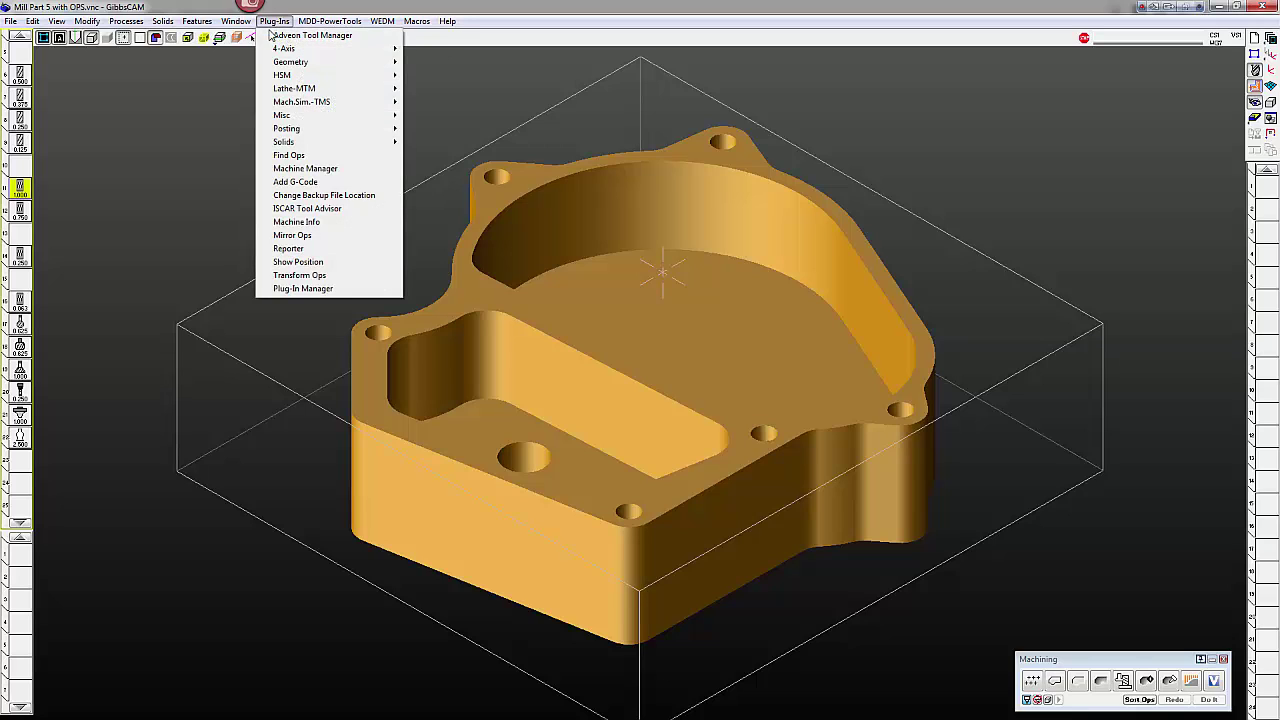
left_click(292, 38)
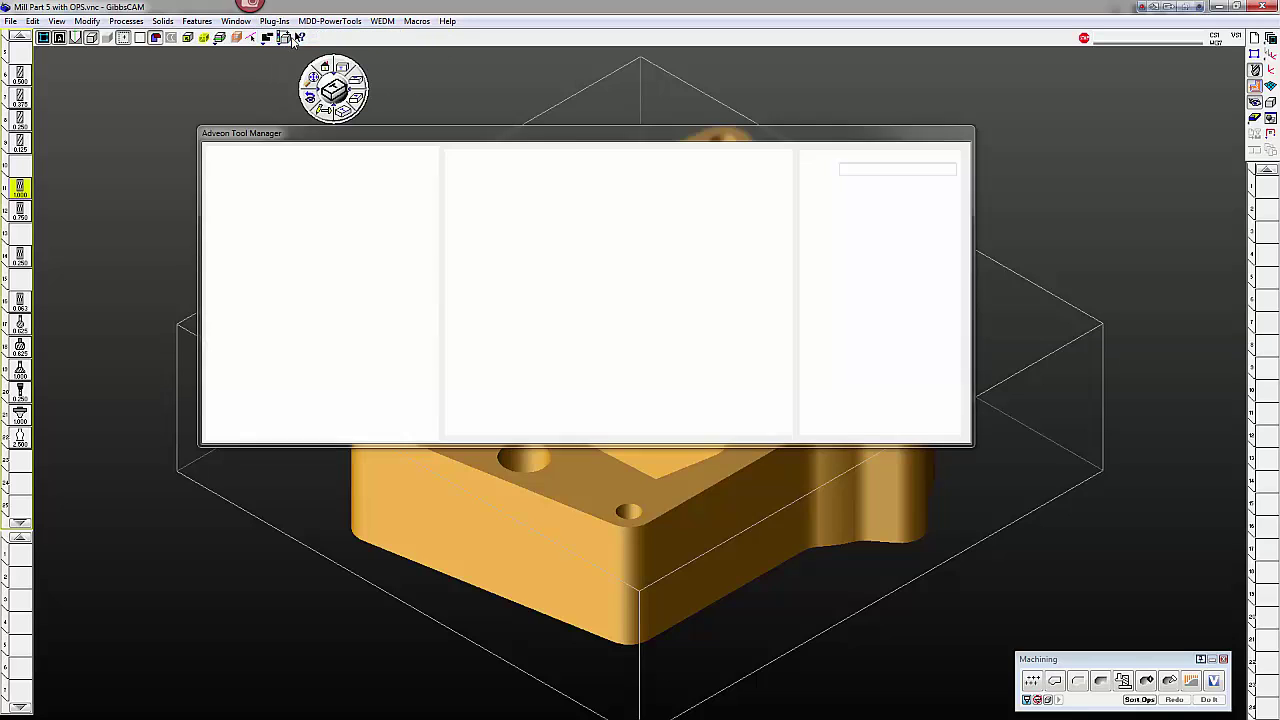
left_click_drag(562, 138, 628, 178)
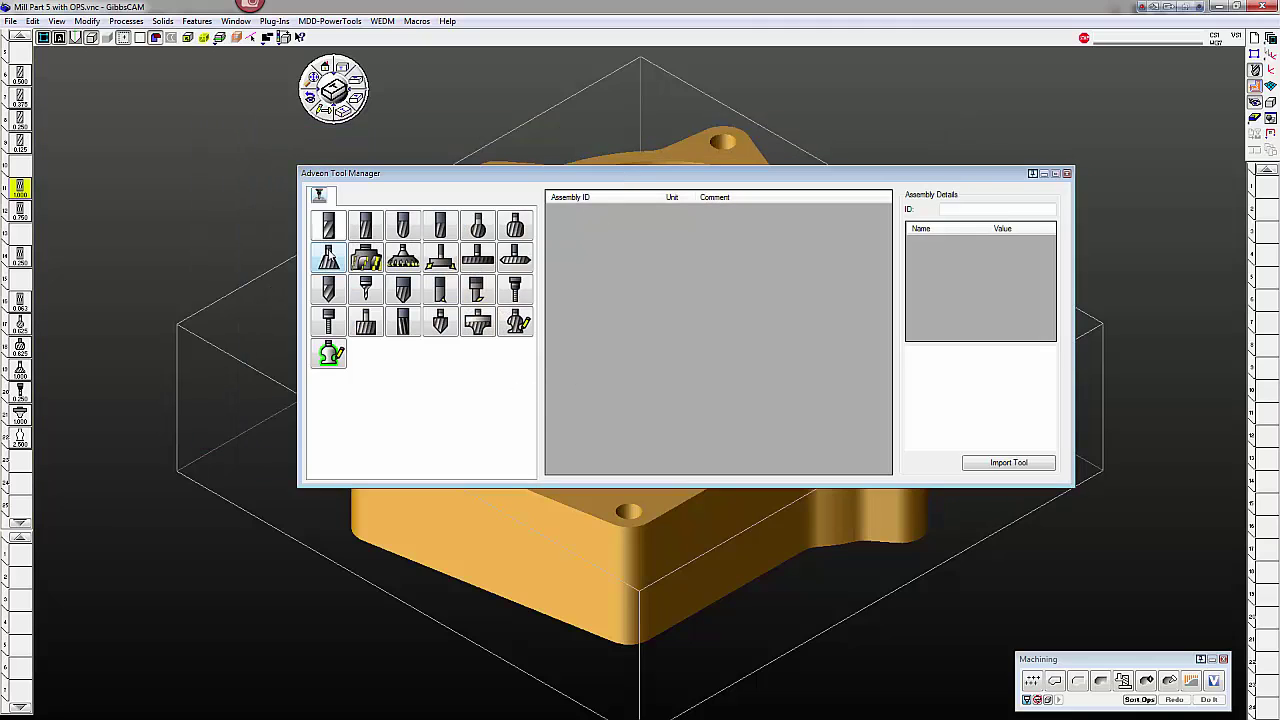
left_click(329, 228)
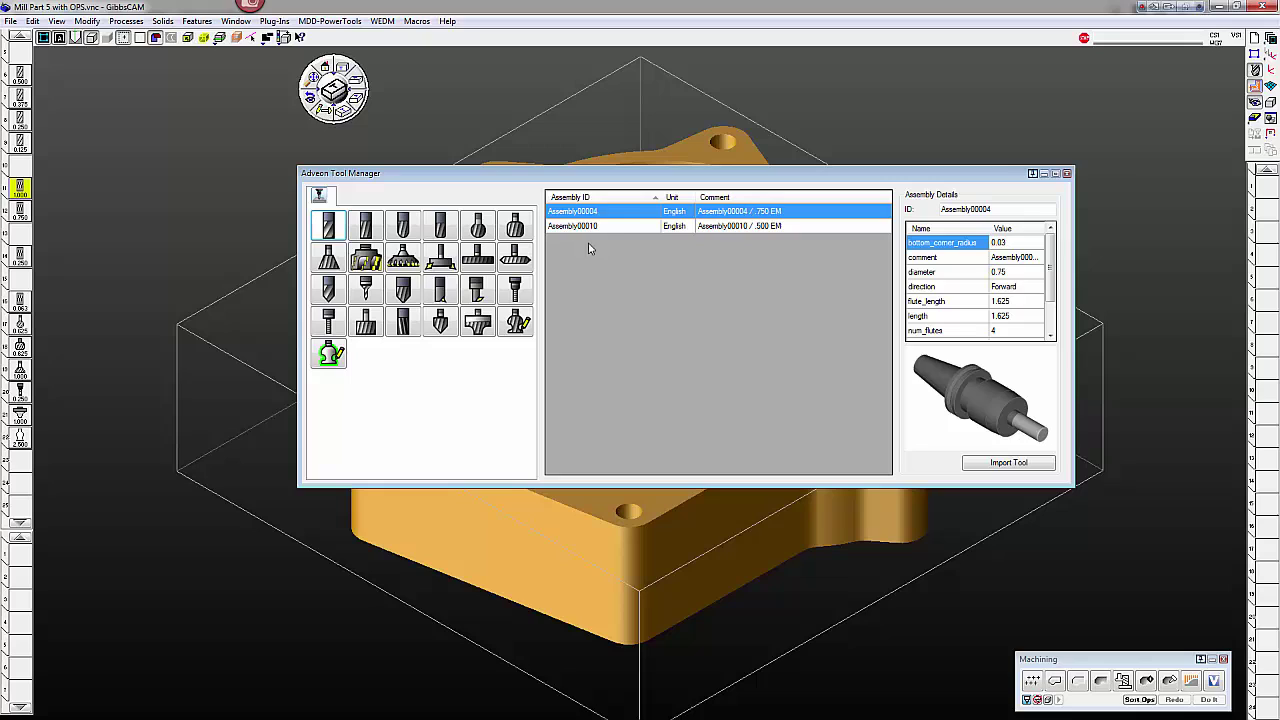
left_click(402, 258)
left_click(367, 259)
left_click(402, 258)
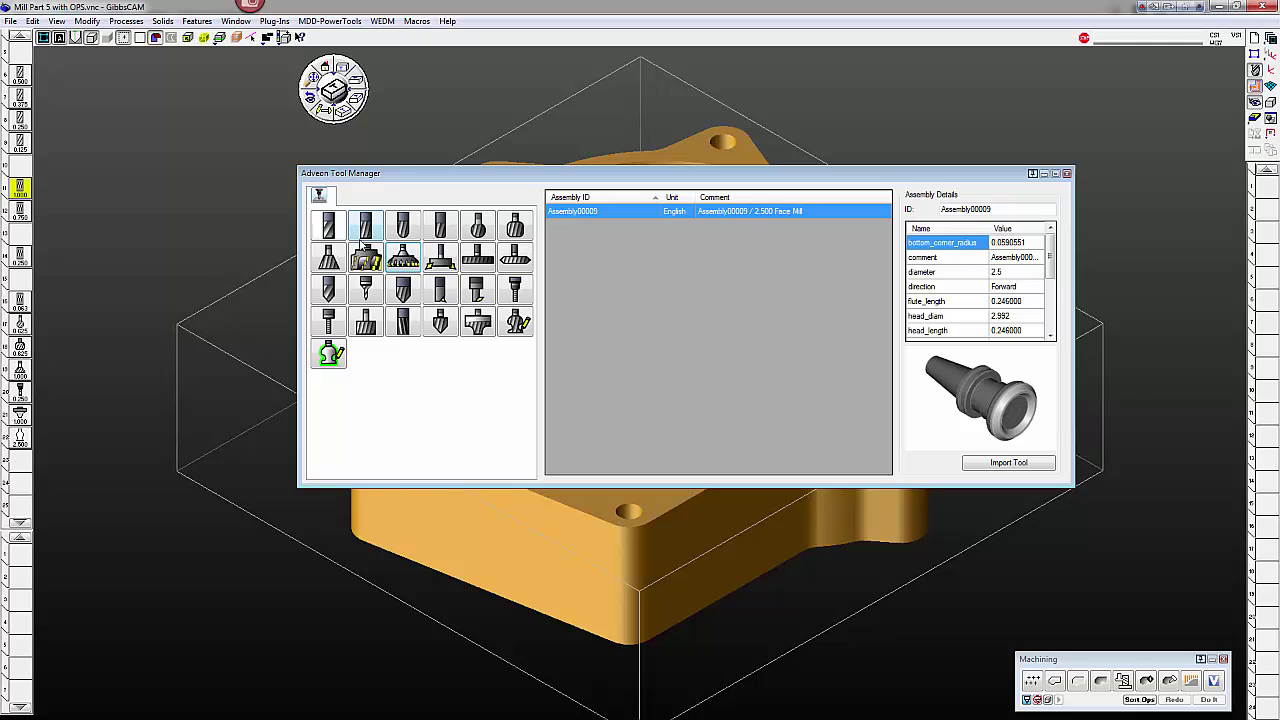
left_click(329, 228)
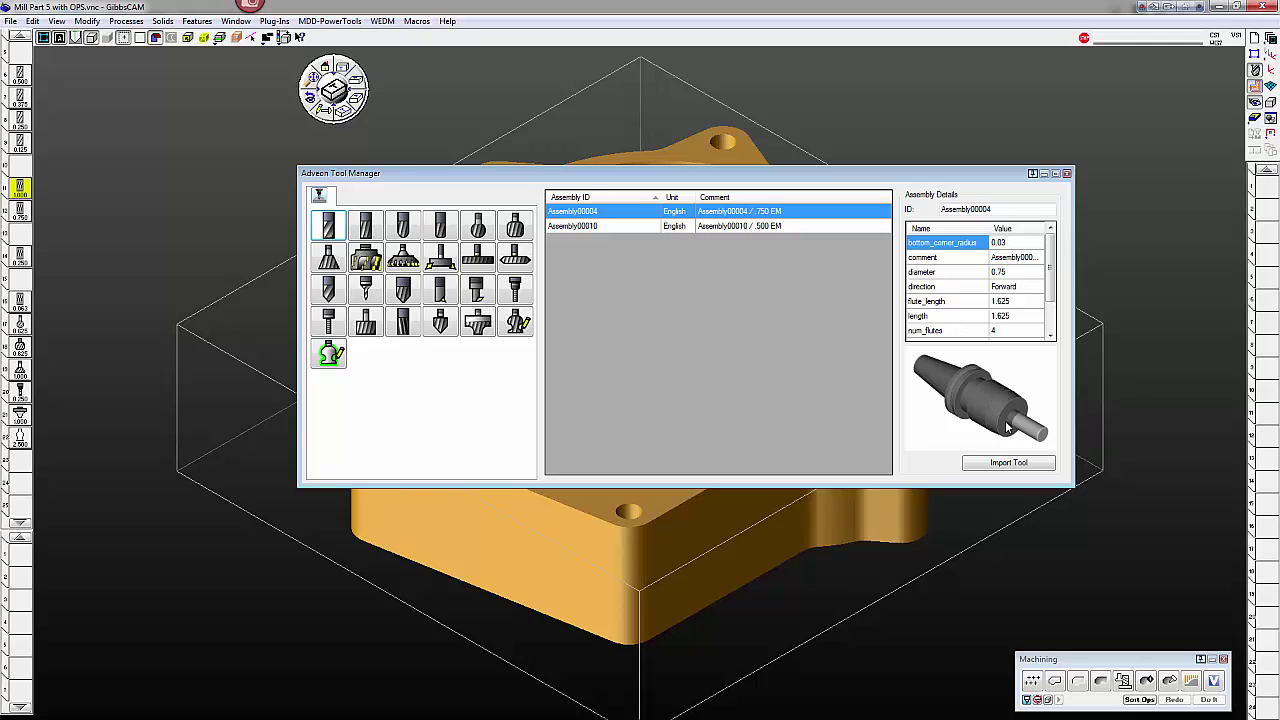
Step: Import Assembly00004 as tool #5, the .750 EM, and inspect its settings
left_click(1003, 464)
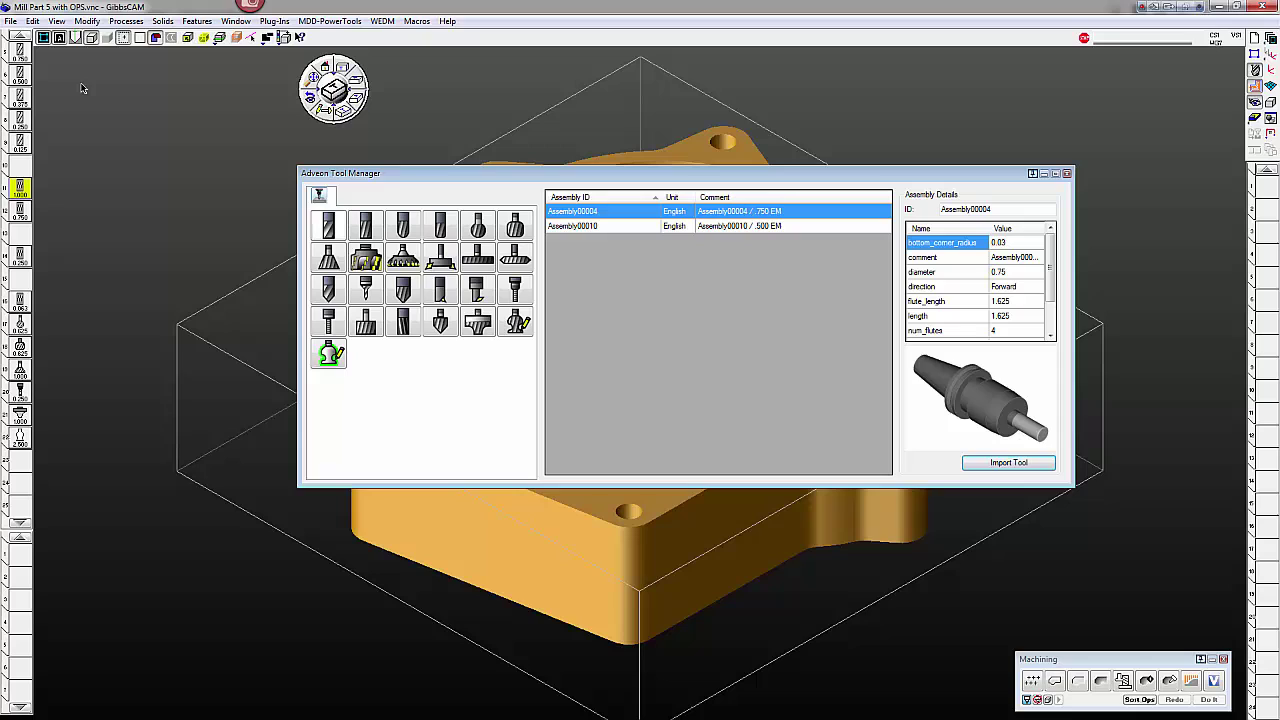
double_click(18, 50)
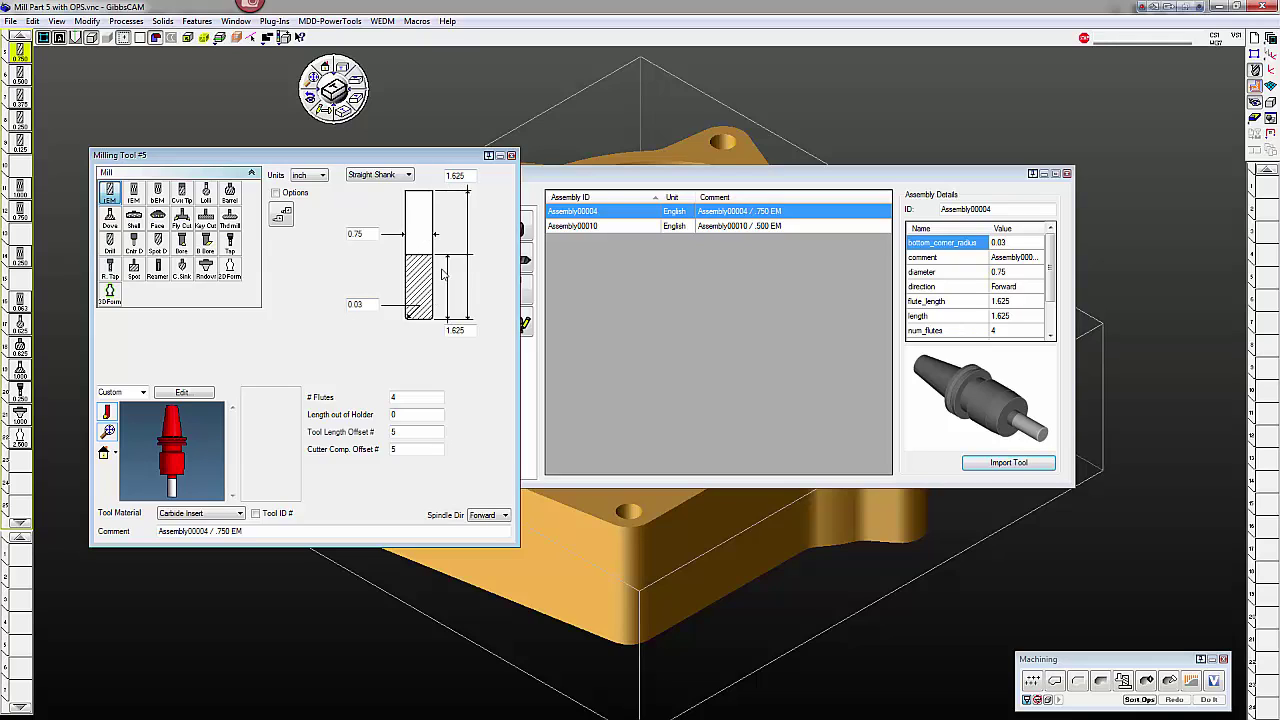
scroll(173, 477, "up", 5)
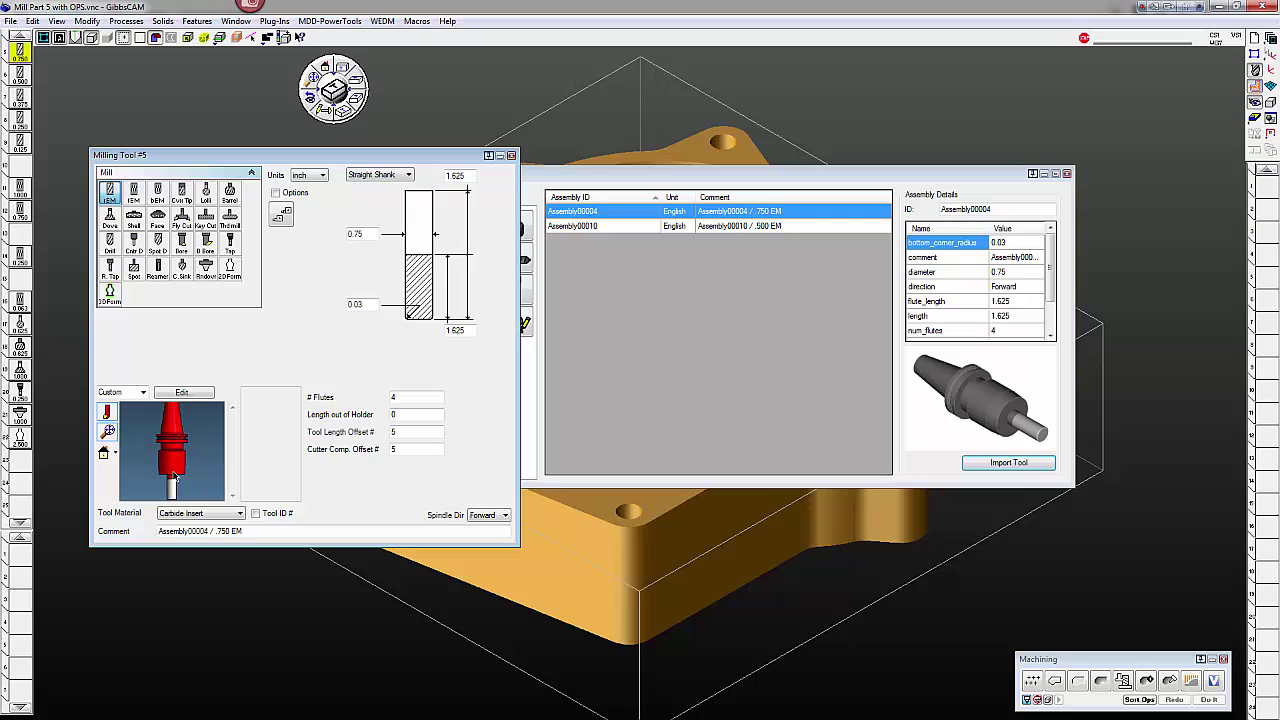
scroll(173, 477, "down", 2)
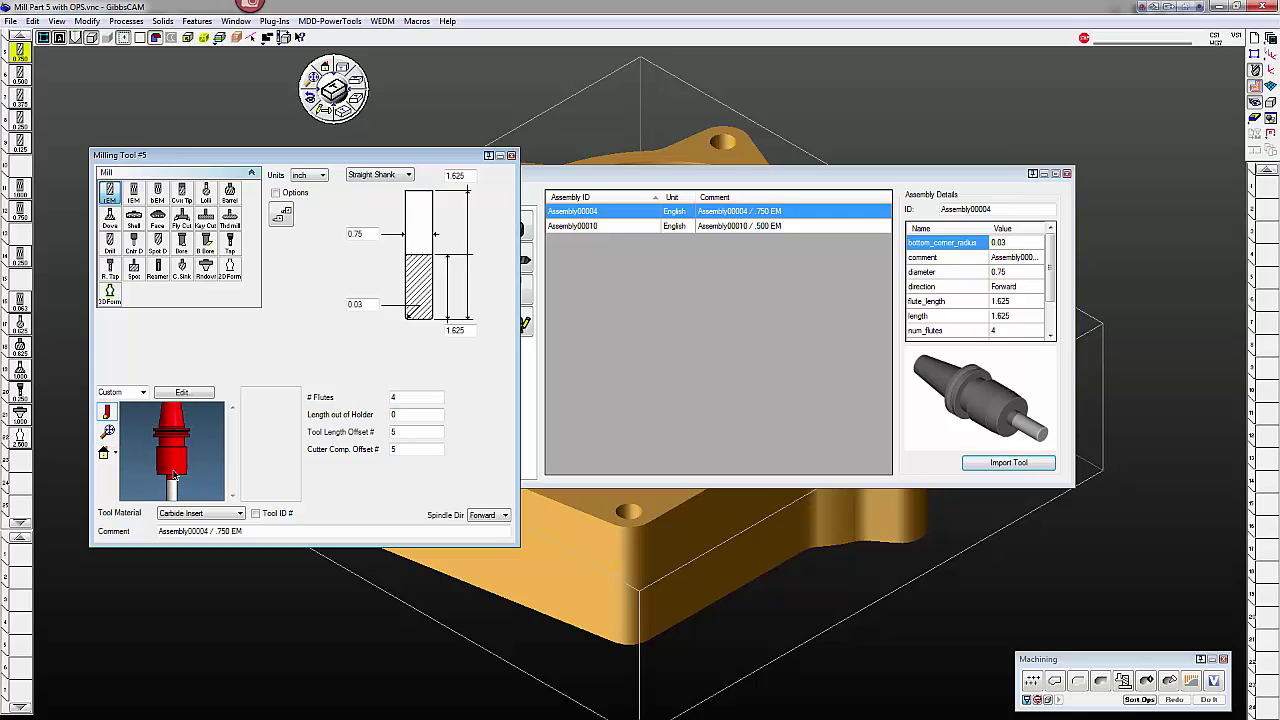
mouse_move(178, 466)
left_mouse_down()
mouse_move(212, 456)
mouse_move(189, 460)
left_mouse_up()
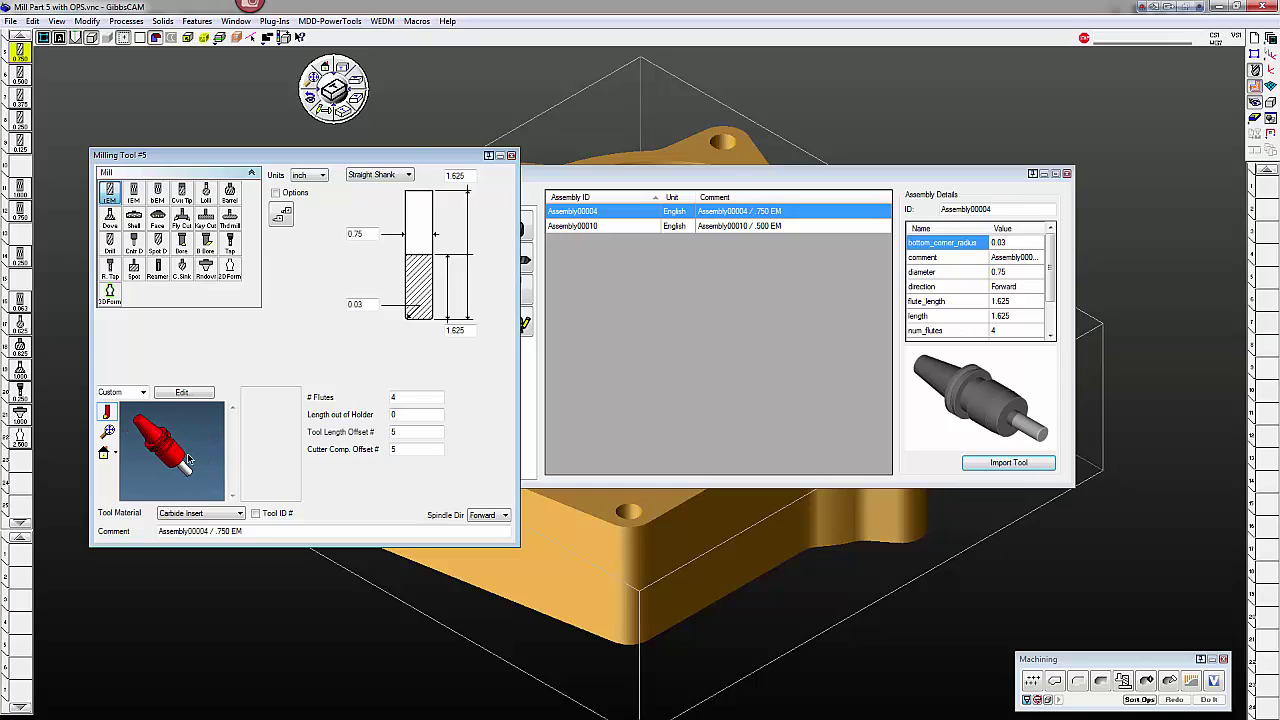
left_click(511, 156)
Step: Import Assembly00010 as tool #10, the 5-flute .500 EM, and review its settings
left_click(740, 226)
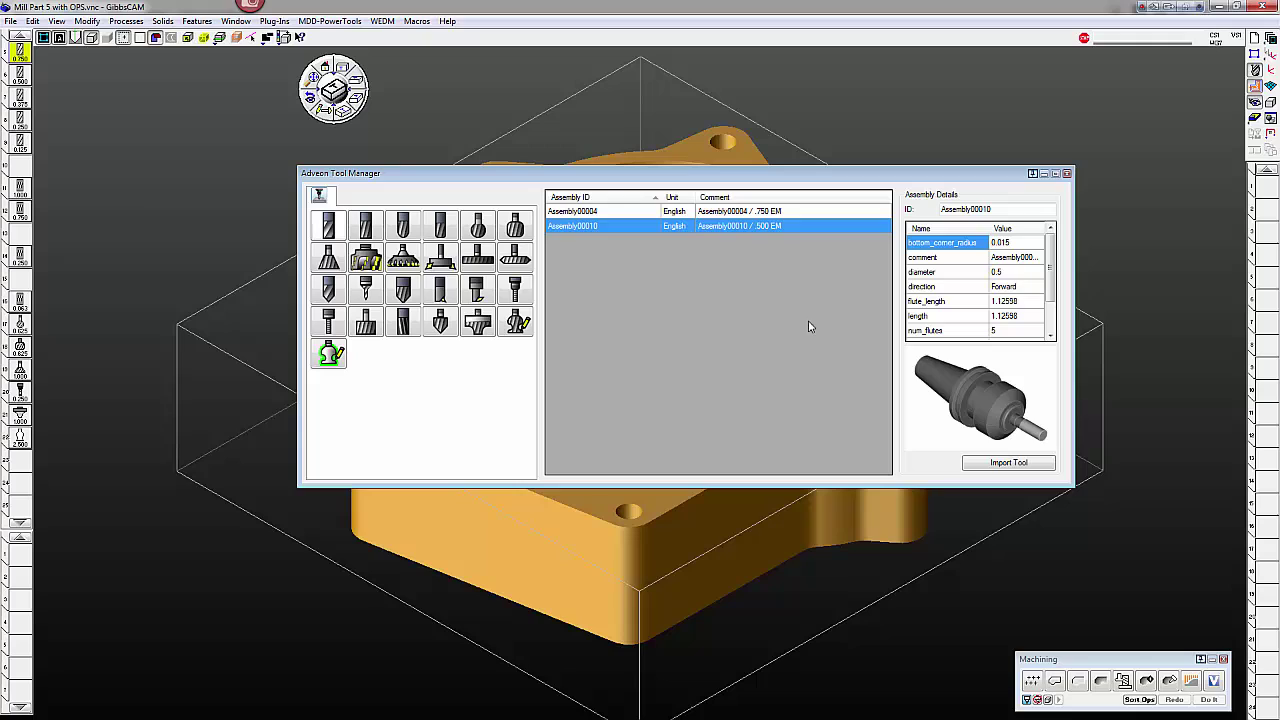
left_click(1005, 465)
double_click(20, 163)
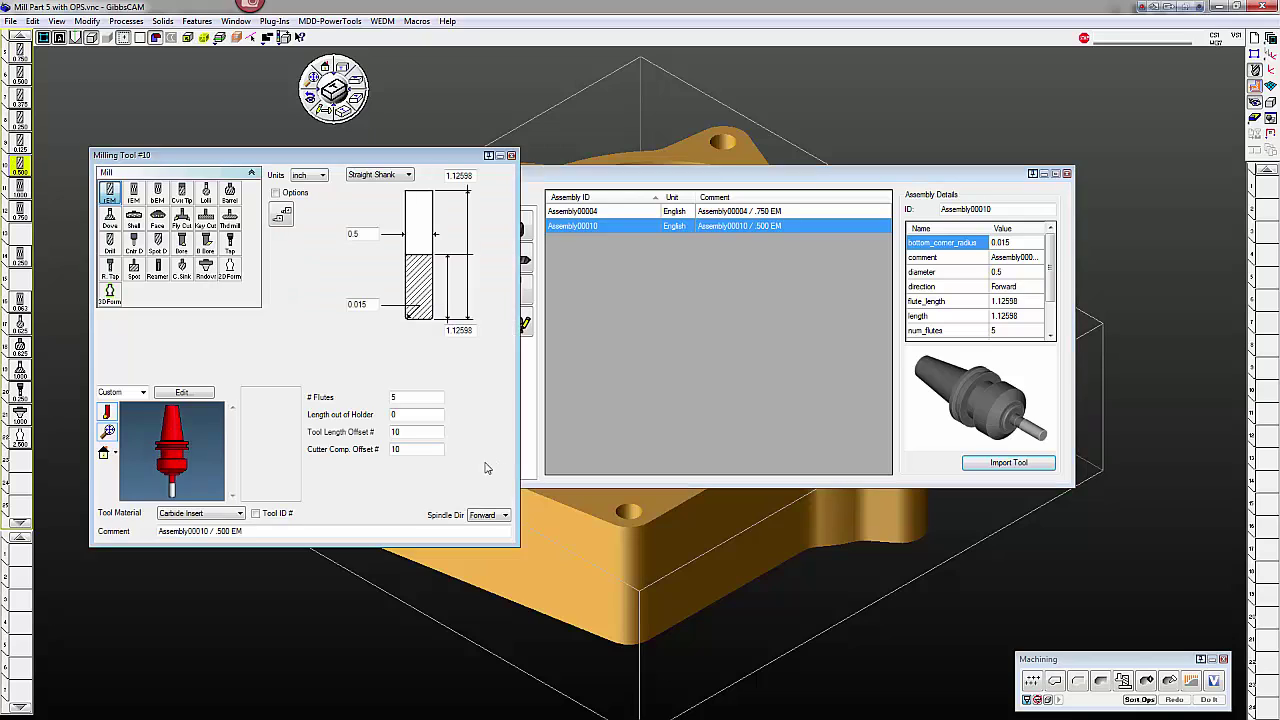
left_click_drag(187, 460, 183, 455)
scroll(183, 454, "up", 5)
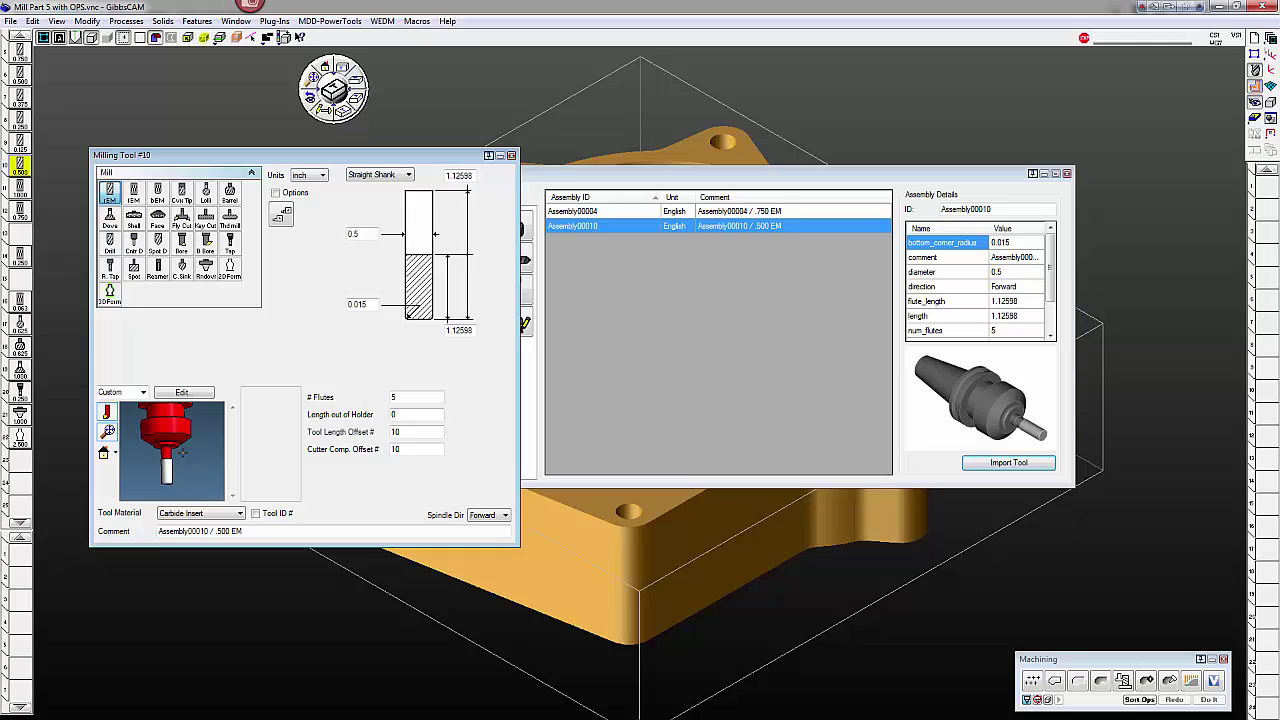
scroll(211, 428, "up", 3)
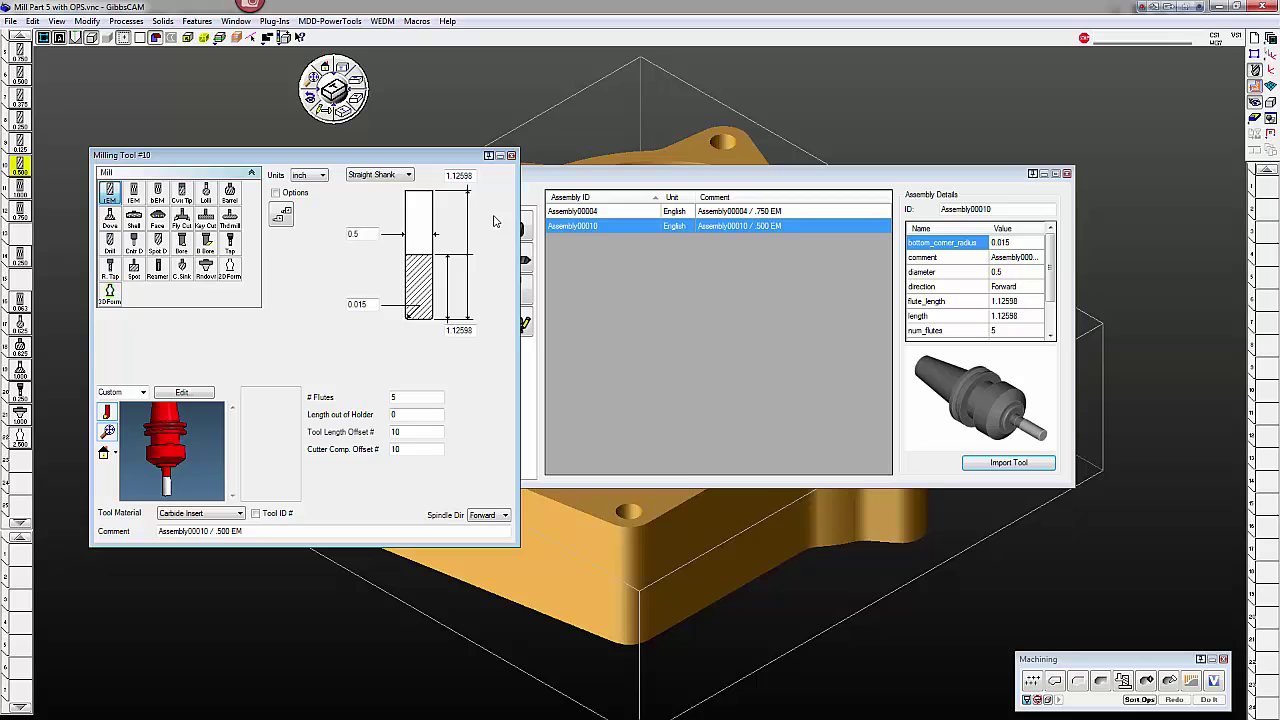
left_click(511, 156)
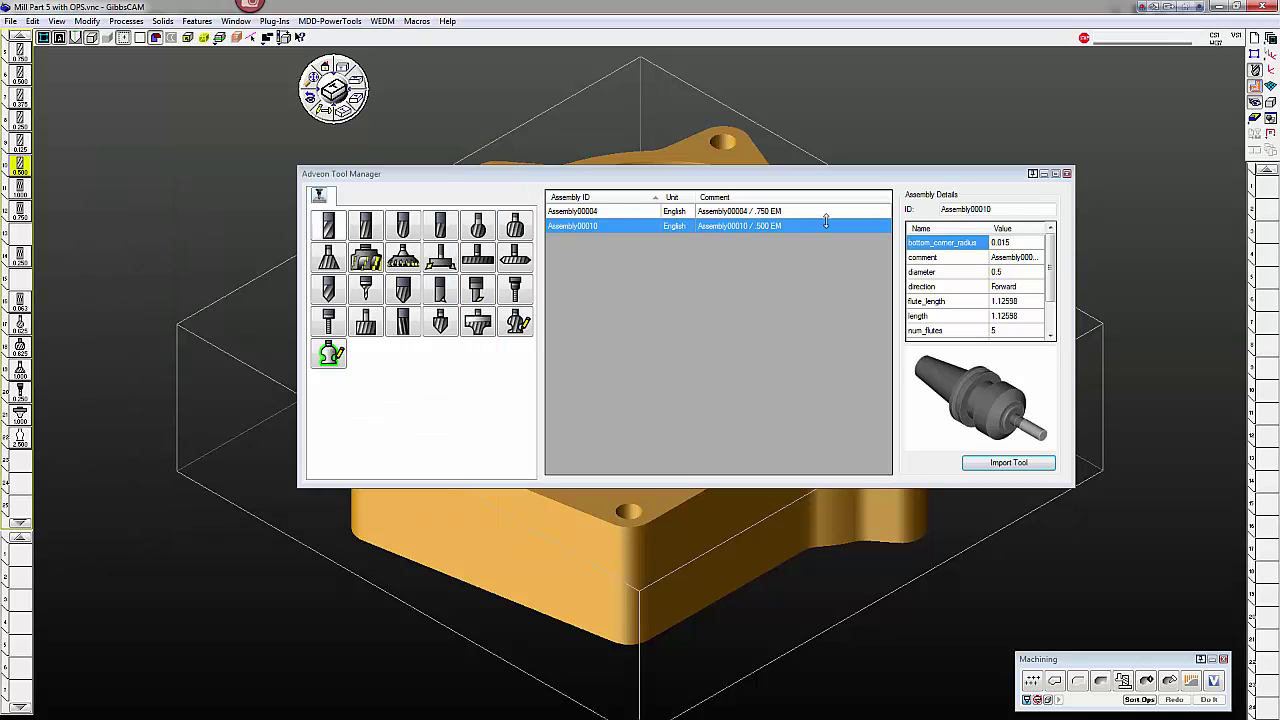
Step: Close the Adveon Tool Manager and assign the 0.500 tool to the roughing process
left_click(1067, 175)
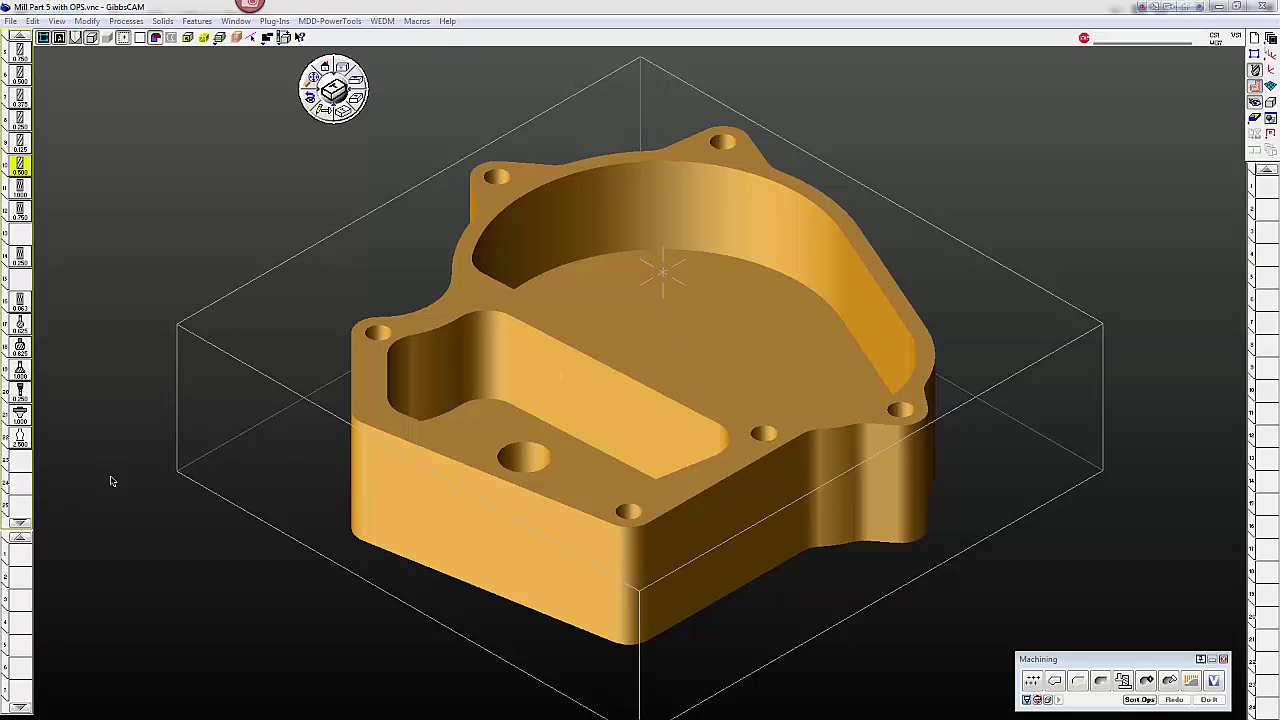
left_click_drag(1075, 661, 20, 550)
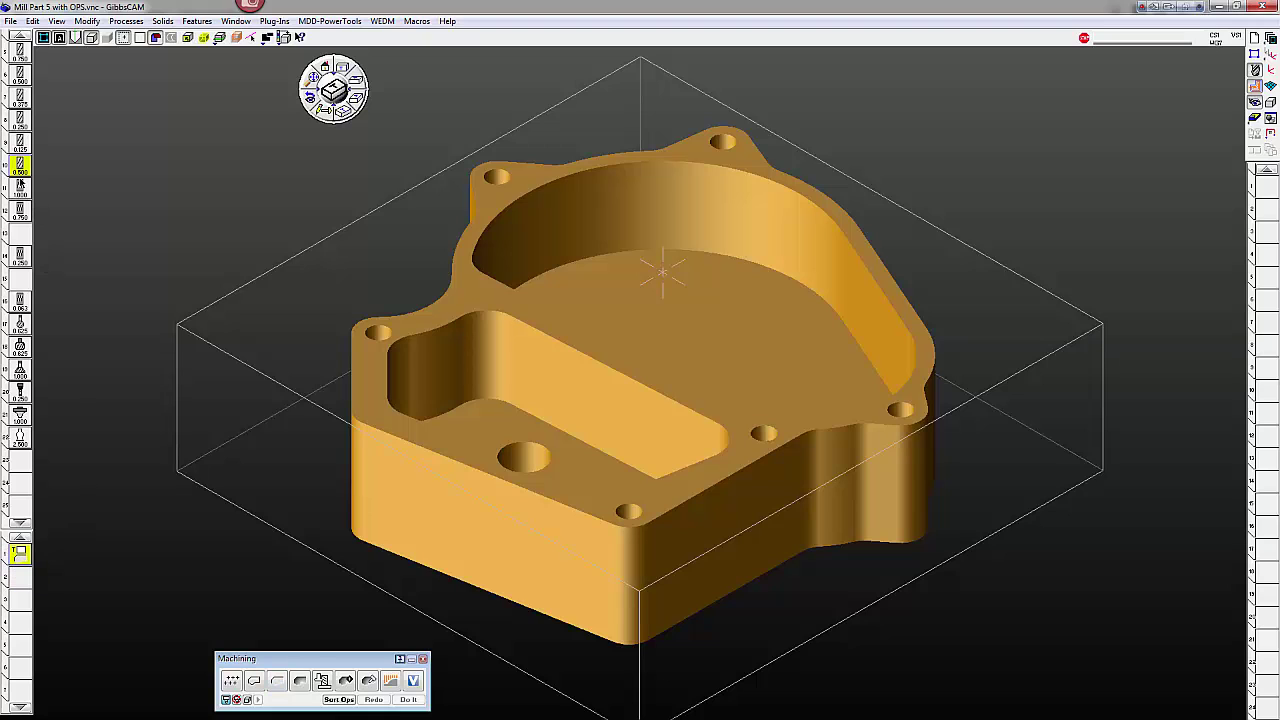
left_click_drag(20, 172, 18, 555)
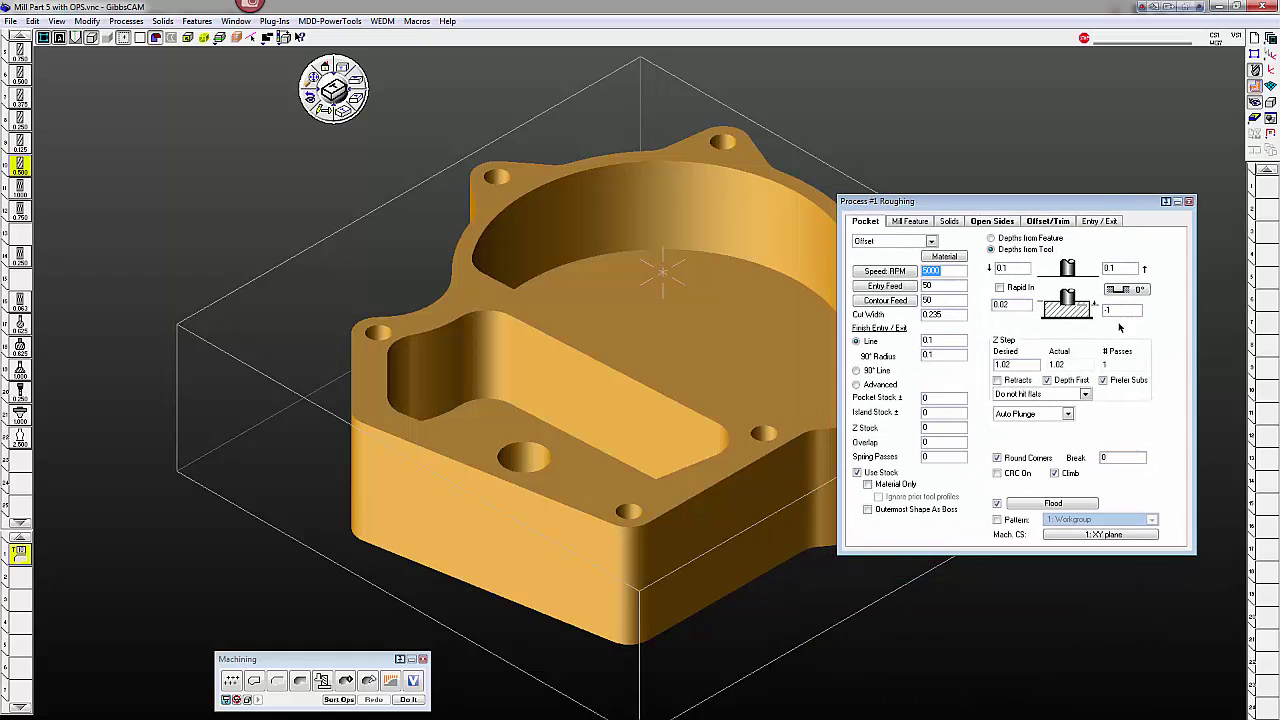
Step: Set the pocket bottom depth to -0.75, select both pocket contours, and generate the toolpath
left_click(1118, 311)
left_click(666, 298)
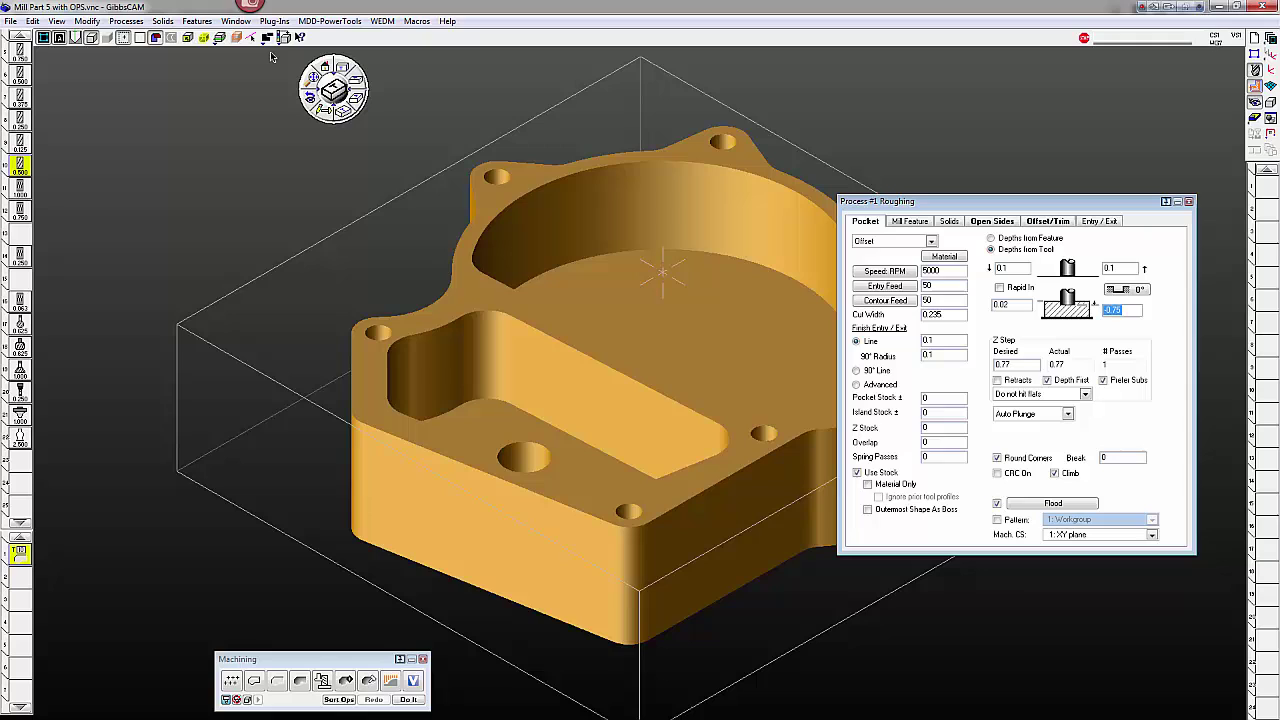
left_click(219, 37)
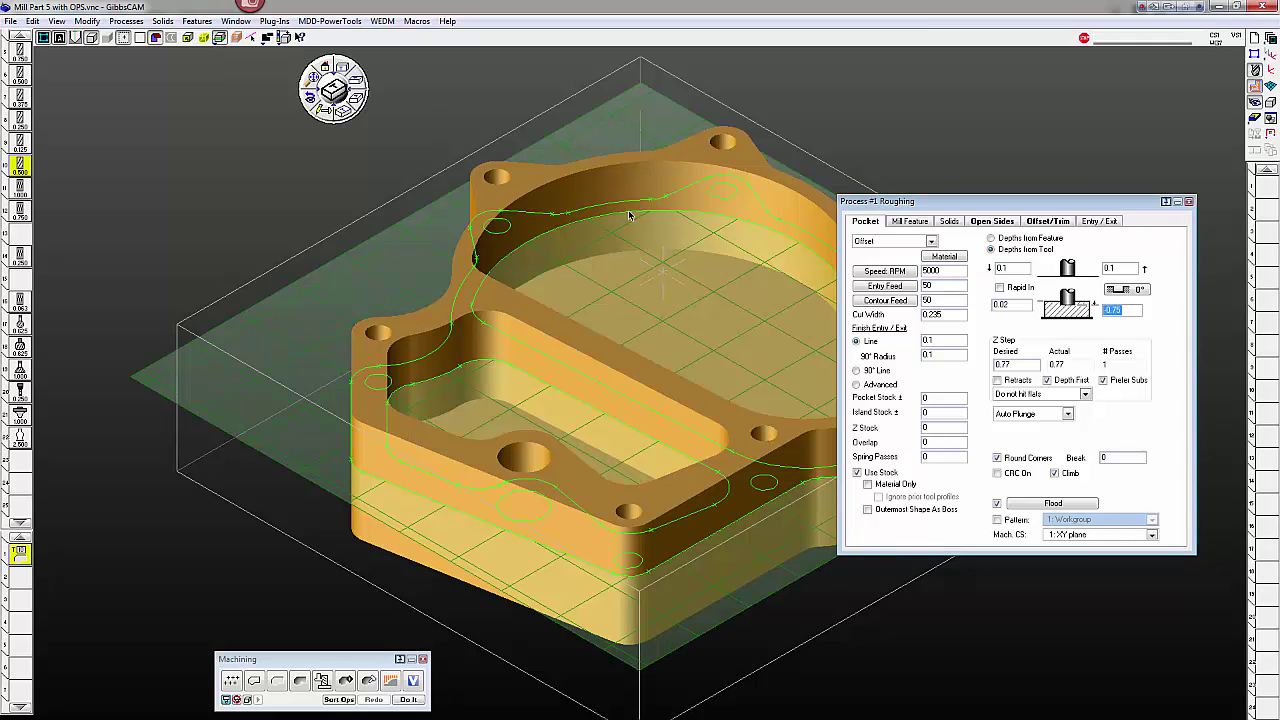
left_click(537, 378)
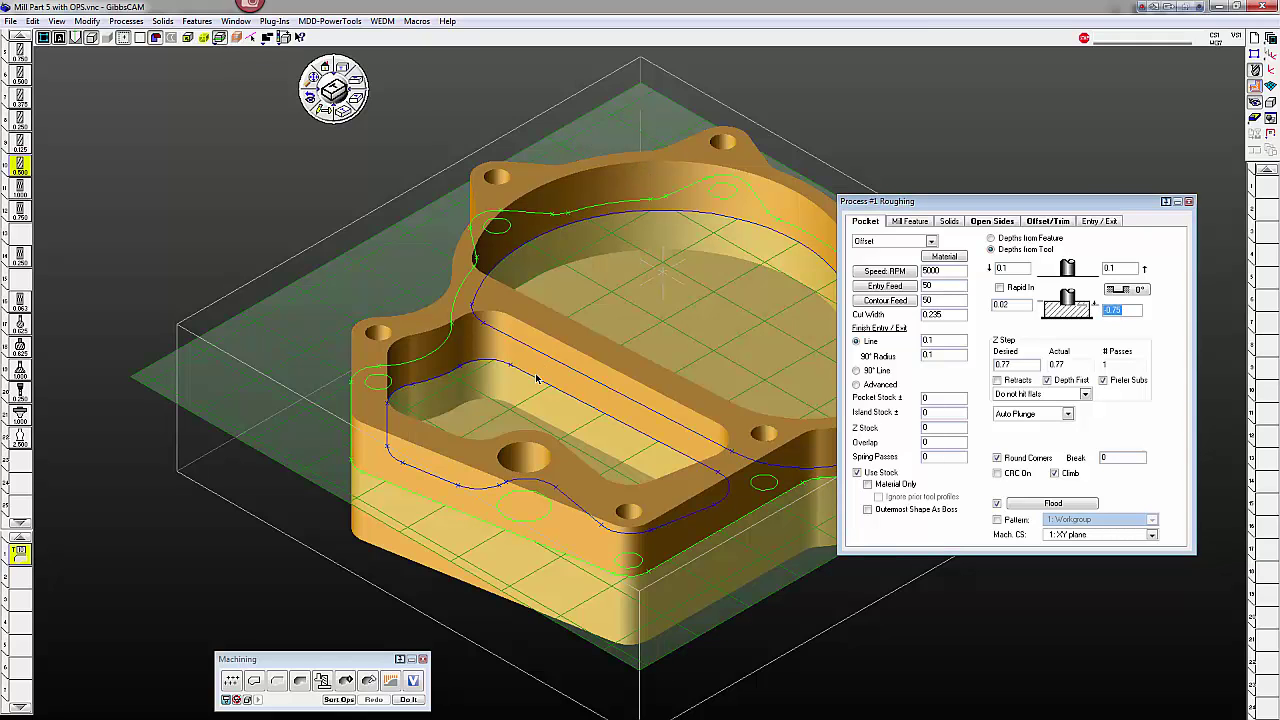
left_click(408, 700)
scroll(677, 286, "down", 3)
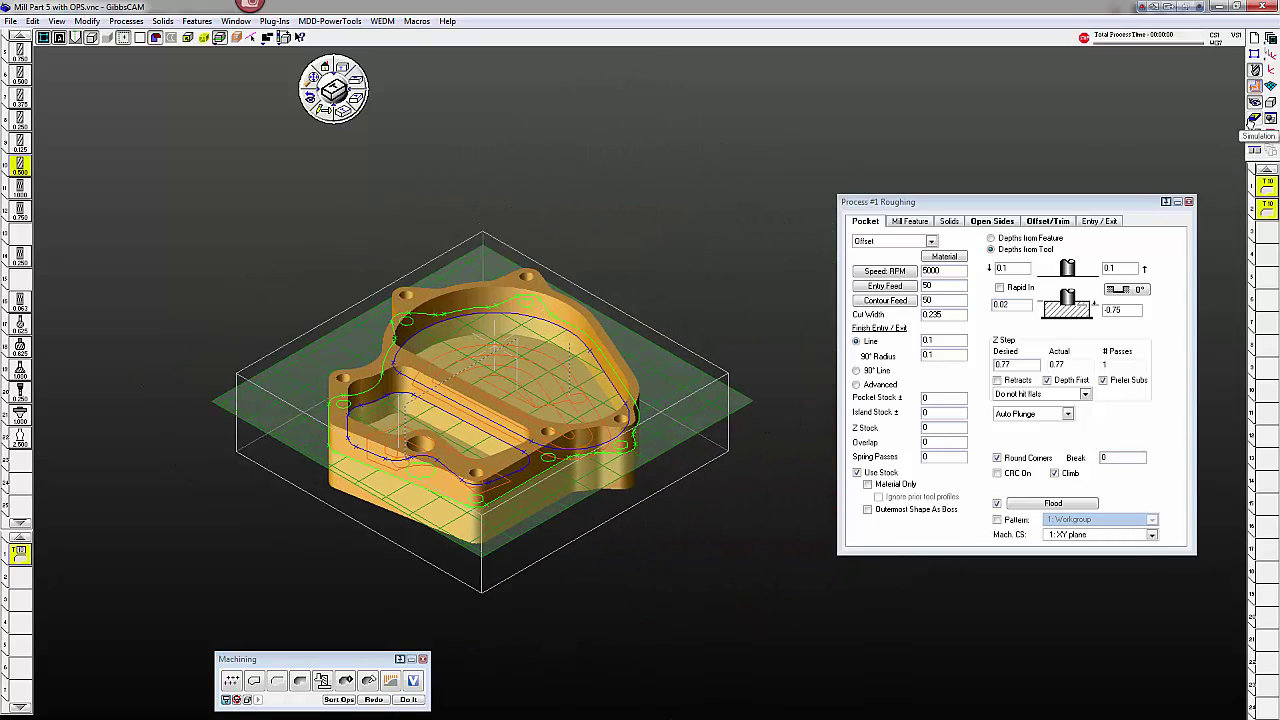
Step: Start the roughing cutting simulation at about half speed
left_click(1256, 118)
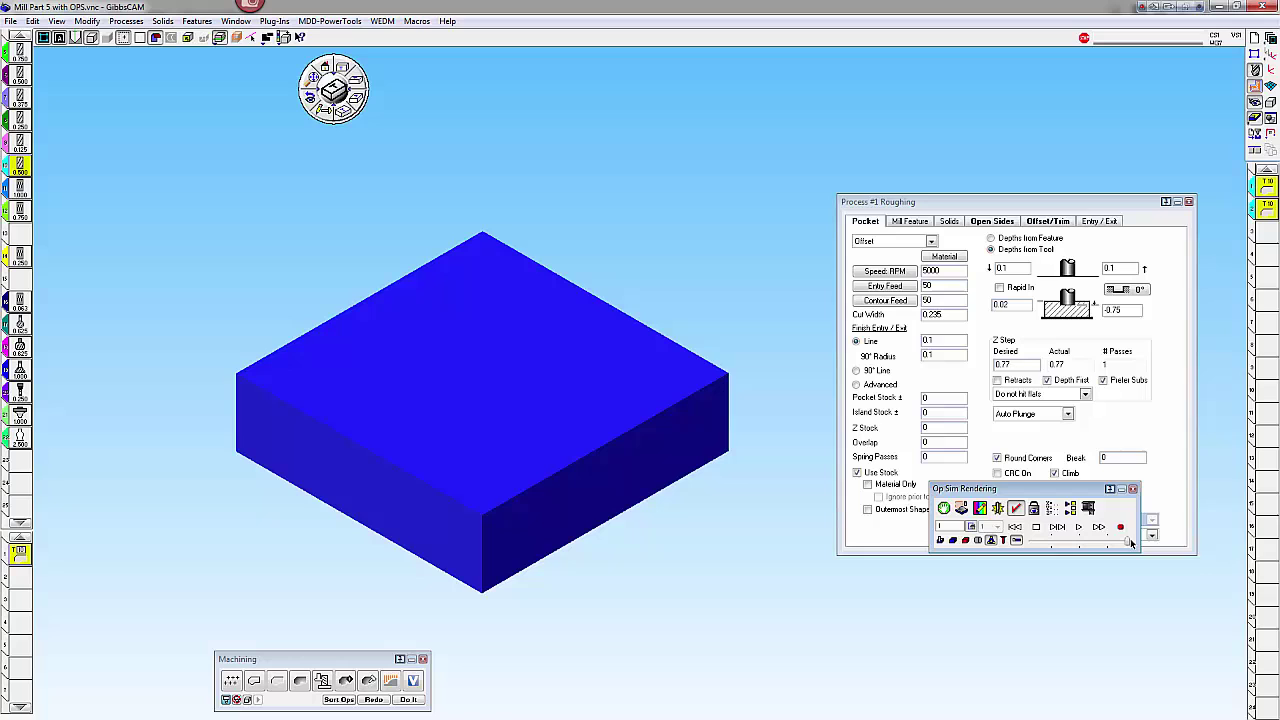
left_click_drag(1130, 543, 1074, 542)
left_click(1079, 527)
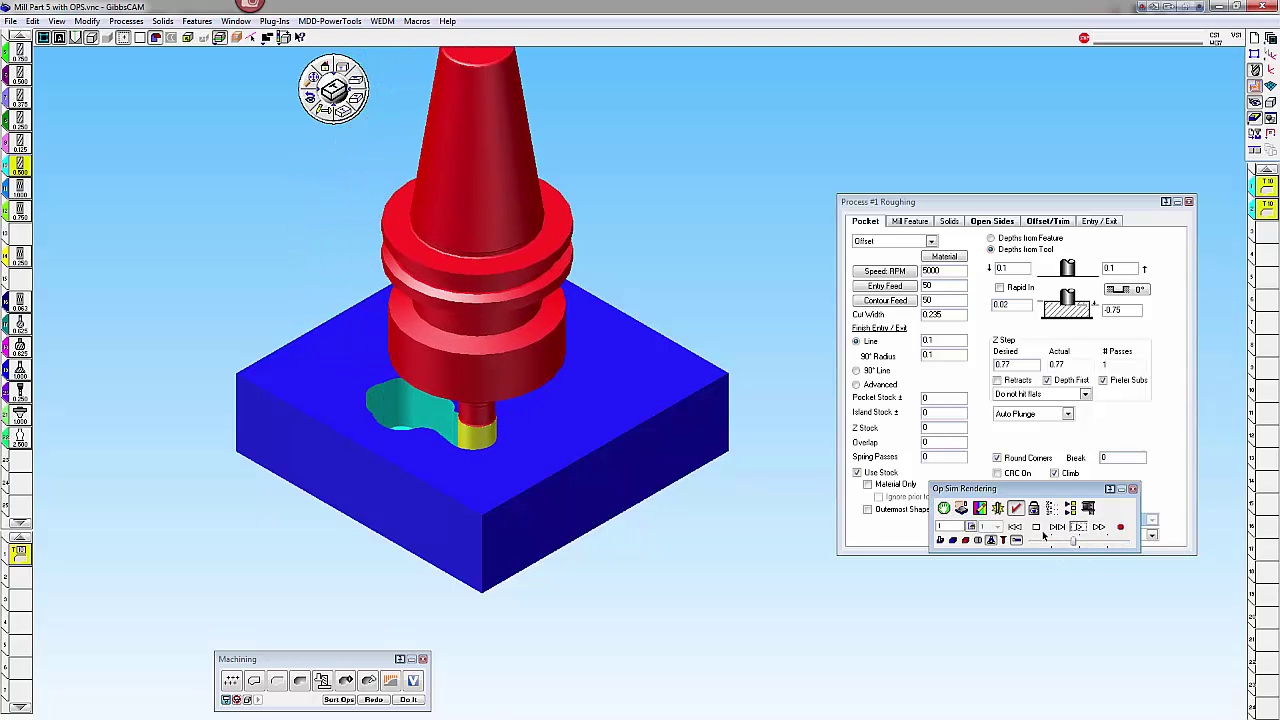
Step: Orbit from low side angles up over the stock while the simulation runs to EOP
key("Down")
key("Right")
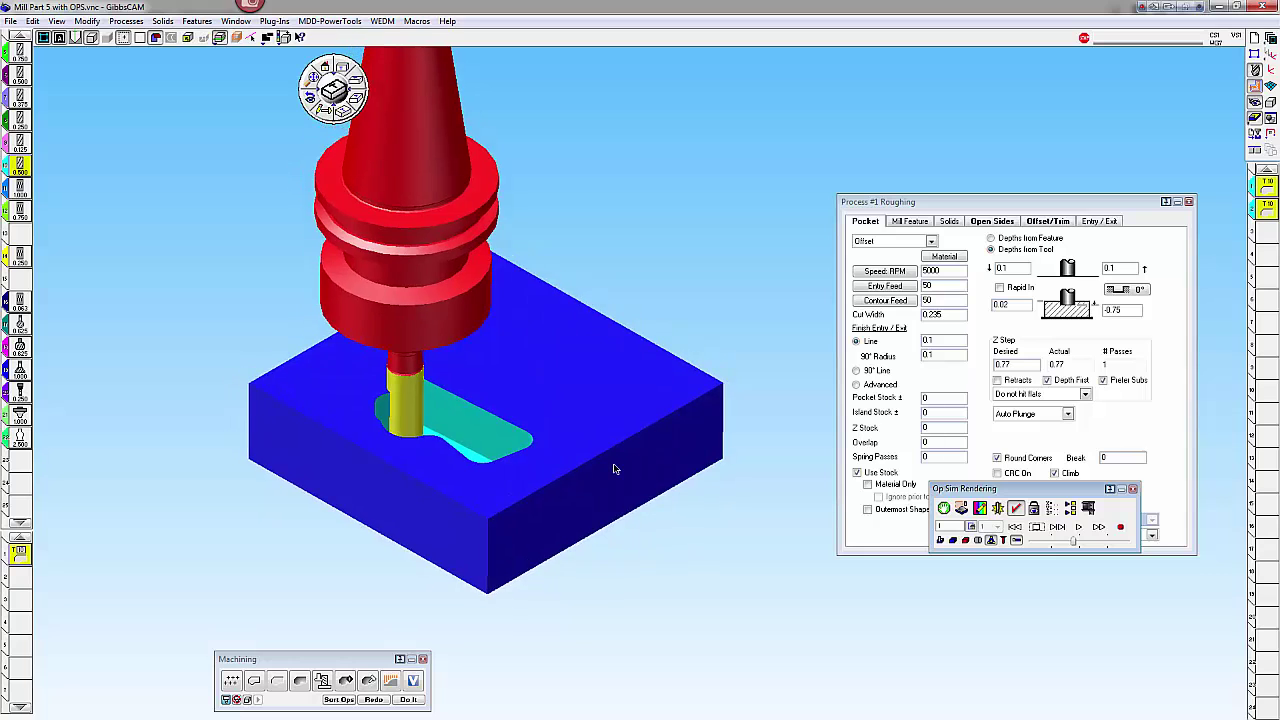
key("Down")
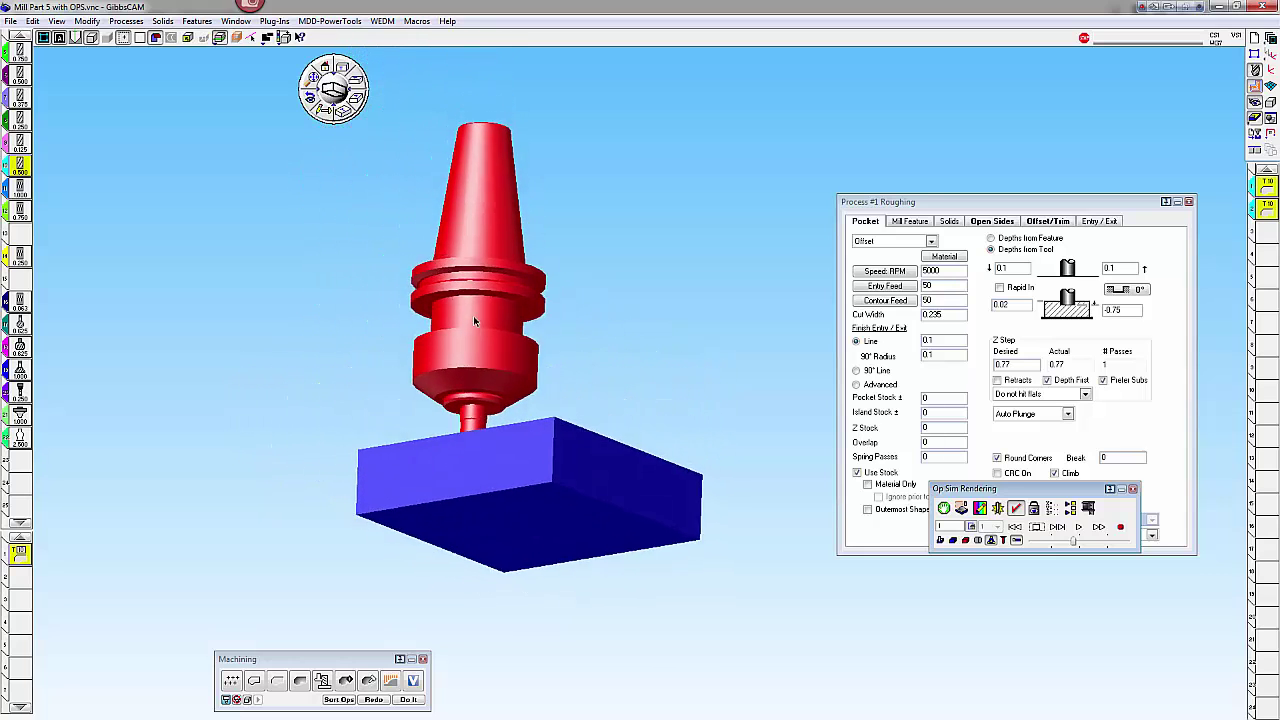
scroll(473, 315, "up", 2)
scroll(473, 315, "up", 1)
key("Up")
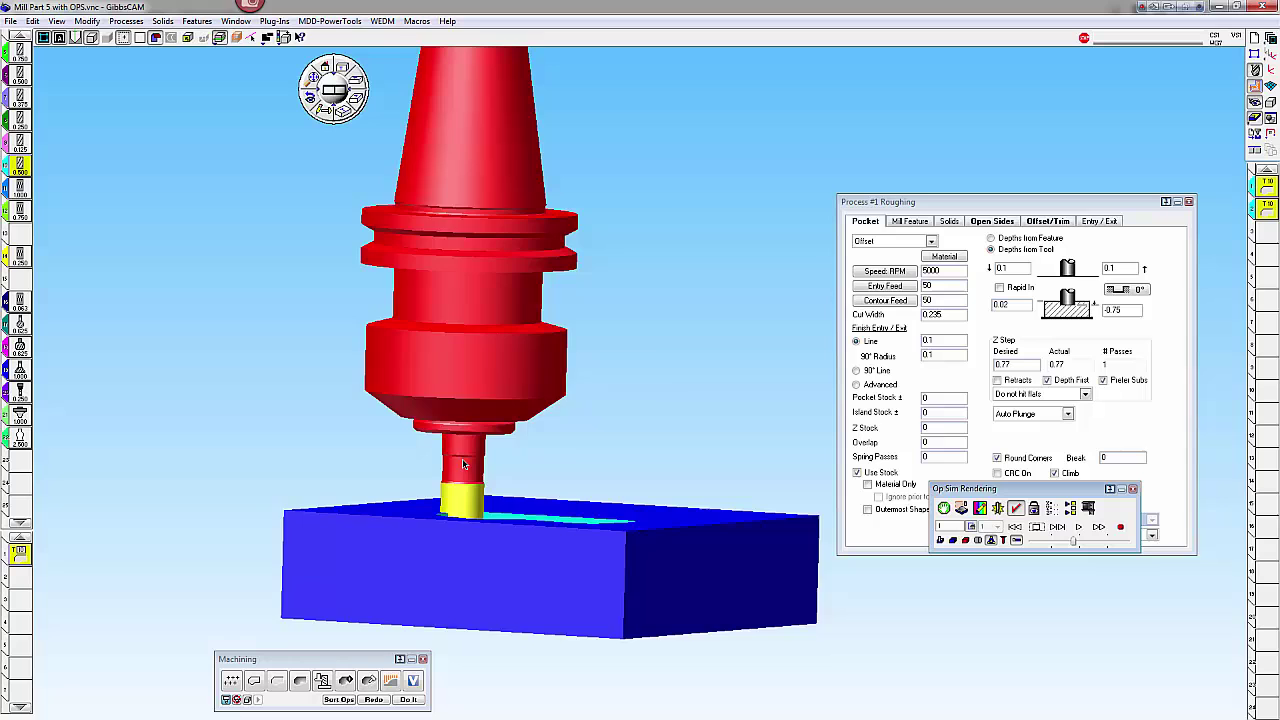
key("Up")
key("Up")
key("Up")
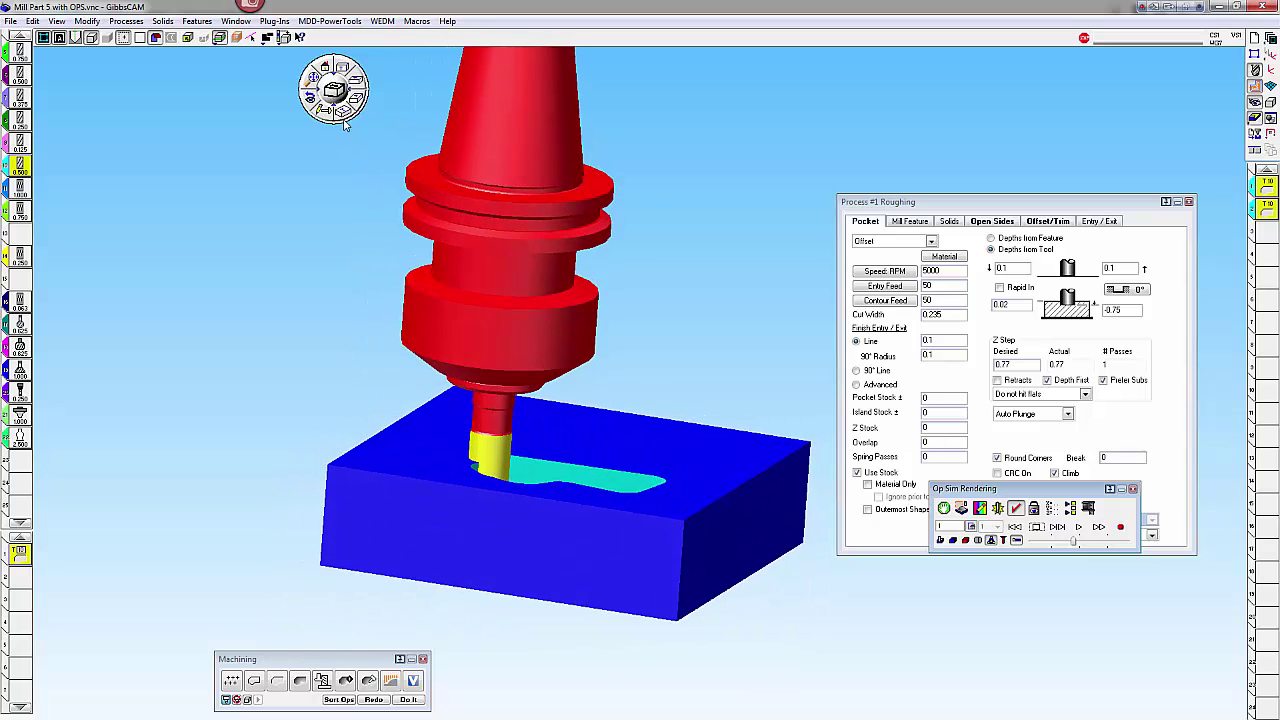
key("Up")
scroll(526, 260, "up", 1)
scroll(529, 261, "down", 2)
key("Up")
key("Down")
key("Down")
key("Down")
key("Down")
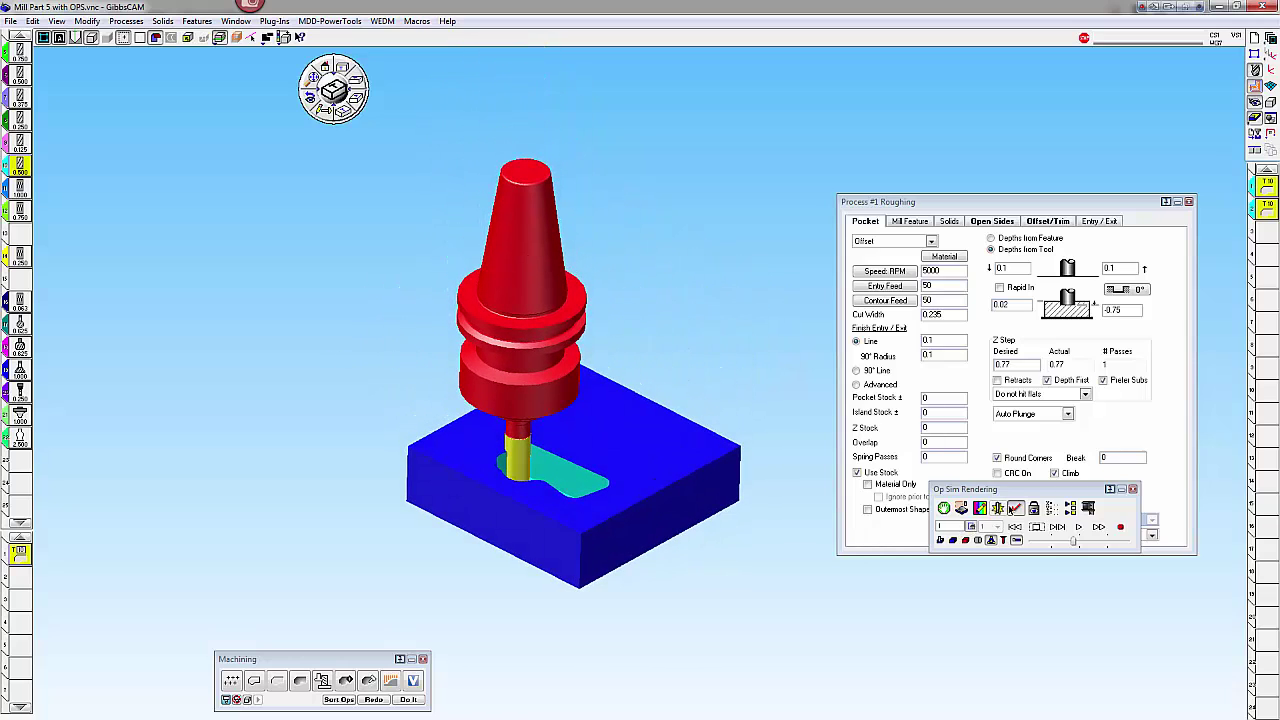
left_click_drag(1023, 494, 972, 606)
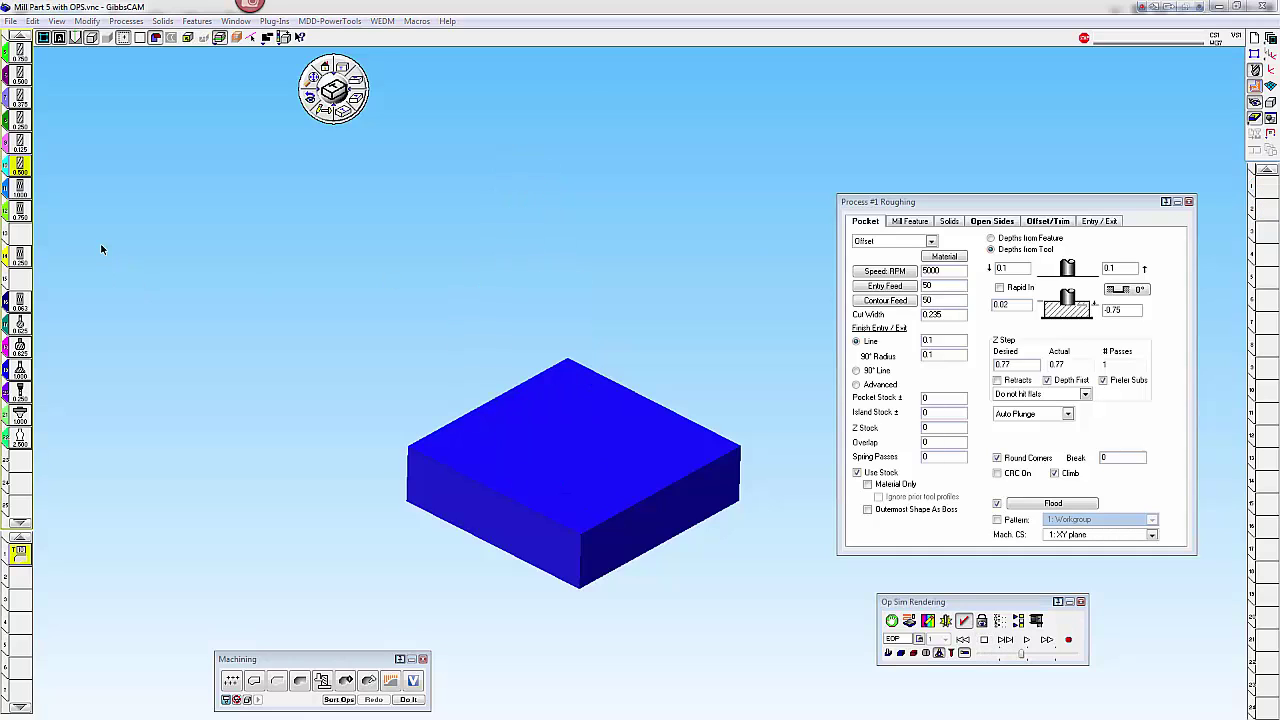
Step: Open the Tool Manager table of all 22 tools and enable direct editing of tool data fields
right_click(22, 148)
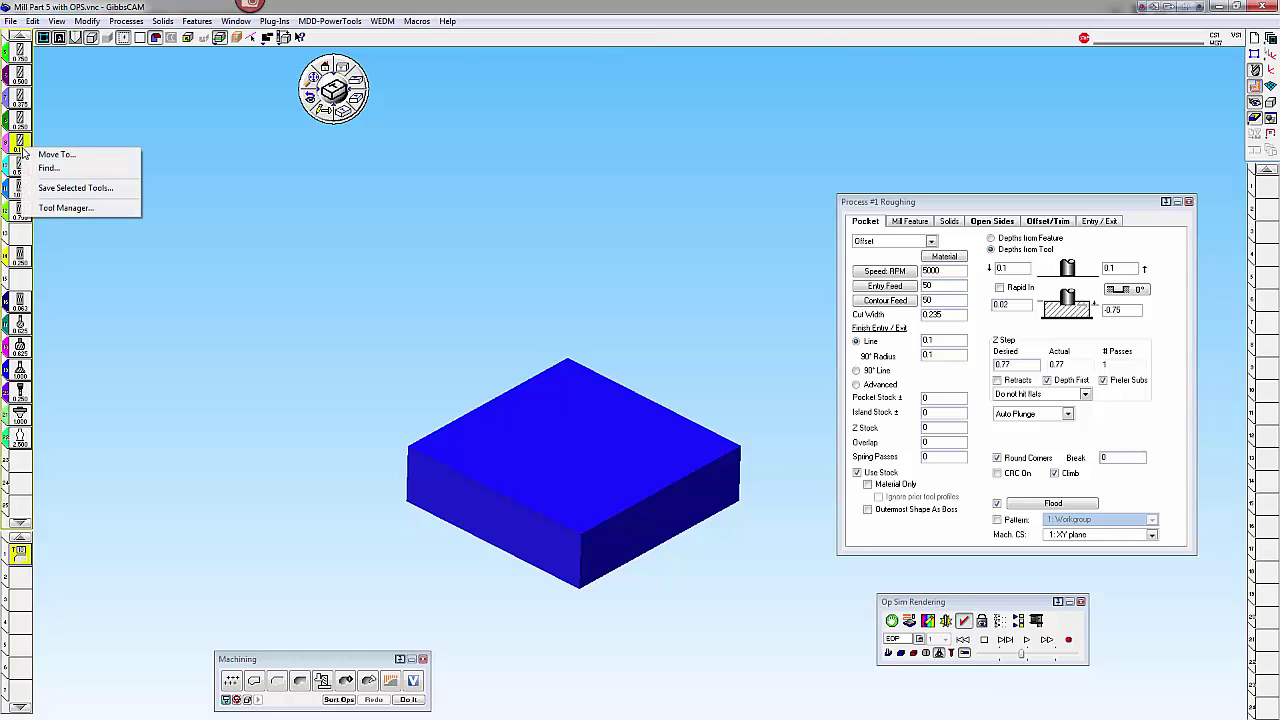
left_click(52, 208)
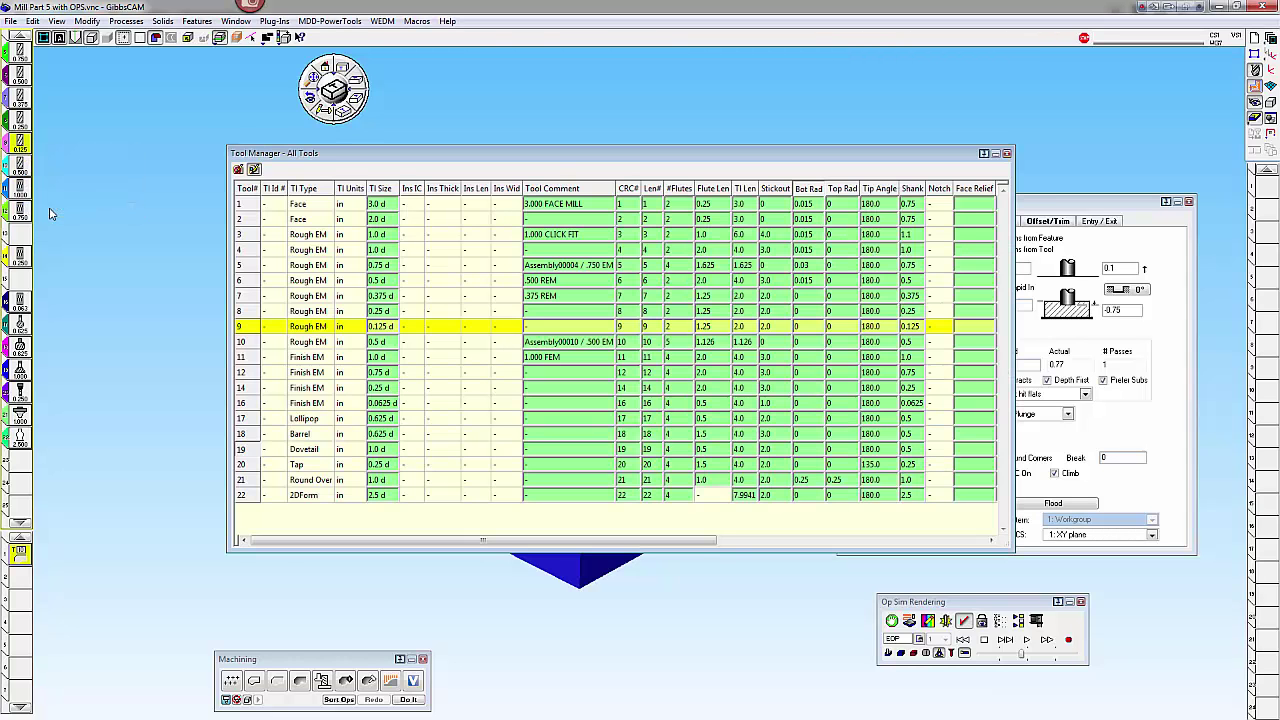
left_click_drag(508, 156, 366, 158)
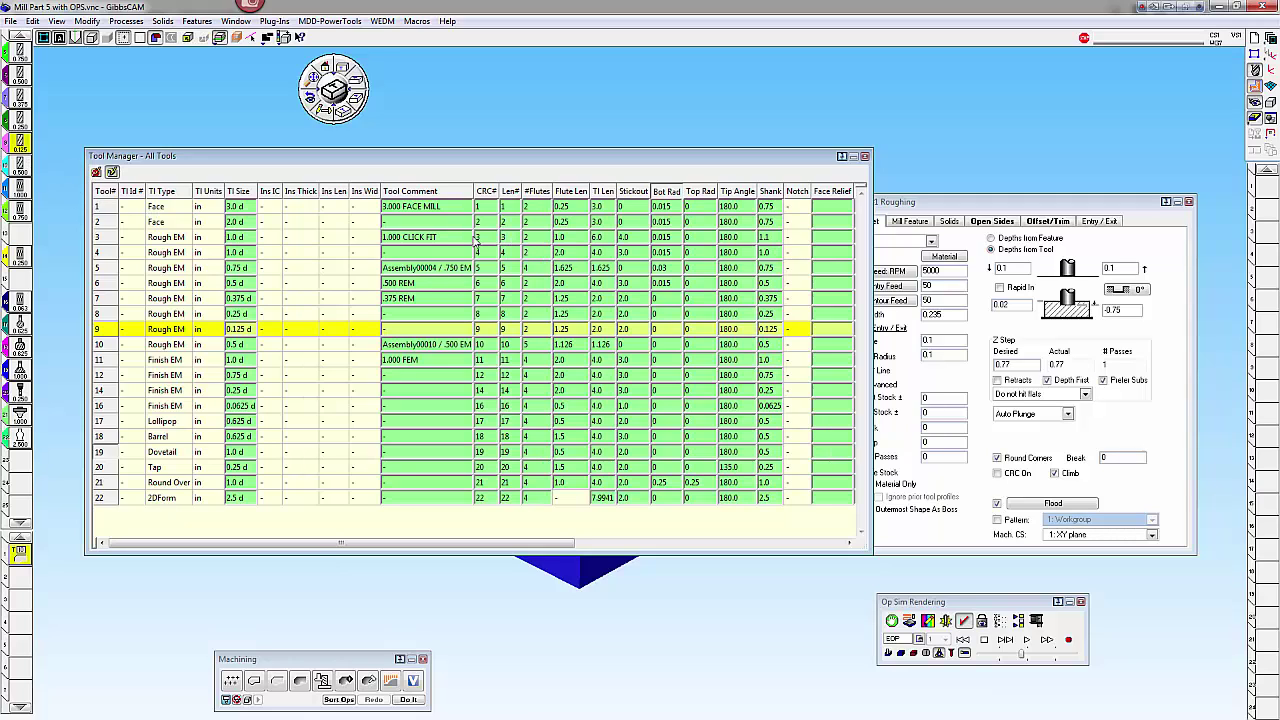
left_click(111, 173)
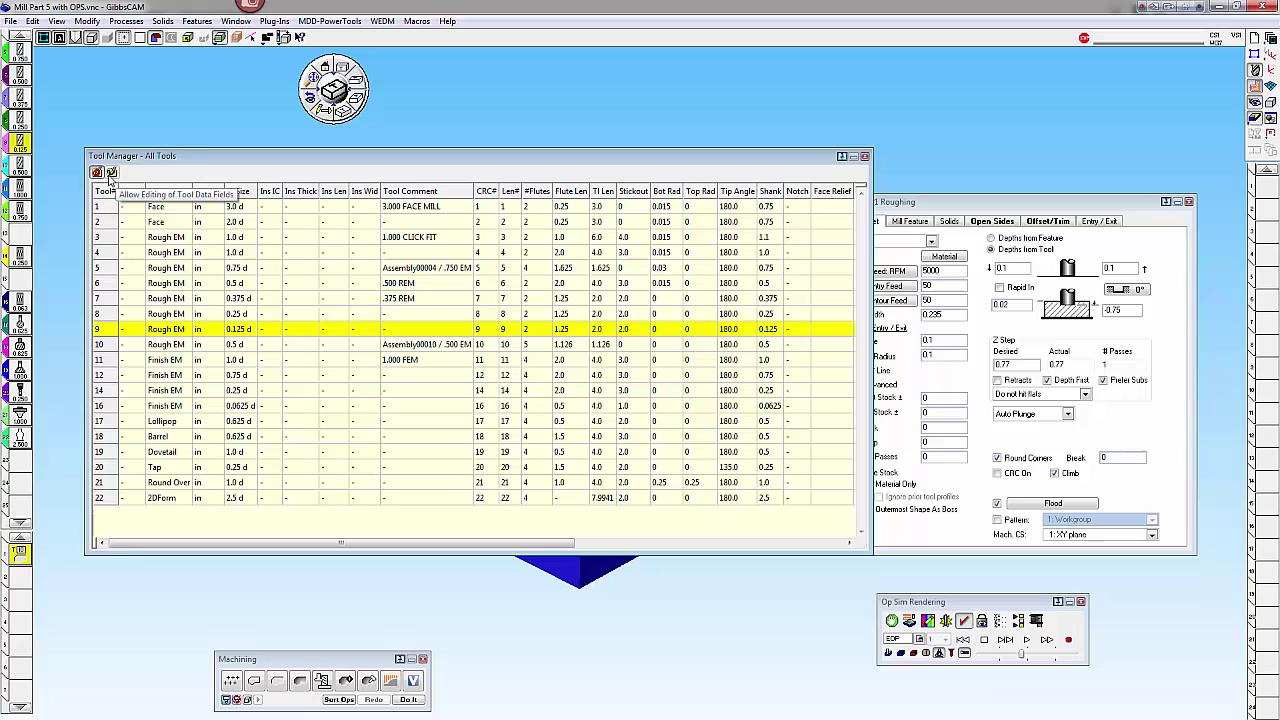
left_click(111, 174)
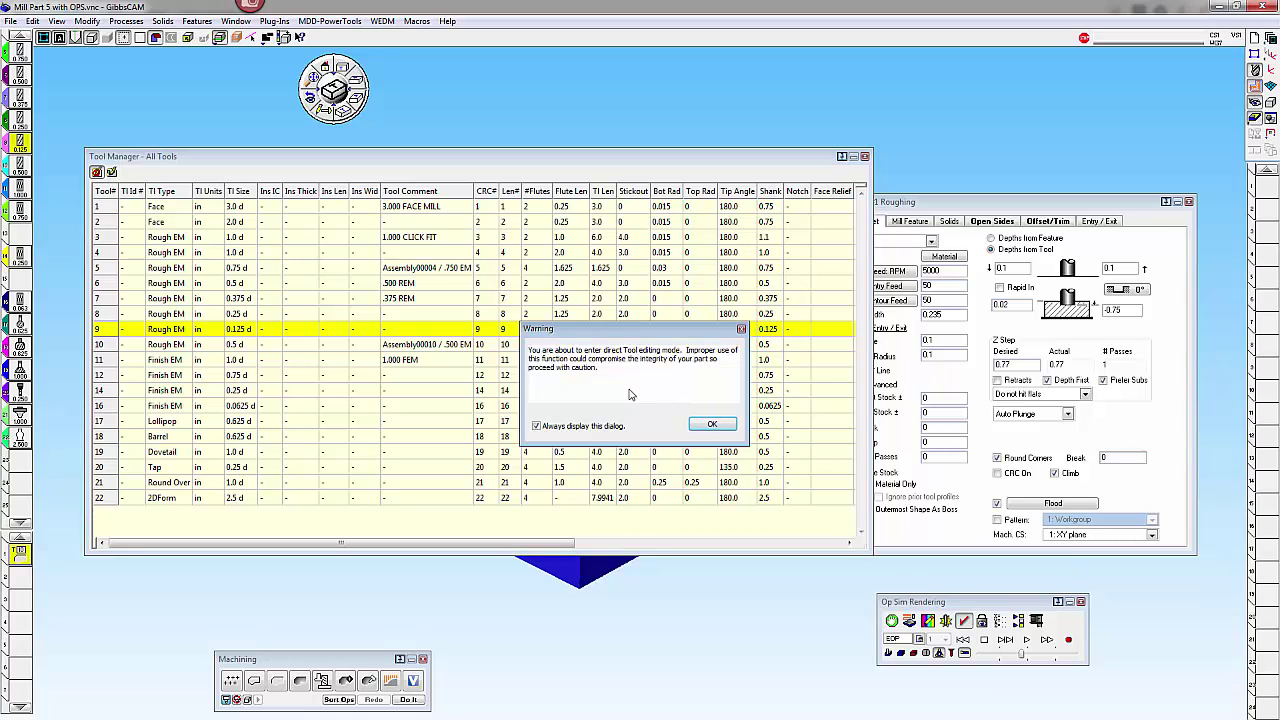
Step: Accept the editing warning, apply a 0.015 Bot Rad to tools 6–20, and close Tool Manager
left_click(714, 426)
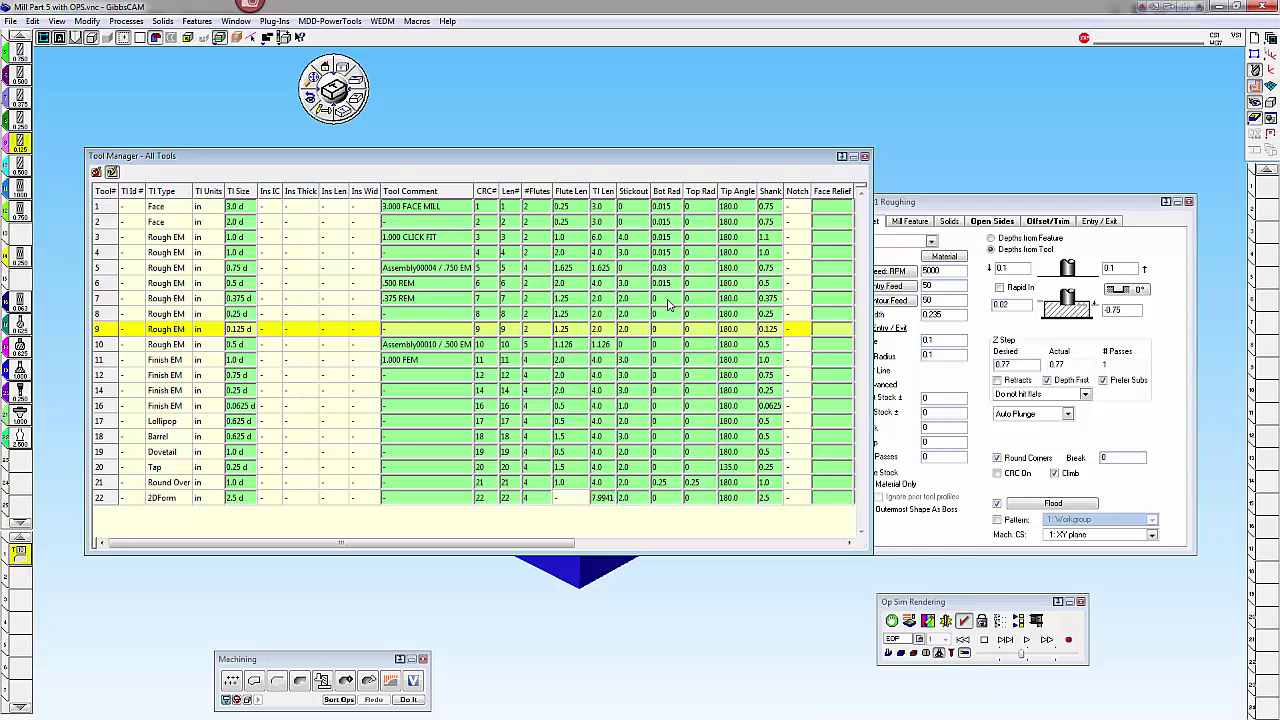
left_click(665, 284)
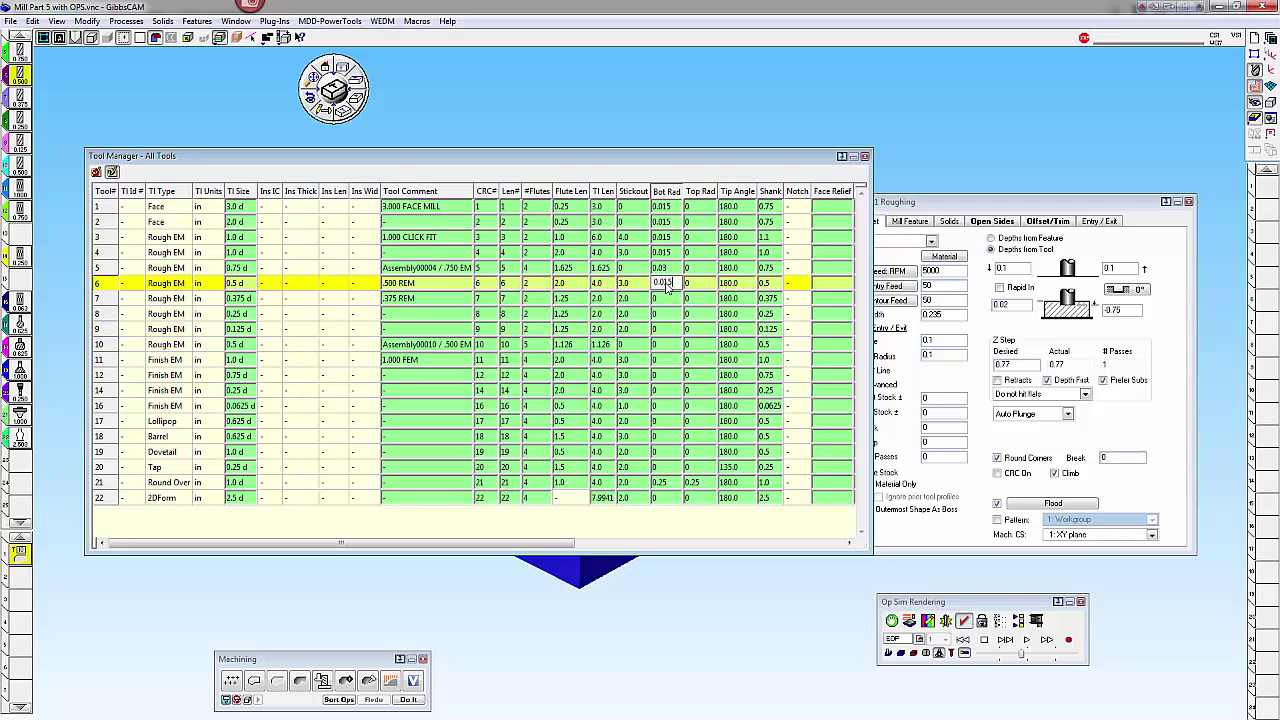
left_click(667, 468, "shift")
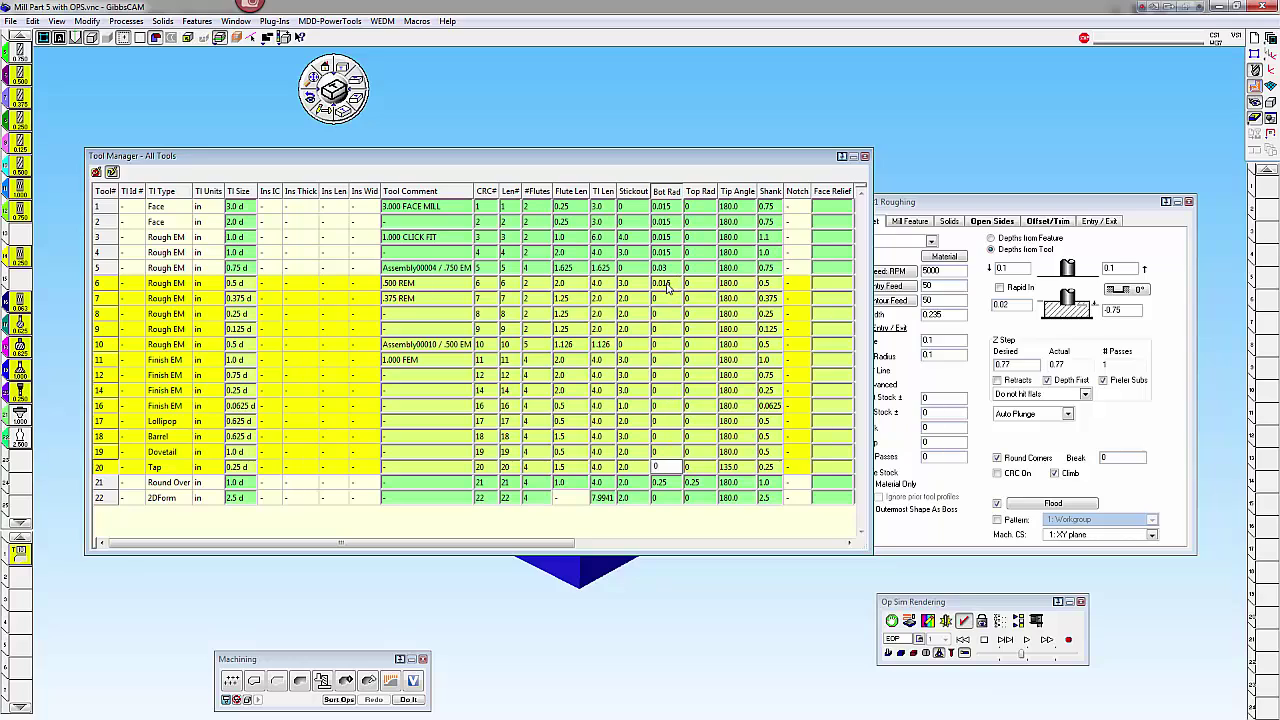
right_click(668, 287)
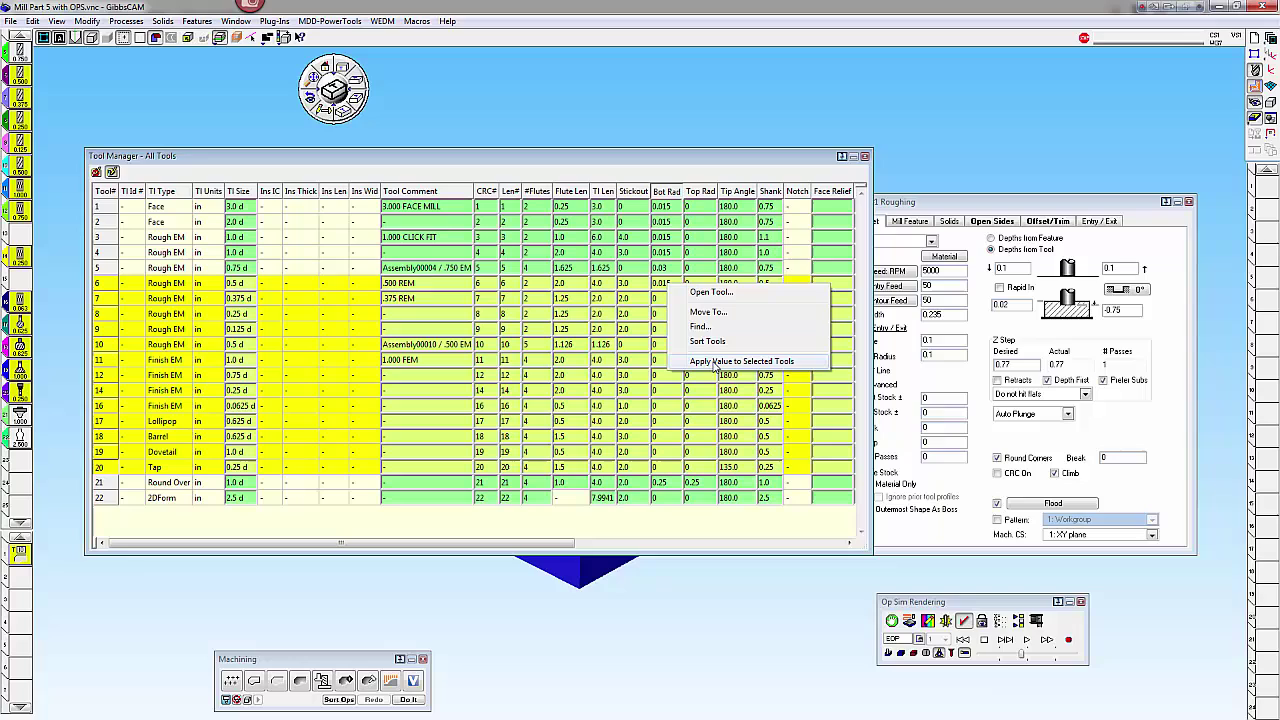
left_click(715, 362)
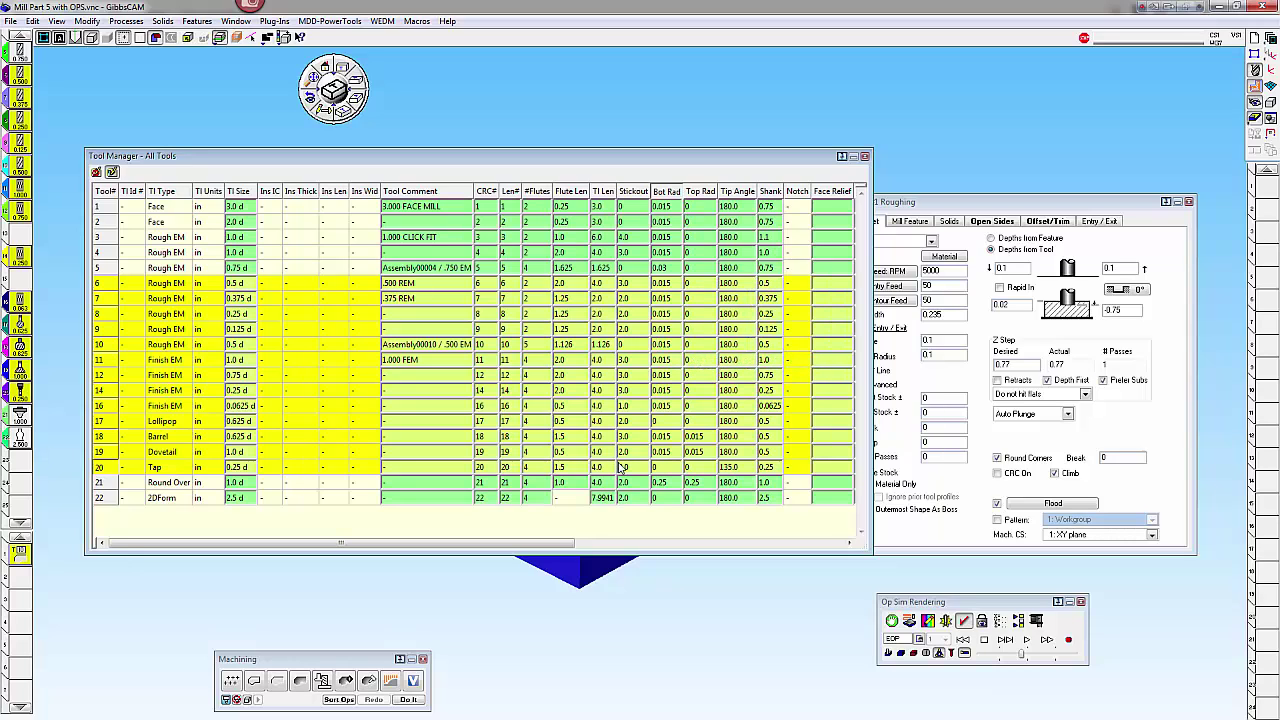
left_click(865, 157)
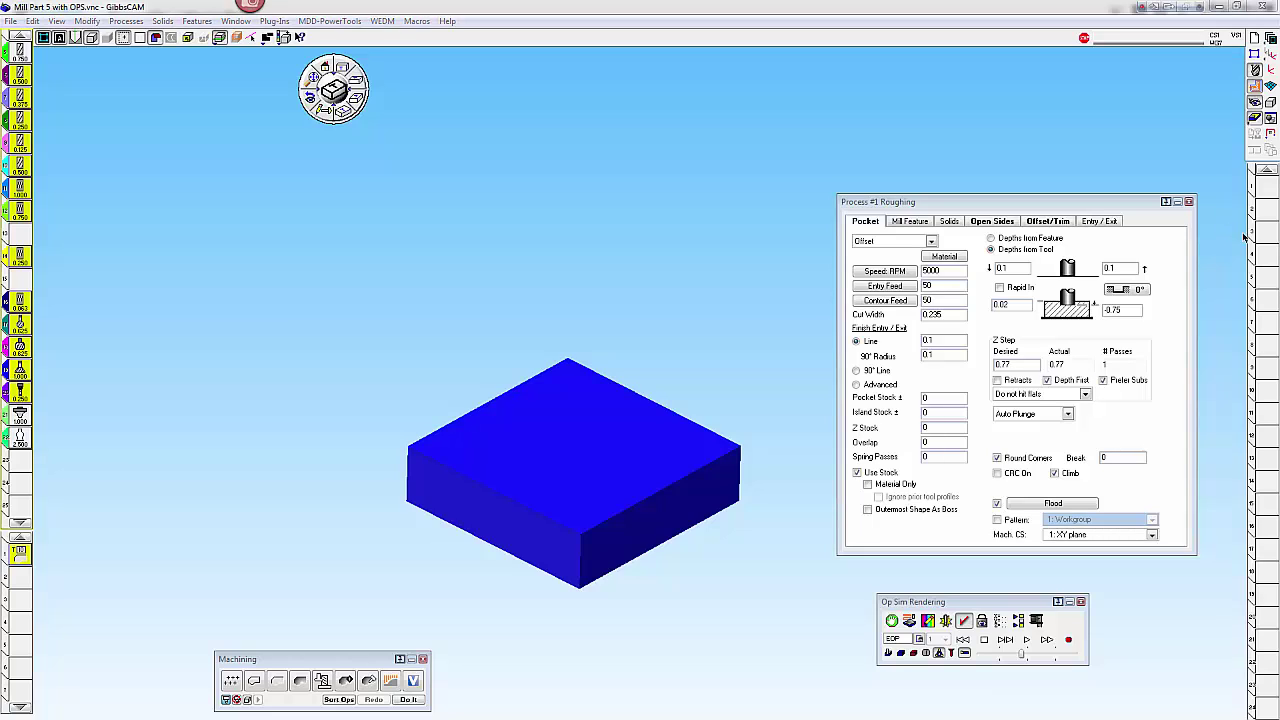
Step: Dismiss the operations-list menu and close the Process #1 Roughing dialog
right_click(1254, 262)
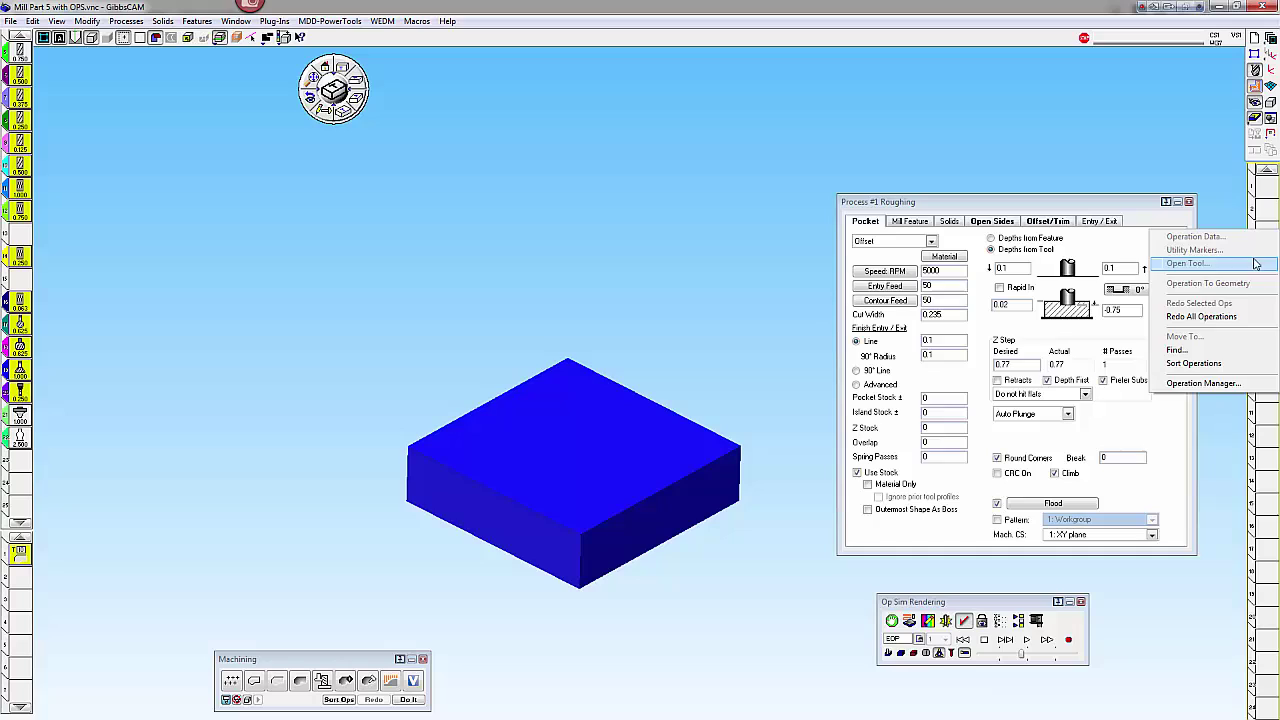
left_click(1222, 383)
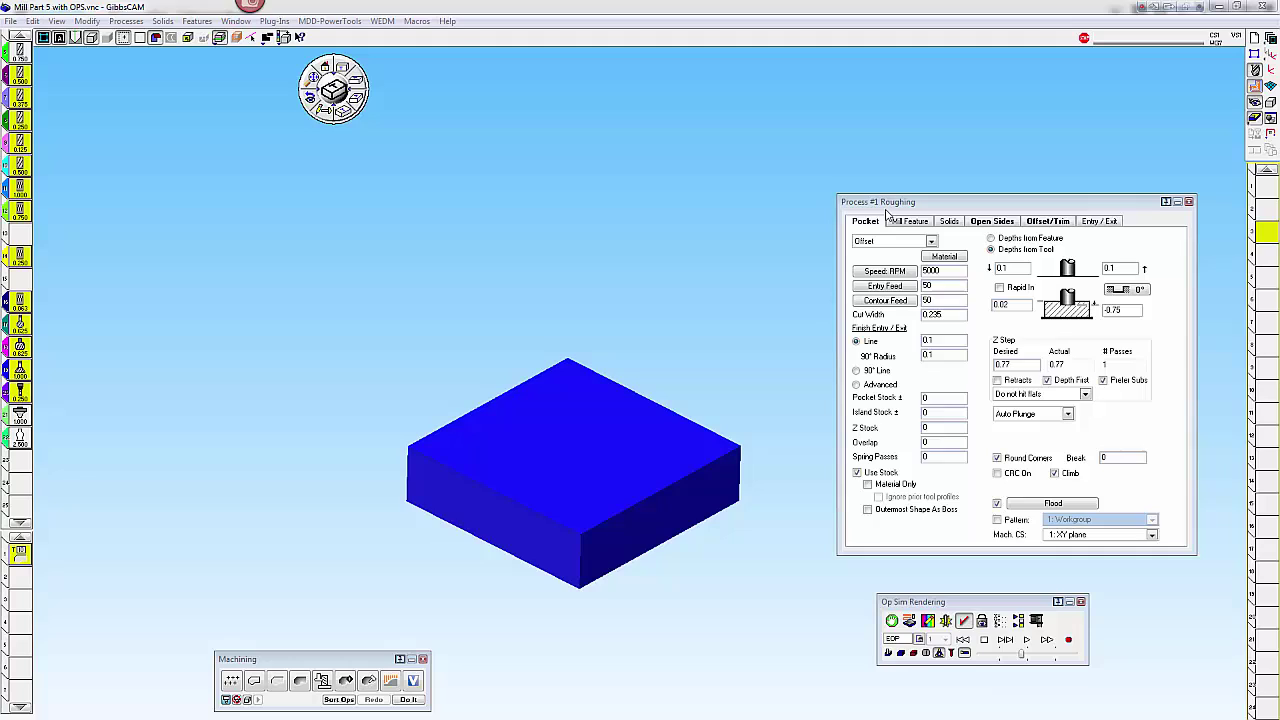
left_click(1189, 202)
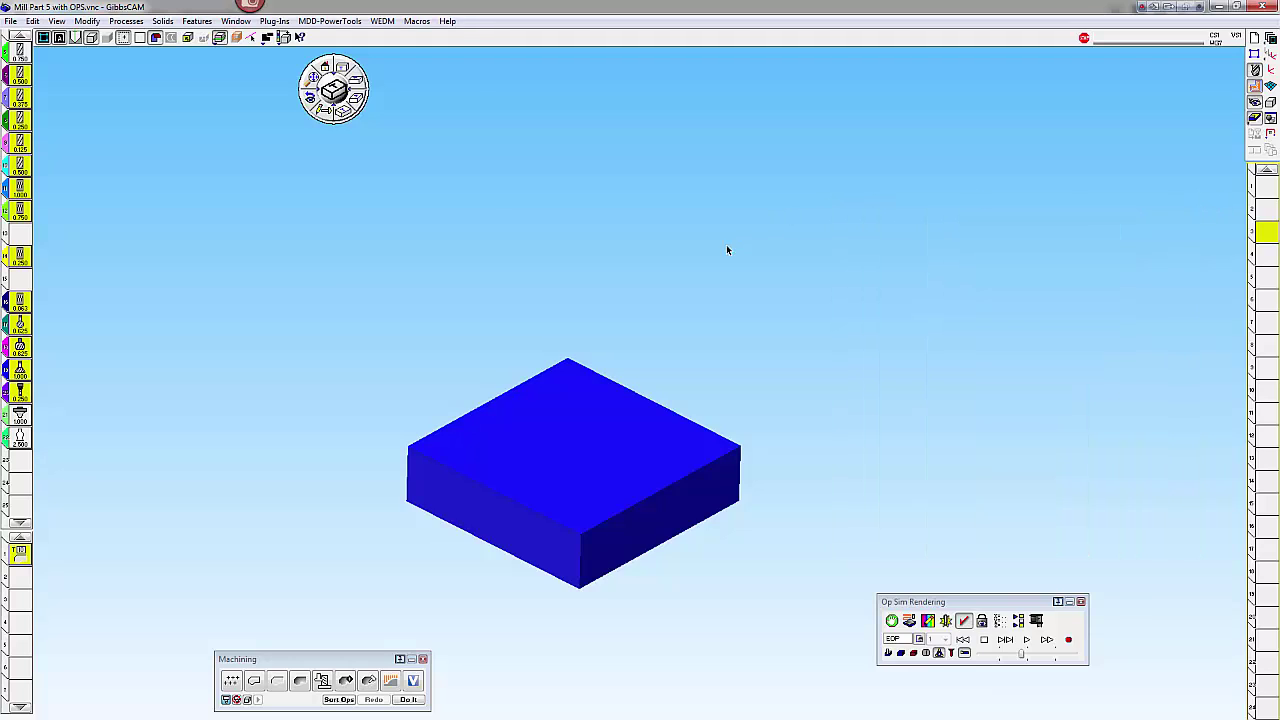